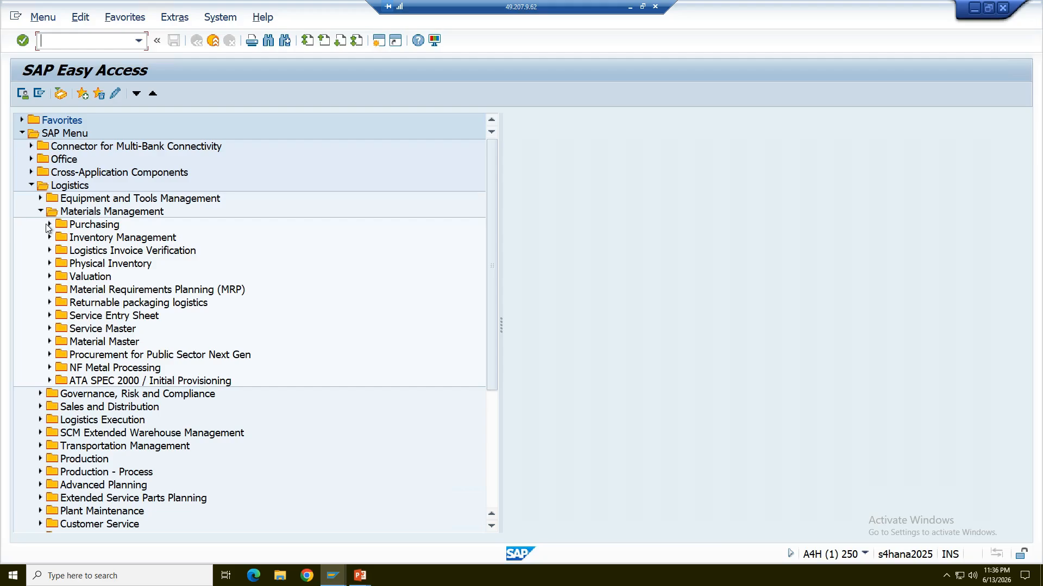
Open transaction ME21N (Vendor/Supplying Plant Known) from the Purchasing purchase order creation functions.
left_click(49, 225)
left_click(59, 237)
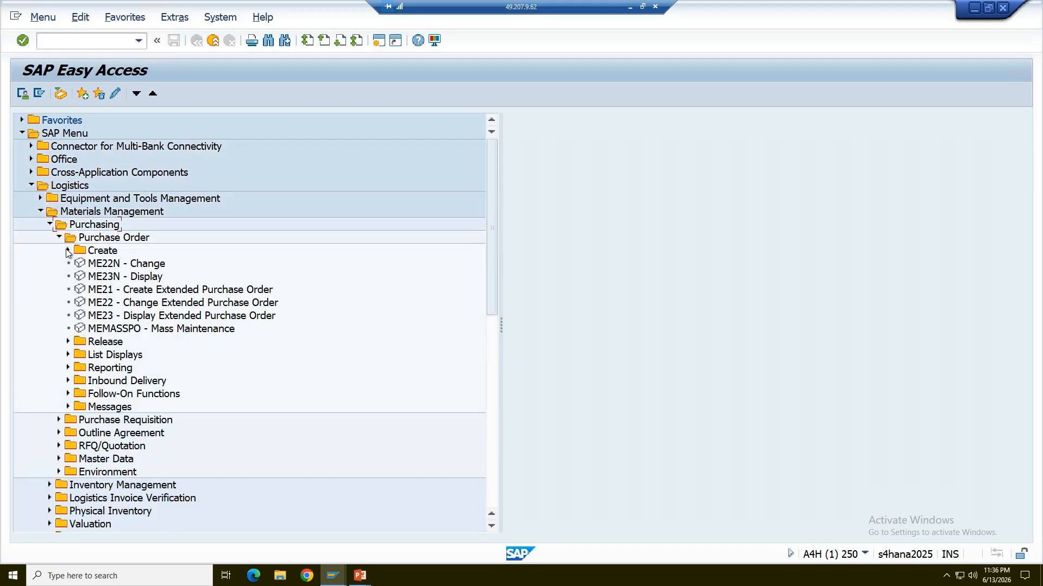
left_click(68, 251)
left_click(90, 267)
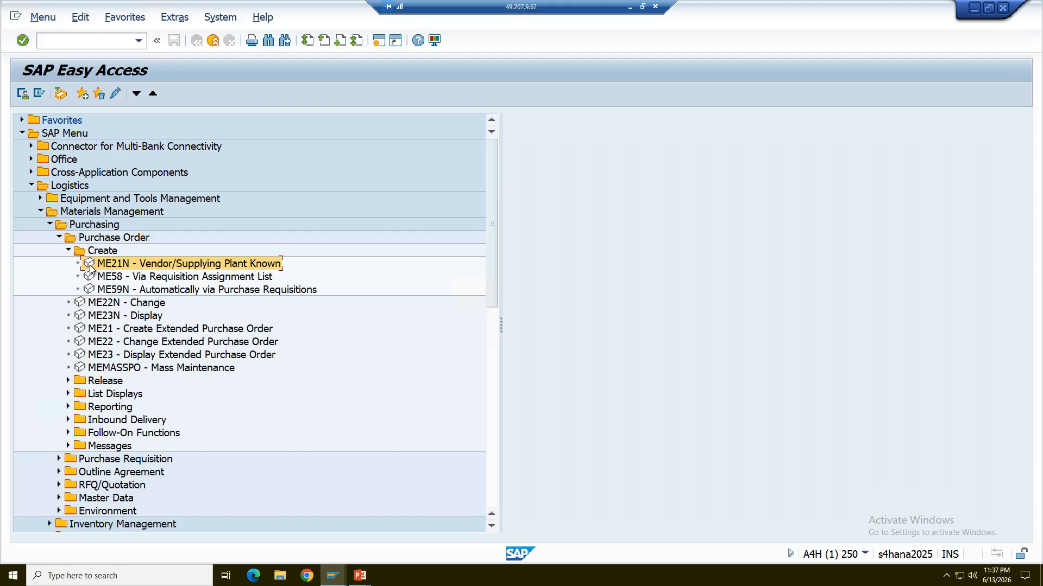
double_click(90, 265)
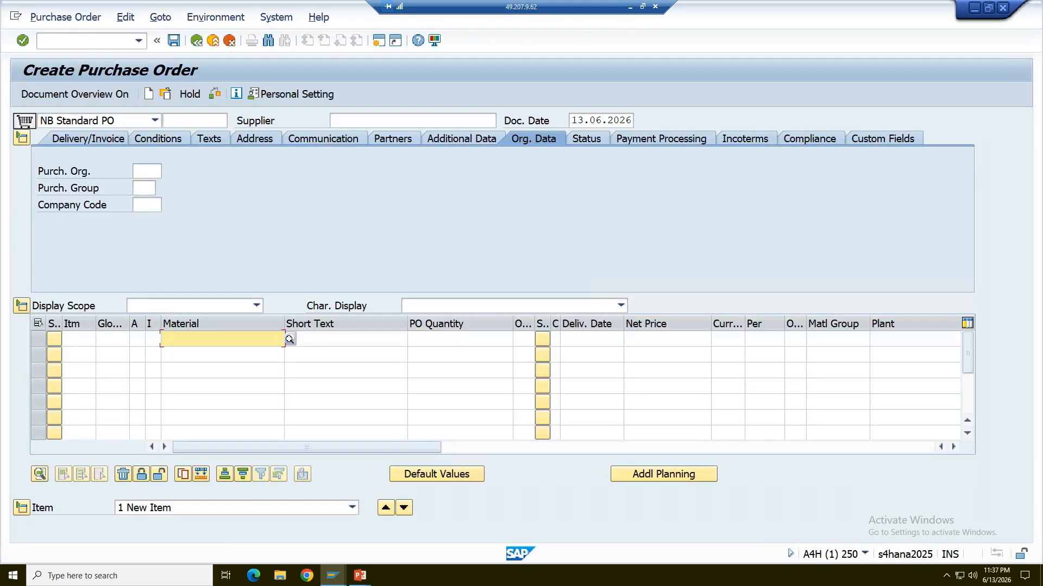
Enter supplier 110000, purchasing organization PUR1 and purchasing group P01 in the purchase order header.
double_click(344, 121)
left_click(357, 137)
left_click(143, 172)
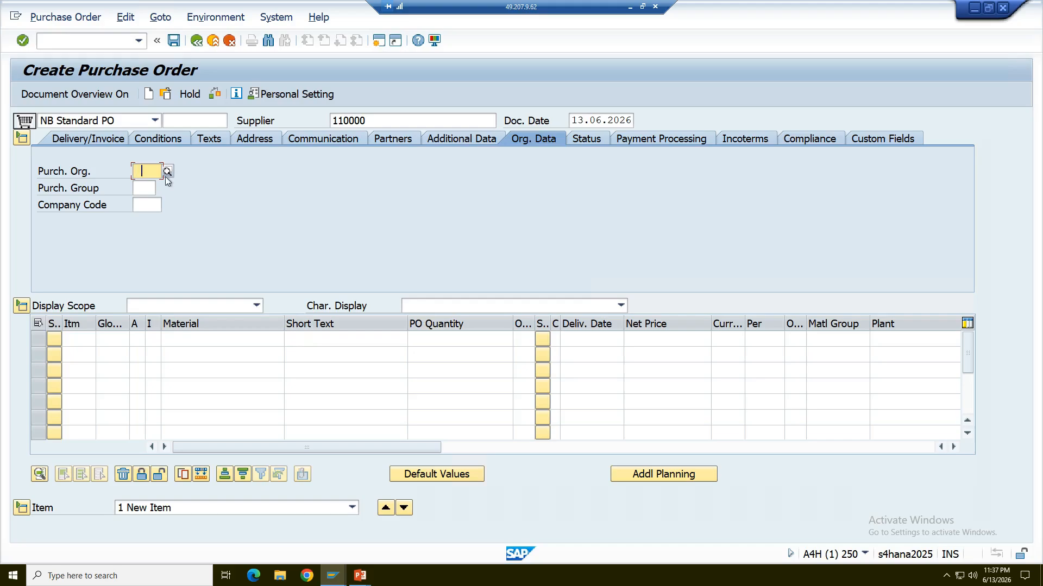
left_click(156, 185)
left_click(144, 189)
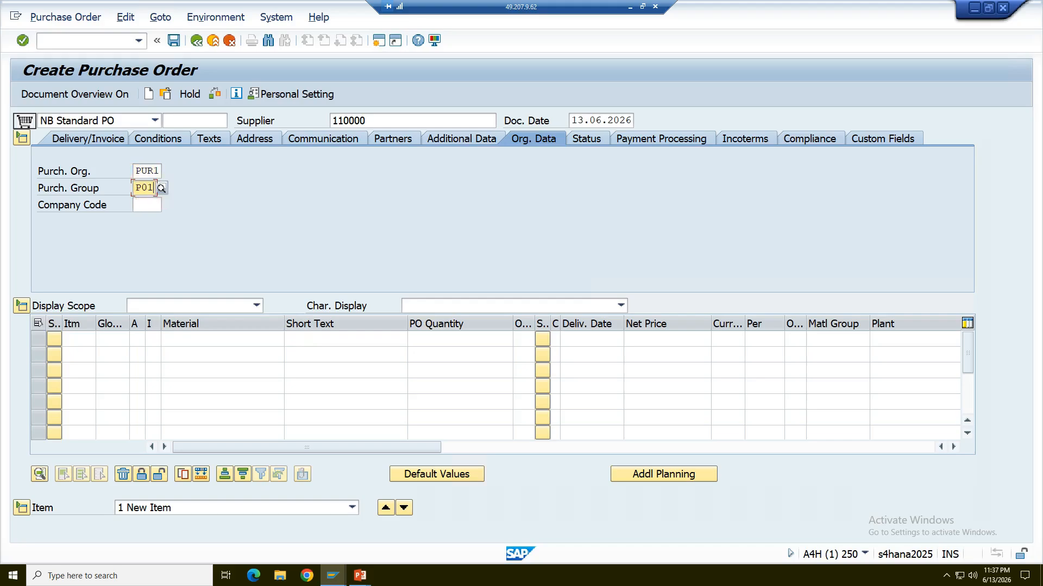
key("Return")
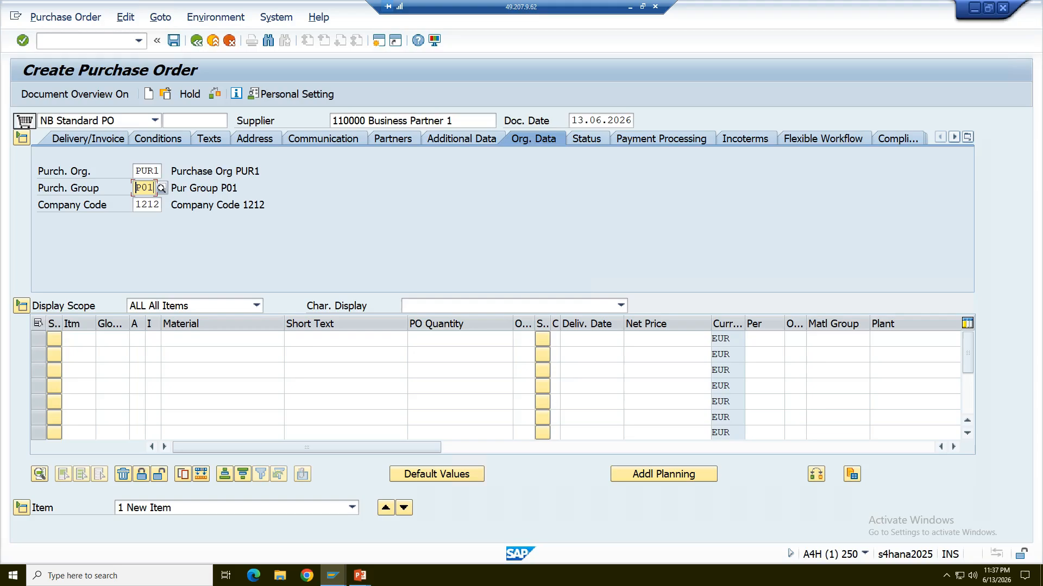
Add an order item for material M100 with quantity 100 and plant PL01.
left_click(202, 339)
left_click(203, 353)
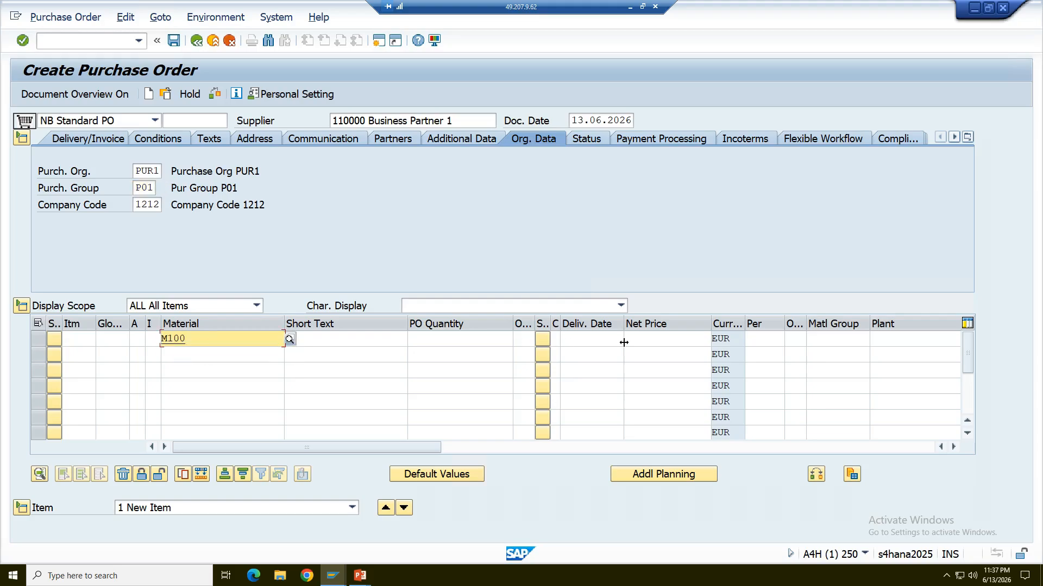
left_click(667, 339)
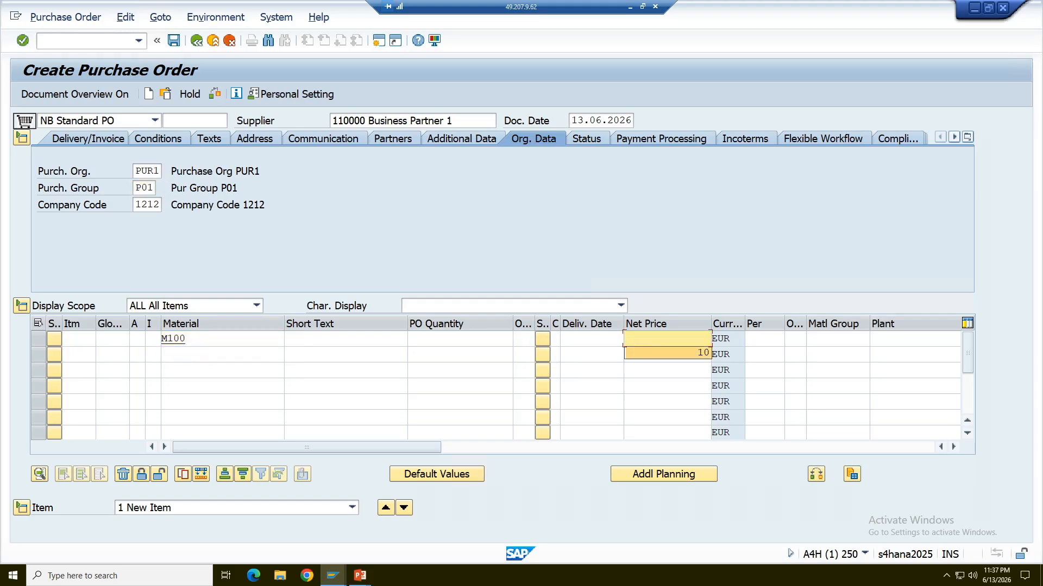
left_click(478, 338)
left_click(495, 353)
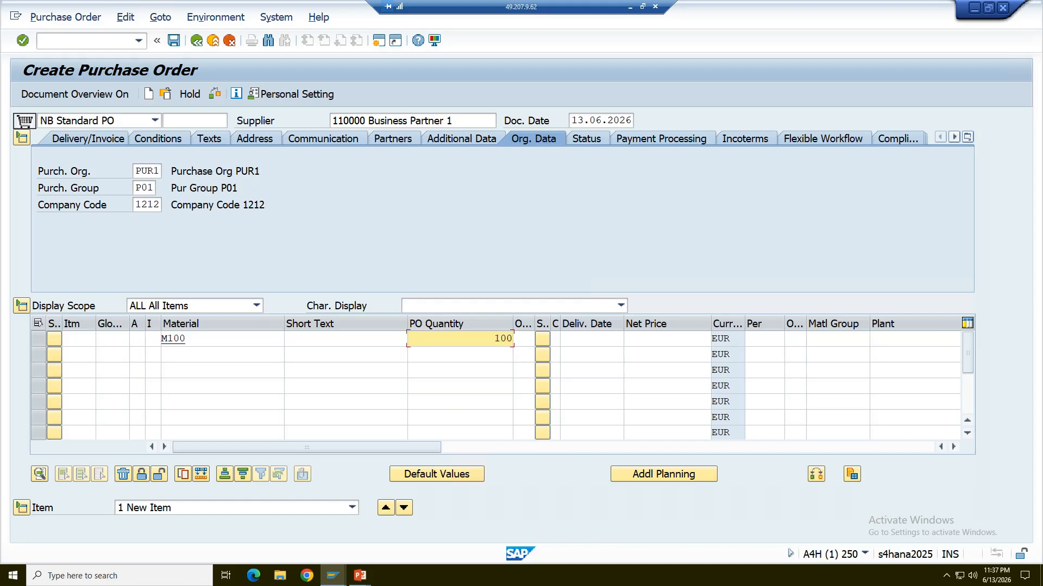
left_click(901, 339)
left_click(883, 355)
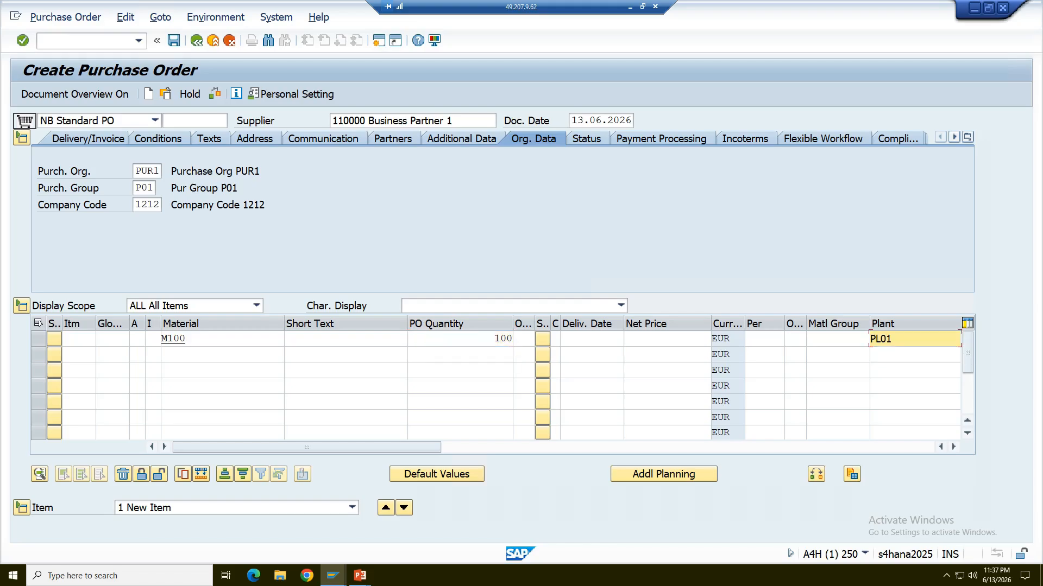
key("Return")
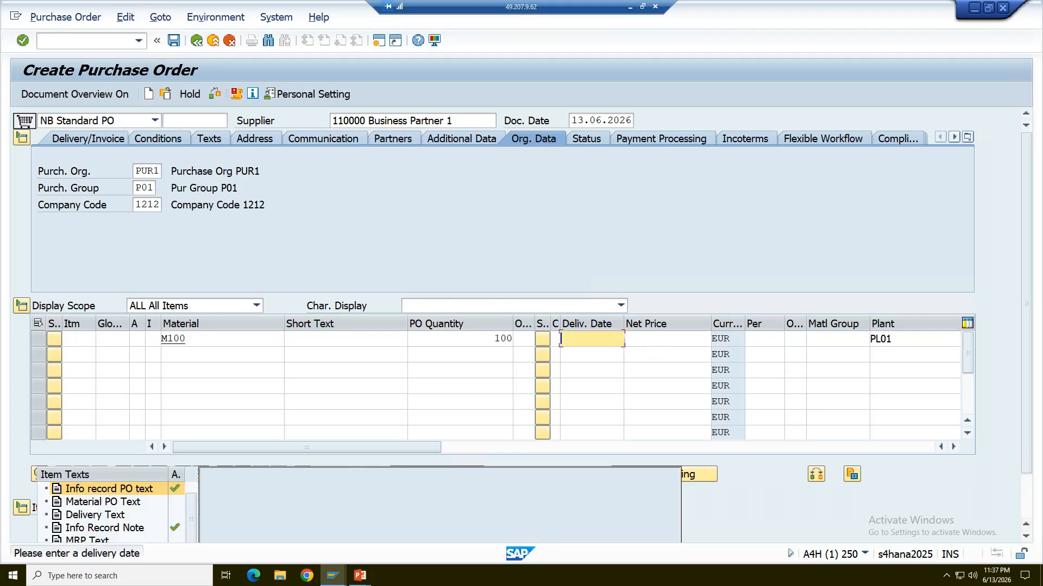
Set the M100 item's delivery date to 13.06.2026 and show its material data details.
left_click(598, 340)
left_click(600, 354)
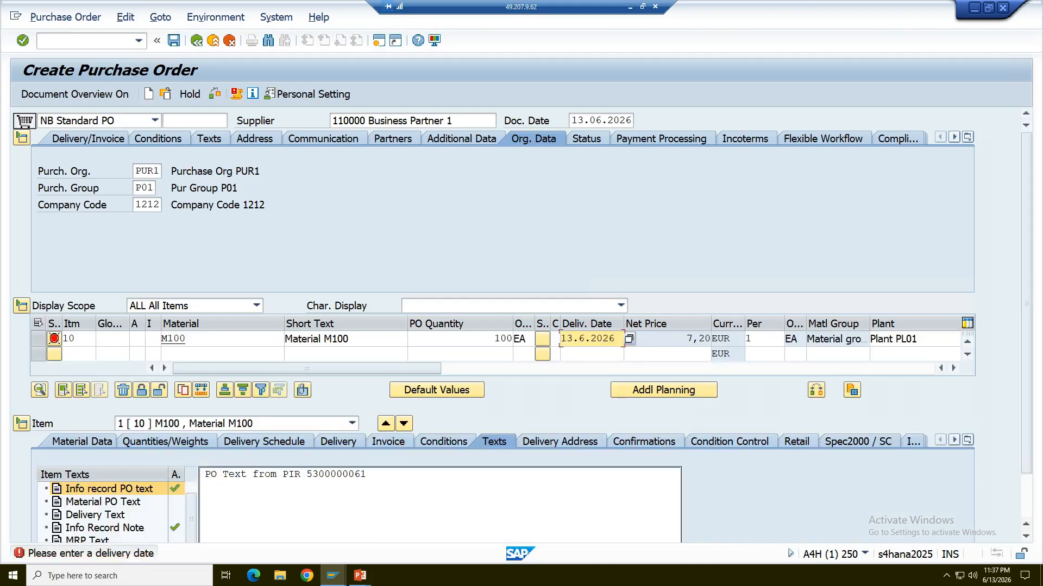
key("Return")
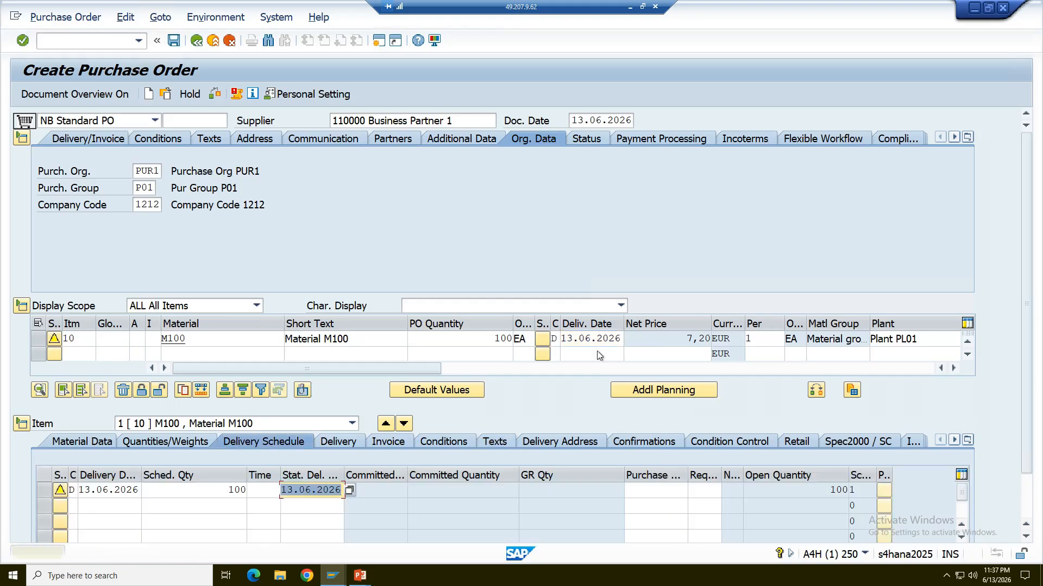
key("Return")
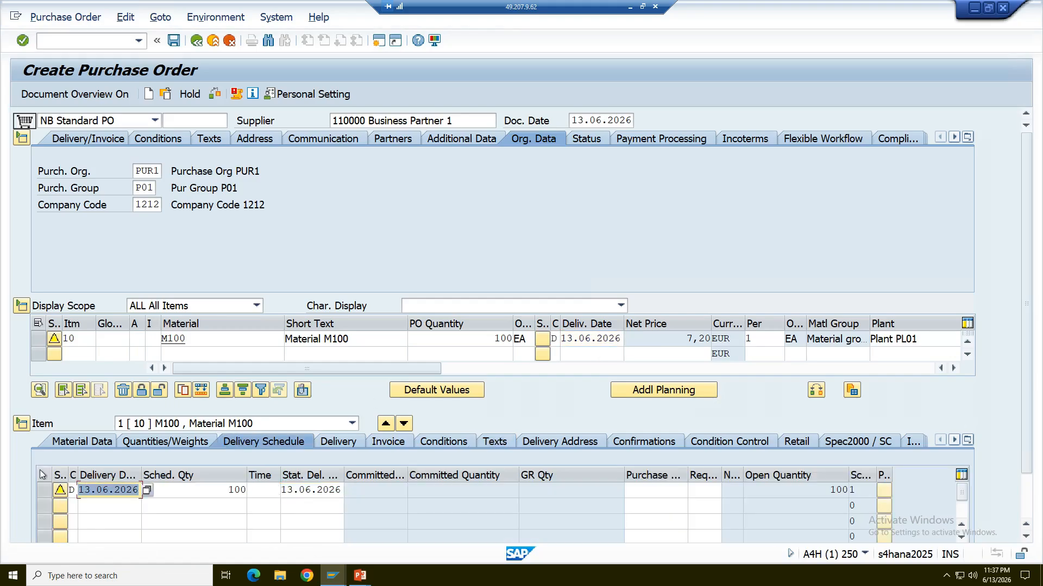
left_click(66, 439)
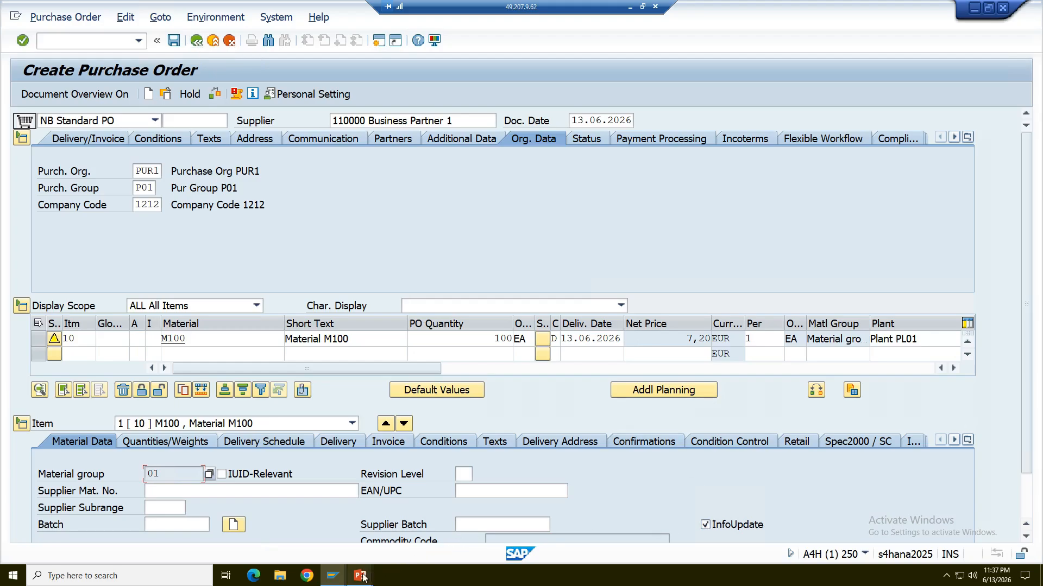
Switch to the PowerPoint slides, review the Info Update Indicator cases without and with an existing PIR, and return to SAP.
mouse_move(359, 575)
left_click(390, 543)
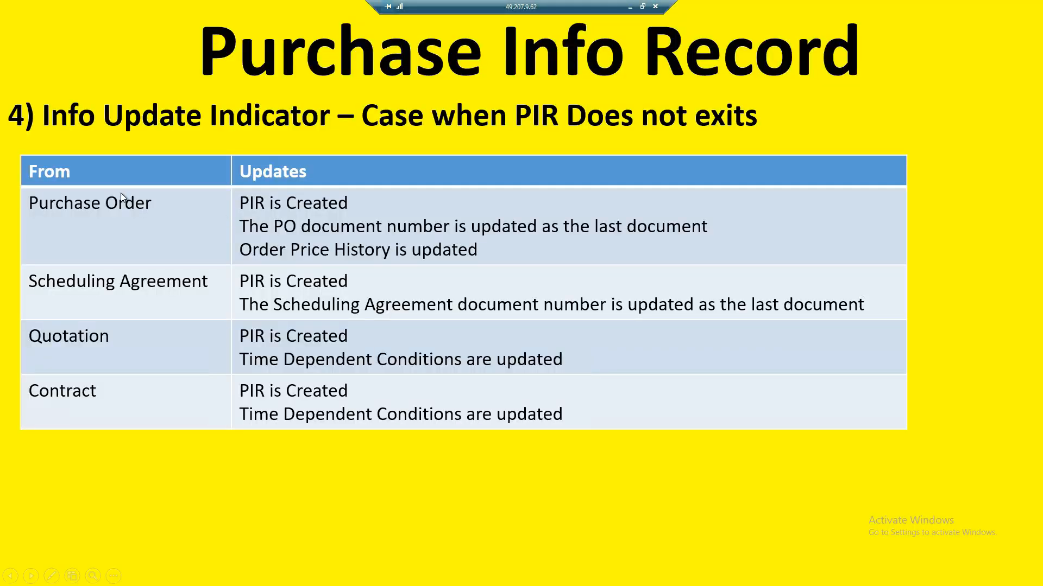
left_click(608, 177)
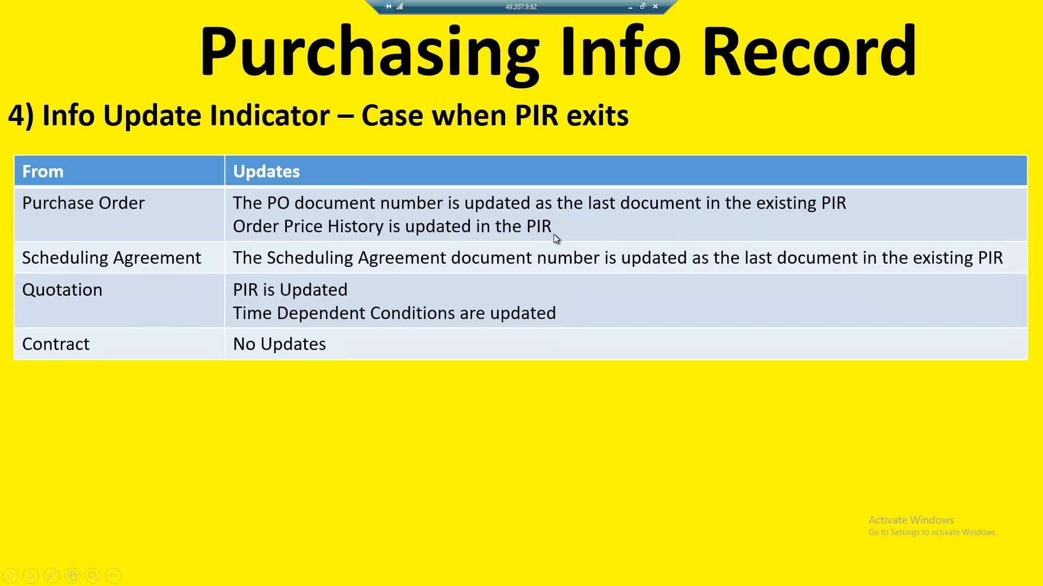
key("alt+Tab")
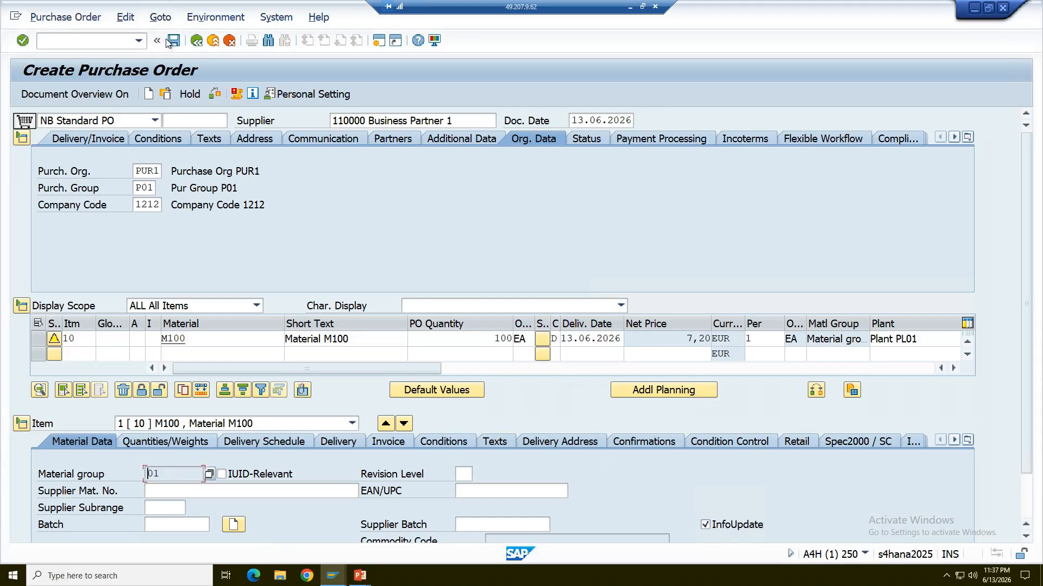
Display the info record assigned to item 10, check its order price history, and return to the purchase order.
left_click(721, 370)
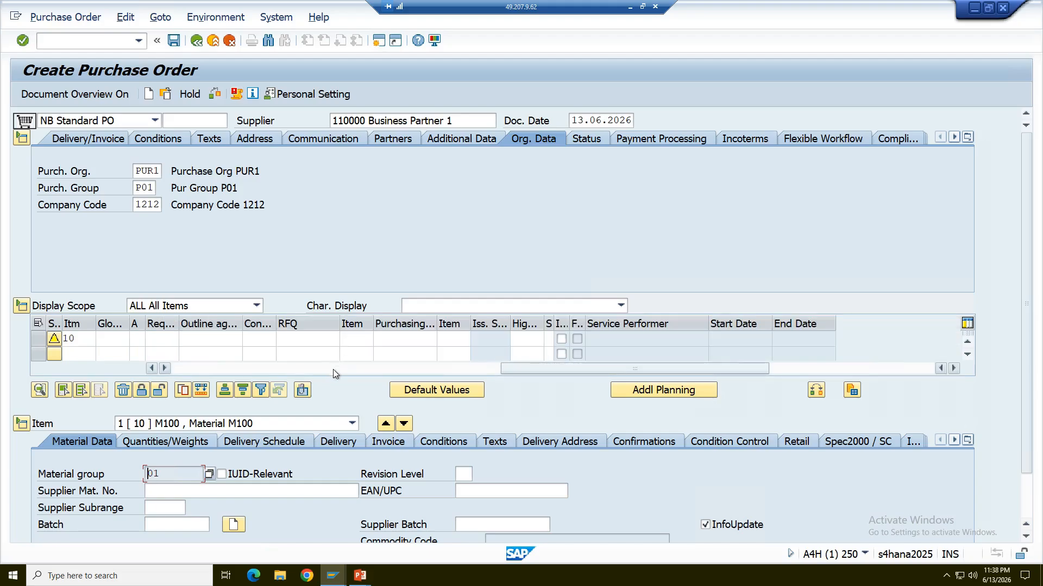
left_click(333, 369)
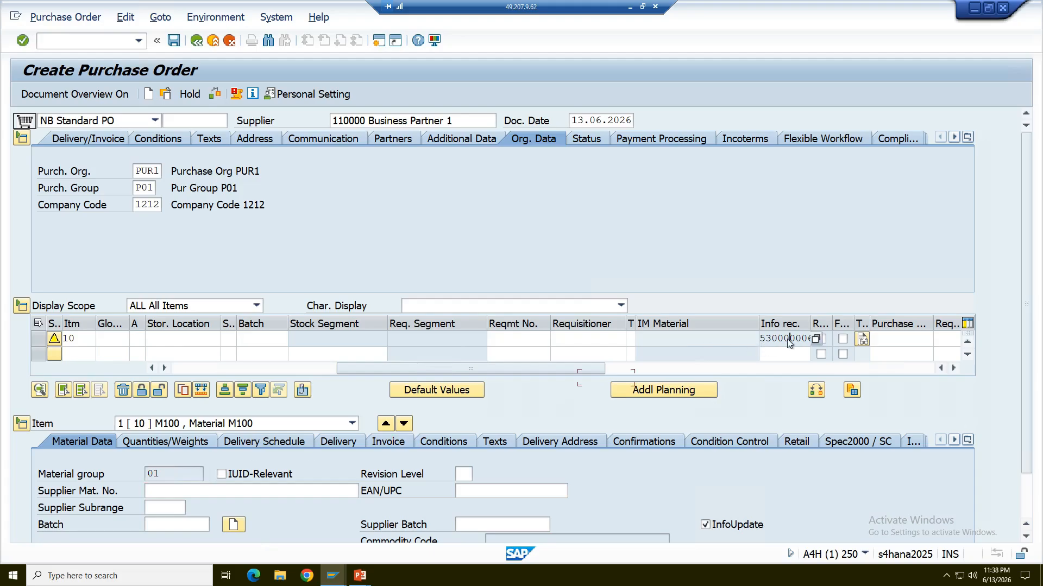
double_click(802, 338)
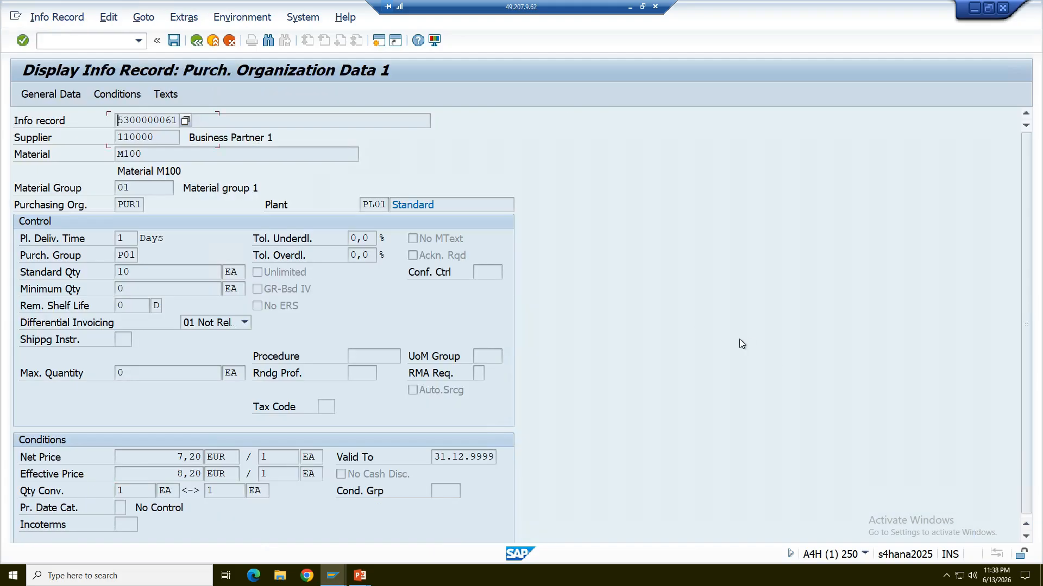
left_click(189, 22)
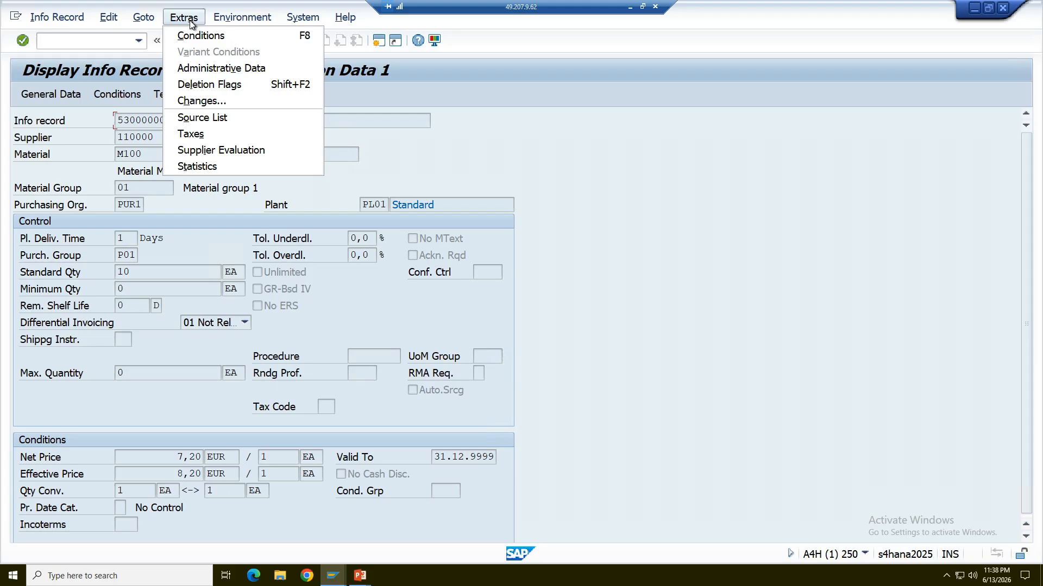
mouse_move(216, 20)
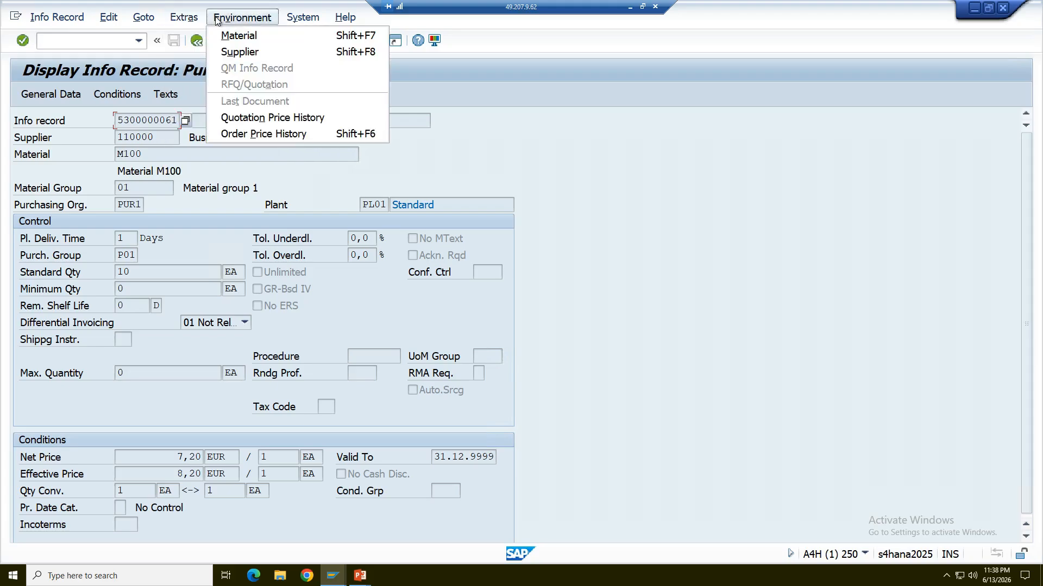
left_click(257, 135)
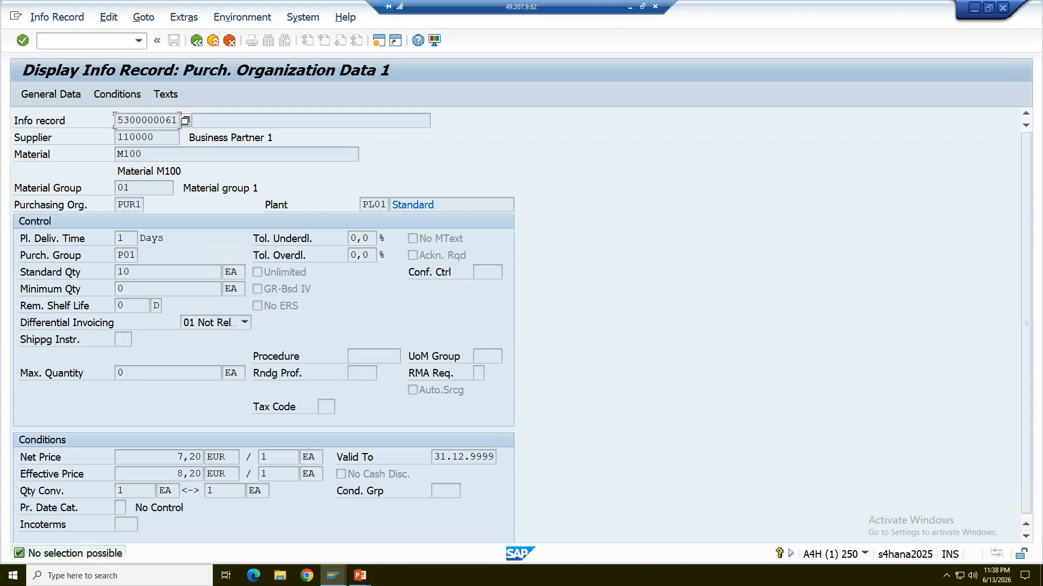
left_click(197, 41)
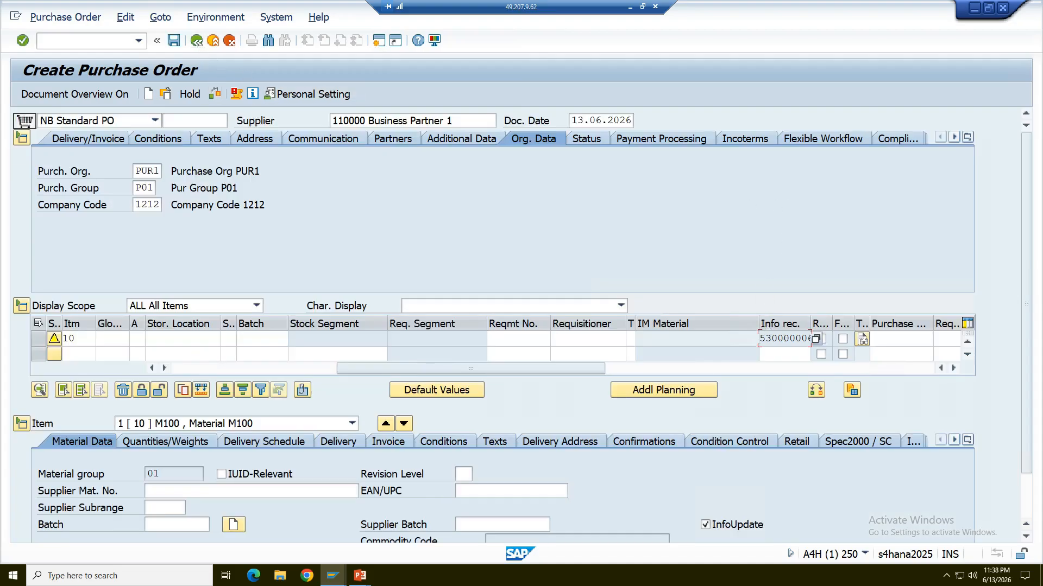
Reopen item 10's info record, check its Purch. Organization Data 2, and return to the purchase order.
double_click(786, 339)
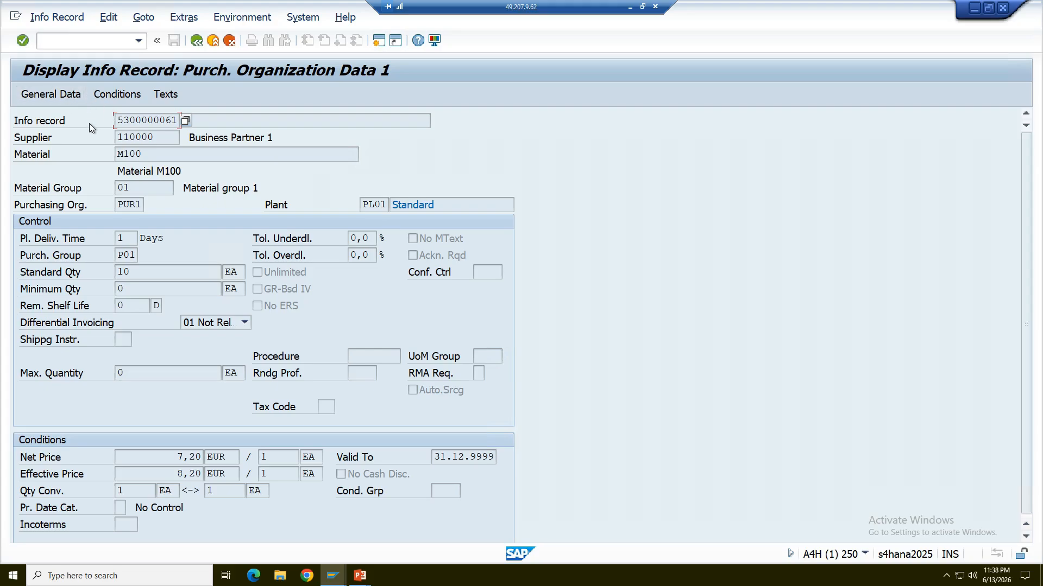
left_click(168, 21)
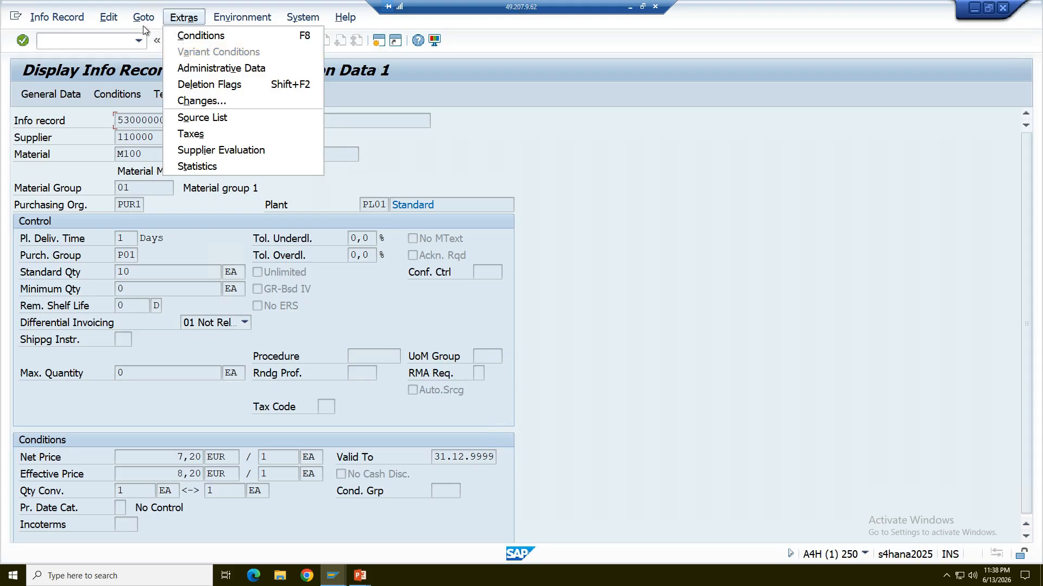
mouse_move(141, 21)
left_click(163, 68)
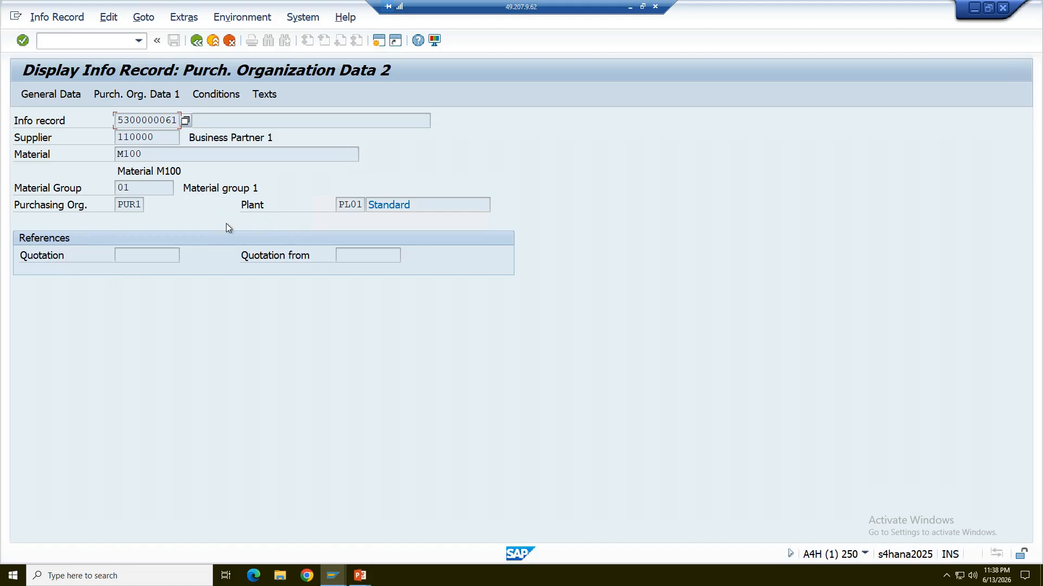
left_click(197, 41)
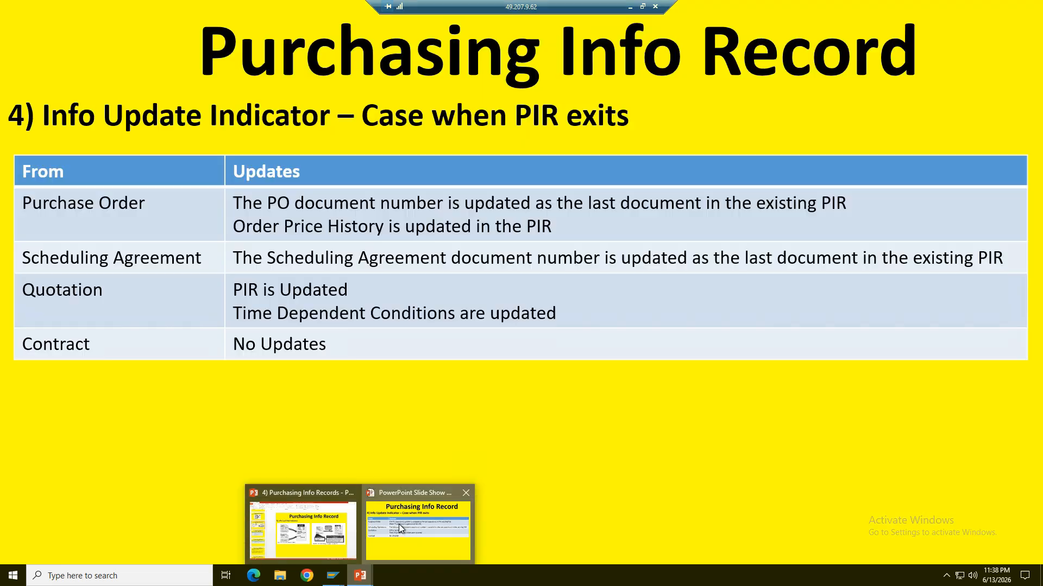
Review the existing-PIR update slide in PowerPoint, return to SAP and save the purchase order.
left_click(416, 521)
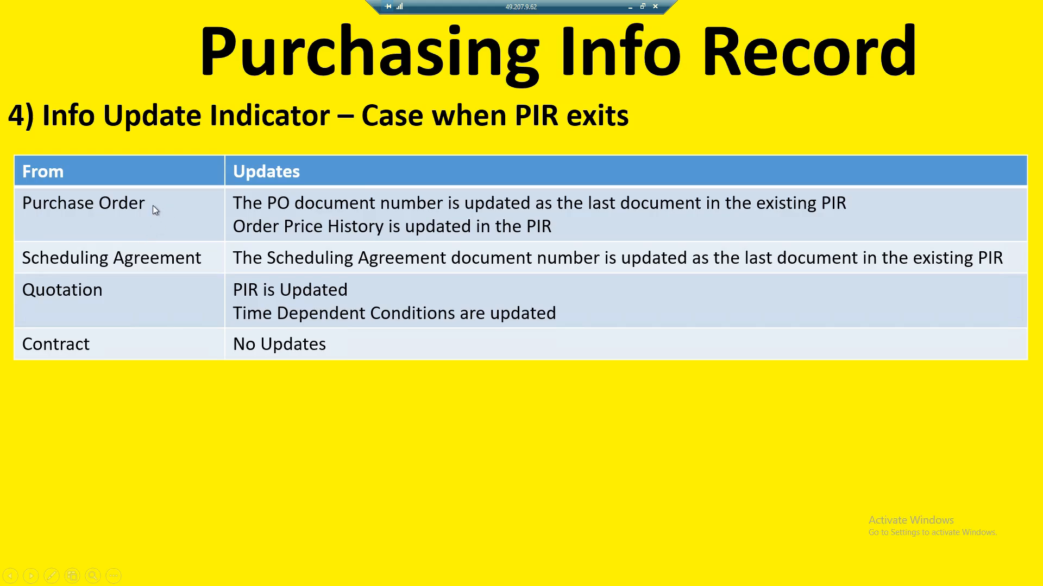
key("alt+Tab")
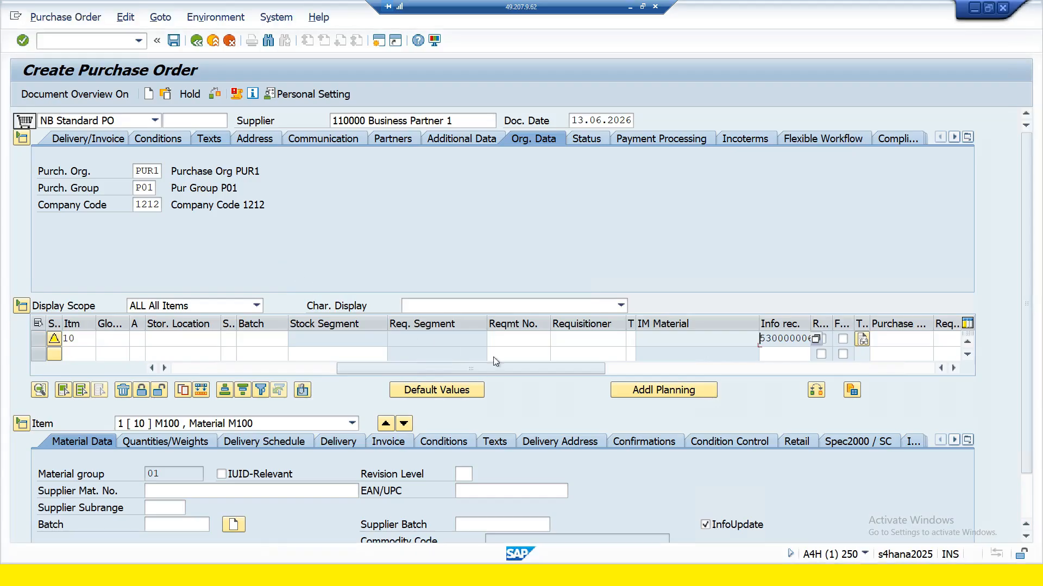
left_click(174, 40)
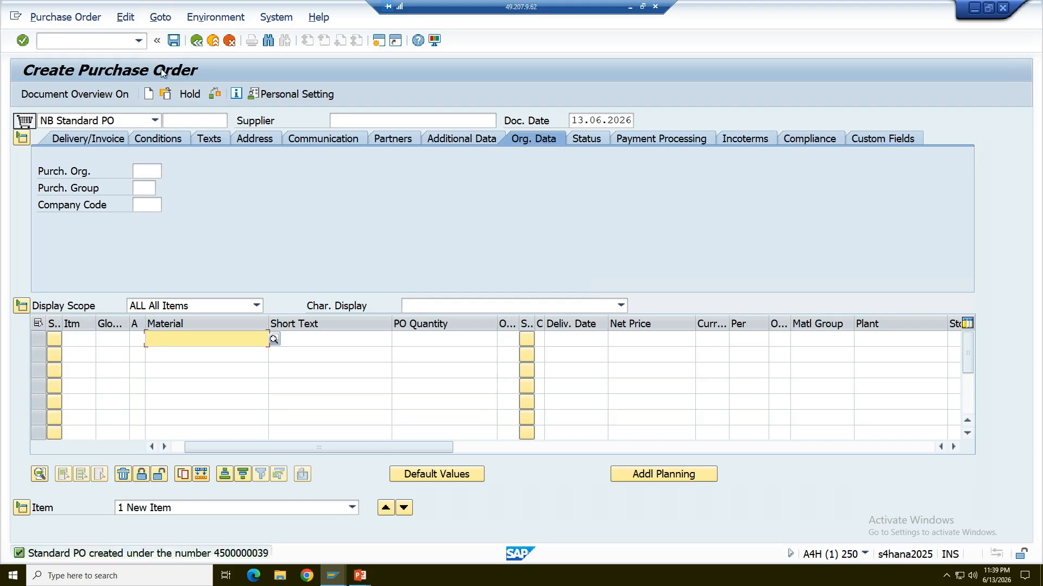
Open the just-saved purchase order in display mode and display the info record assigned to item 10.
left_click(166, 95)
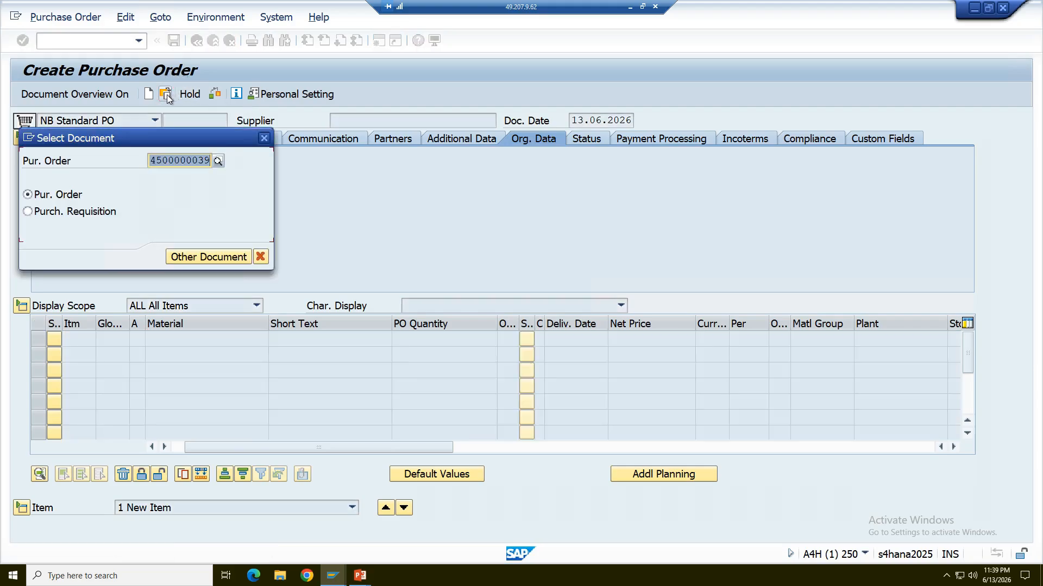
key("Return")
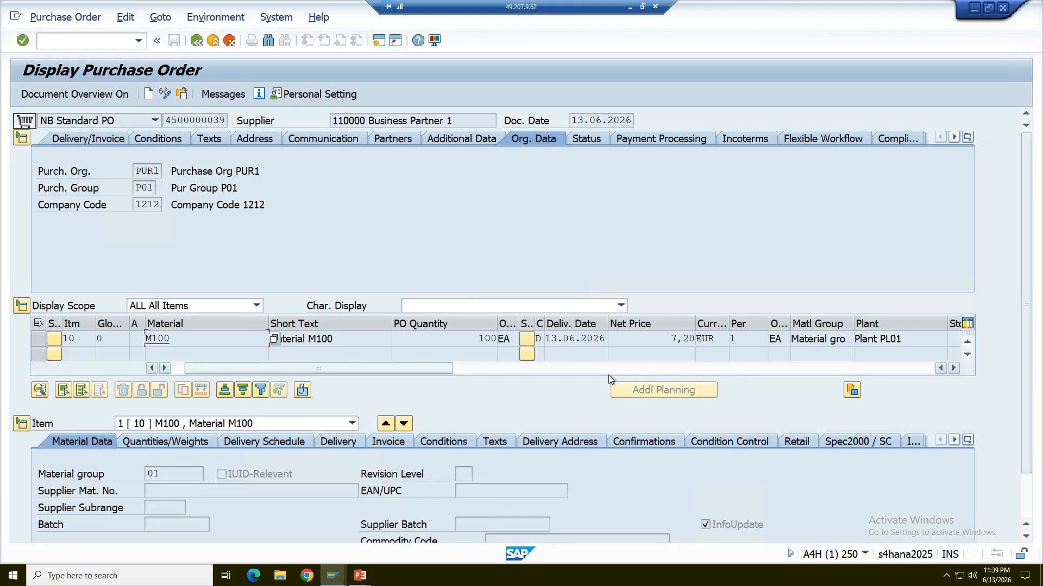
left_click(576, 370)
left_click(392, 370)
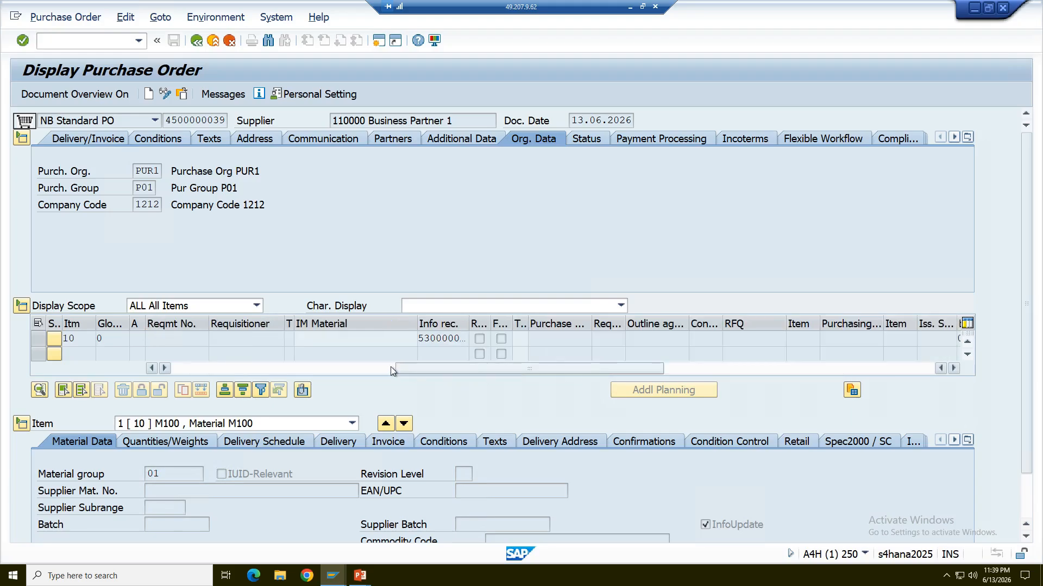
double_click(438, 339)
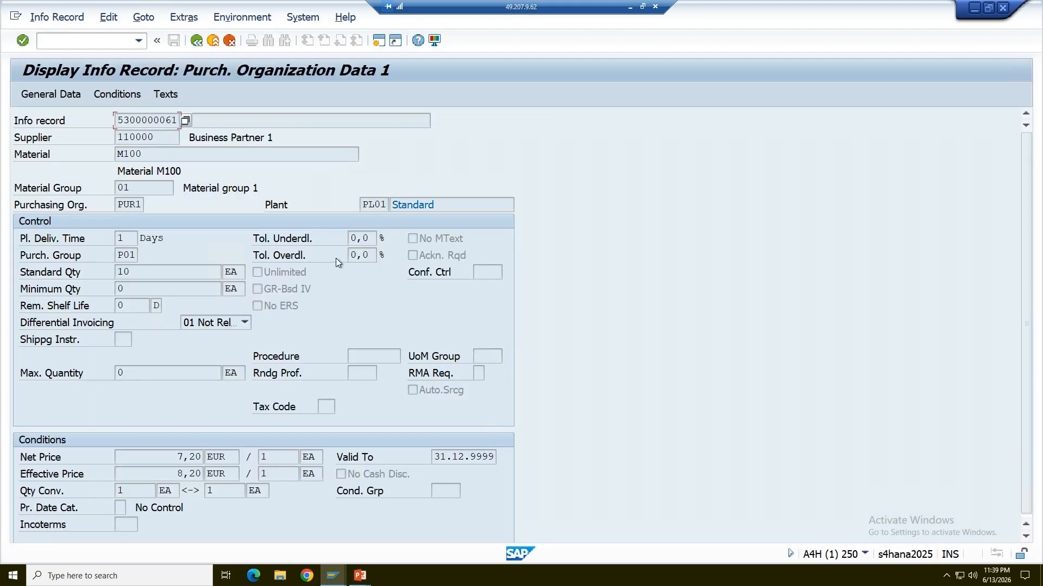
Check the info record's order price history and return to Purch. Organization Data 1.
left_click(191, 18)
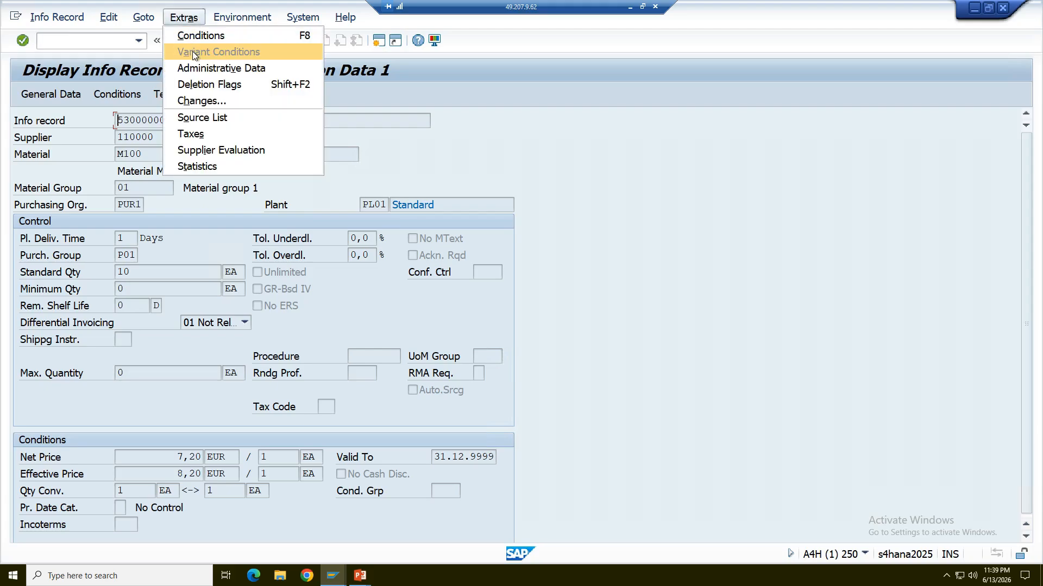
left_click(243, 17)
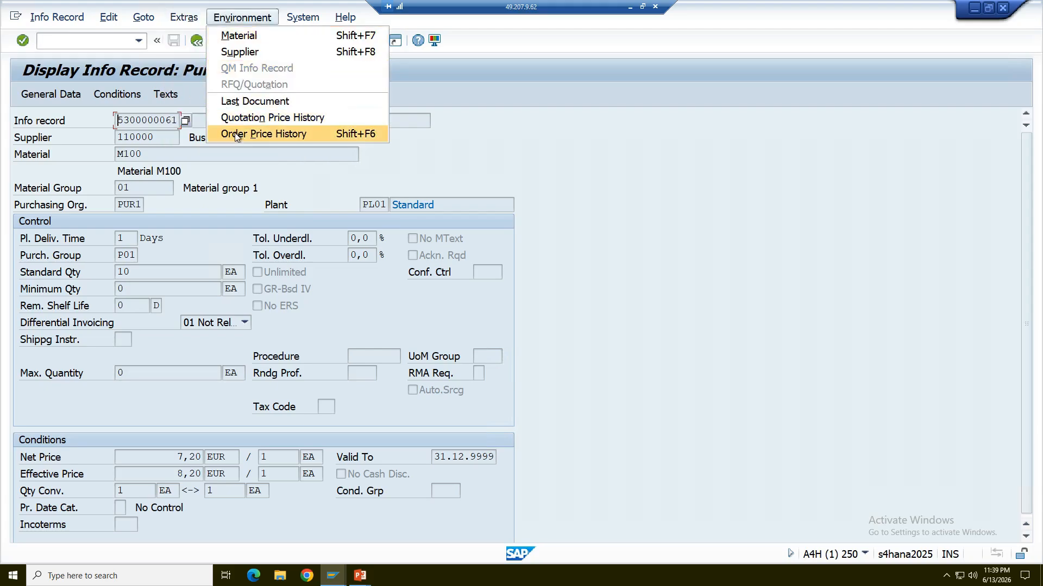
left_click(236, 134)
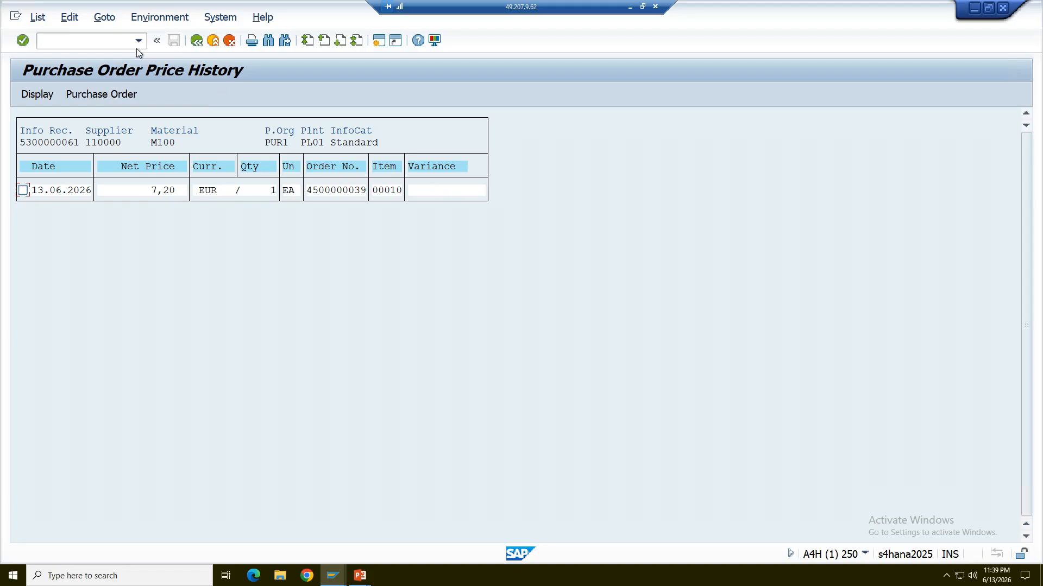
left_click(197, 41)
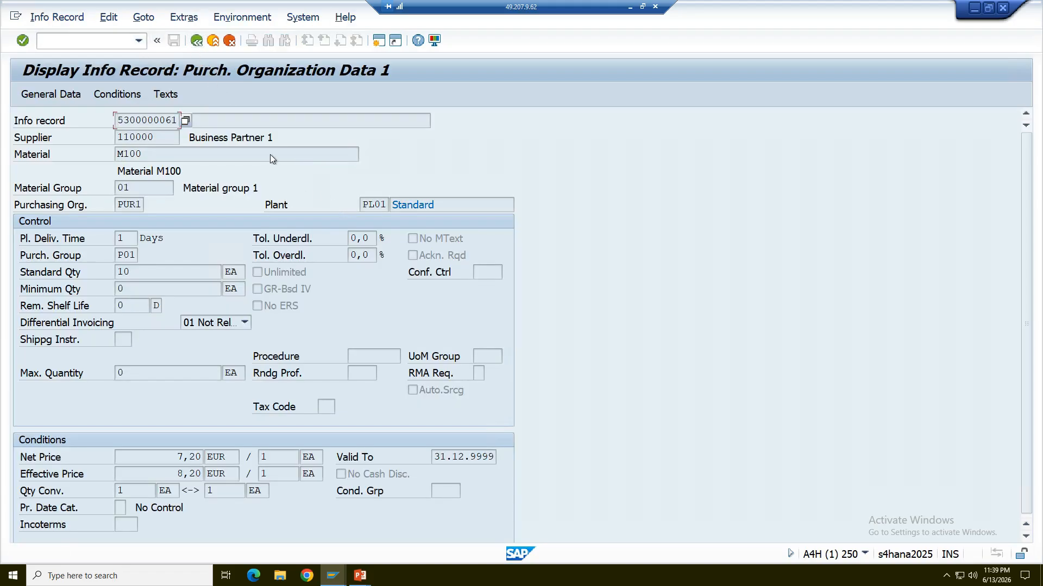
Display the info record's Purch. Organization Data 2 to check the referenced purchasing document.
left_click(185, 18)
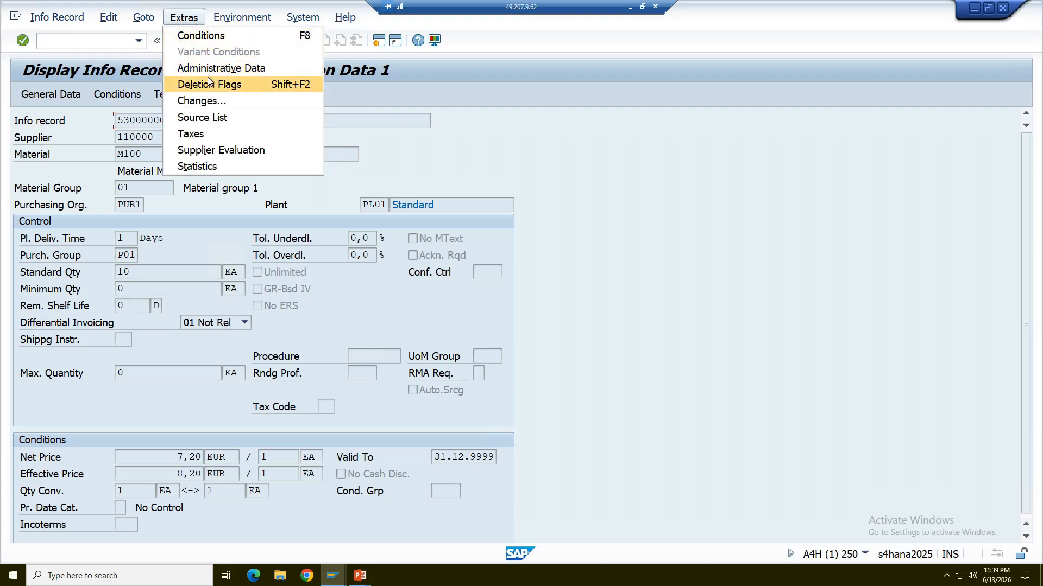
mouse_move(145, 19)
left_click(161, 69)
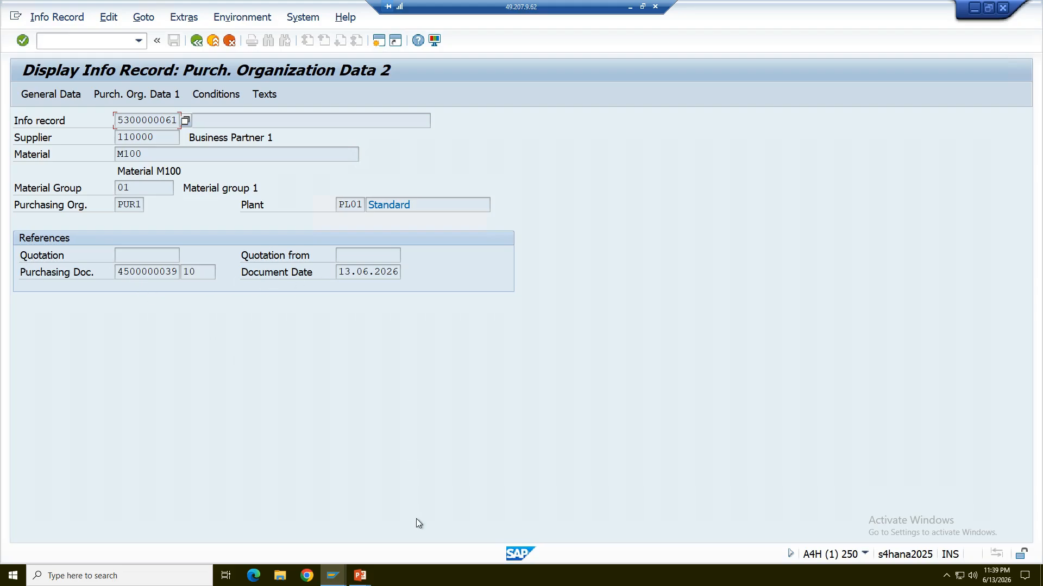
Switch to the PowerPoint slide to compare the purchase order updates for an existing PIR, and return to the info record in SAP.
key("alt+Tab")
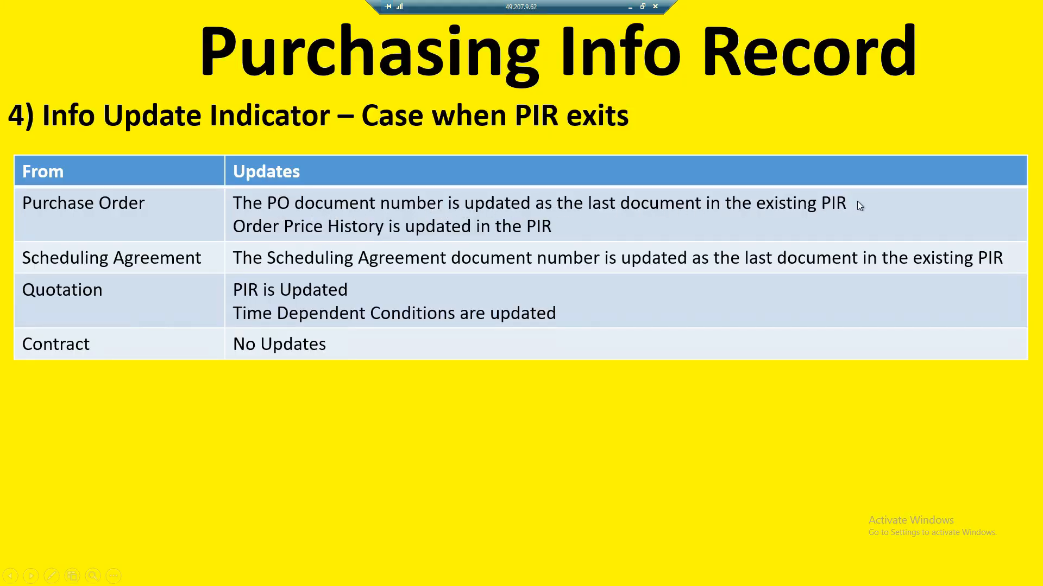
key("alt+Tab")
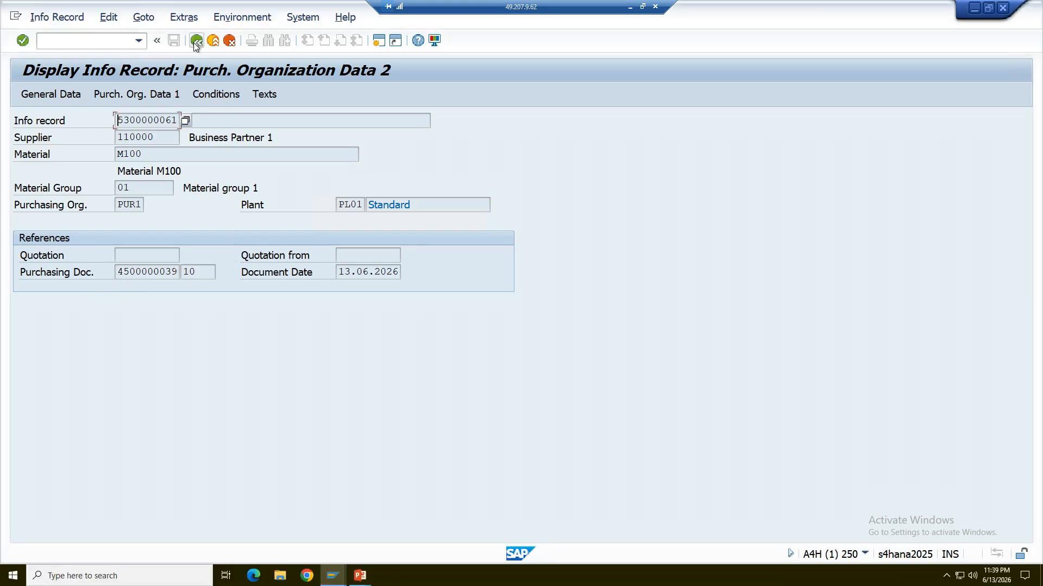
key("alt+Tab")
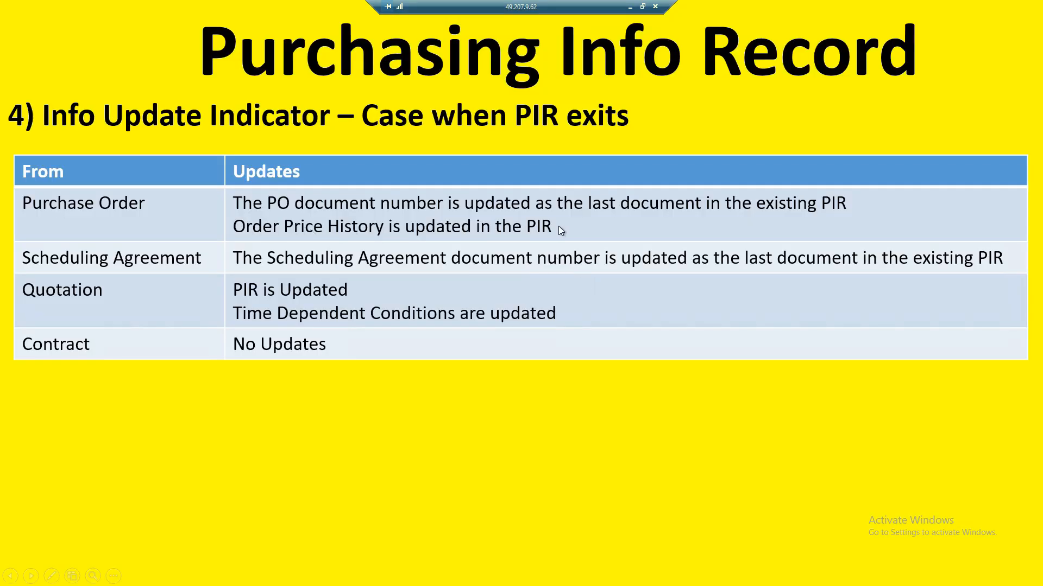
key("alt+Tab")
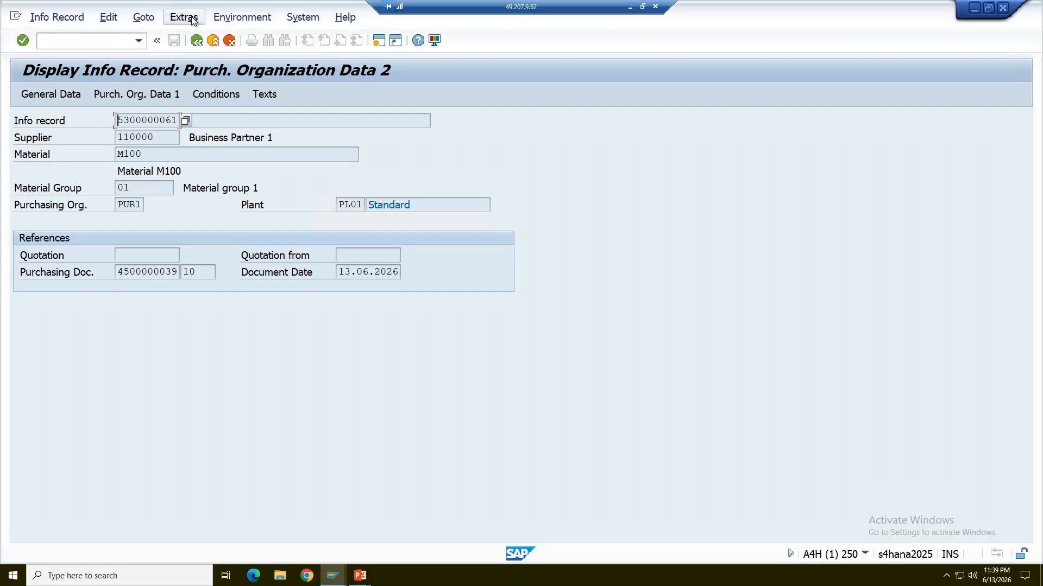
Recheck the order price history from Purch. Organization Data 2 and return to the info record.
left_click(191, 20)
left_click(242, 17)
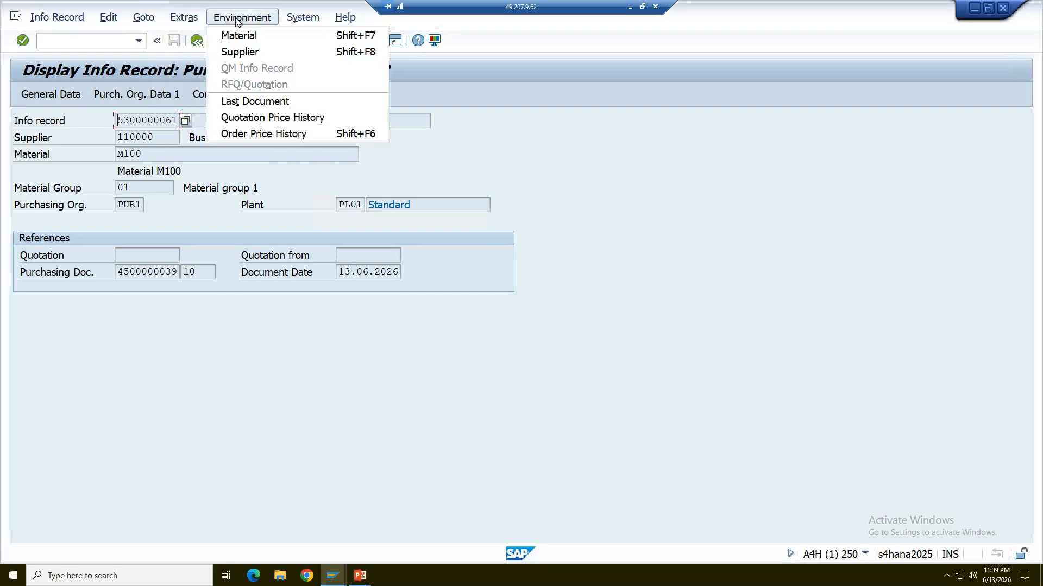
left_click(251, 133)
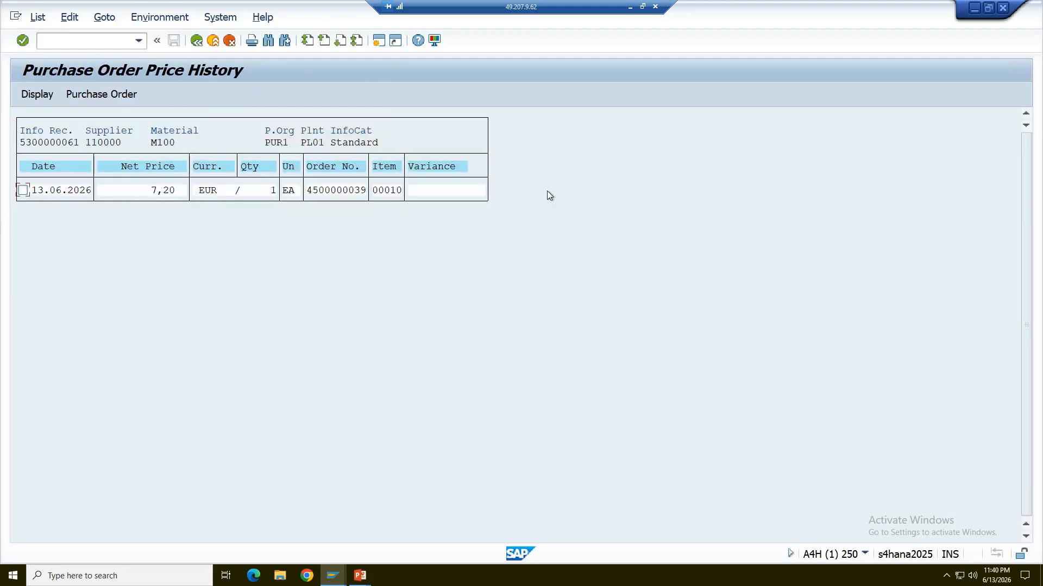
left_click(199, 43)
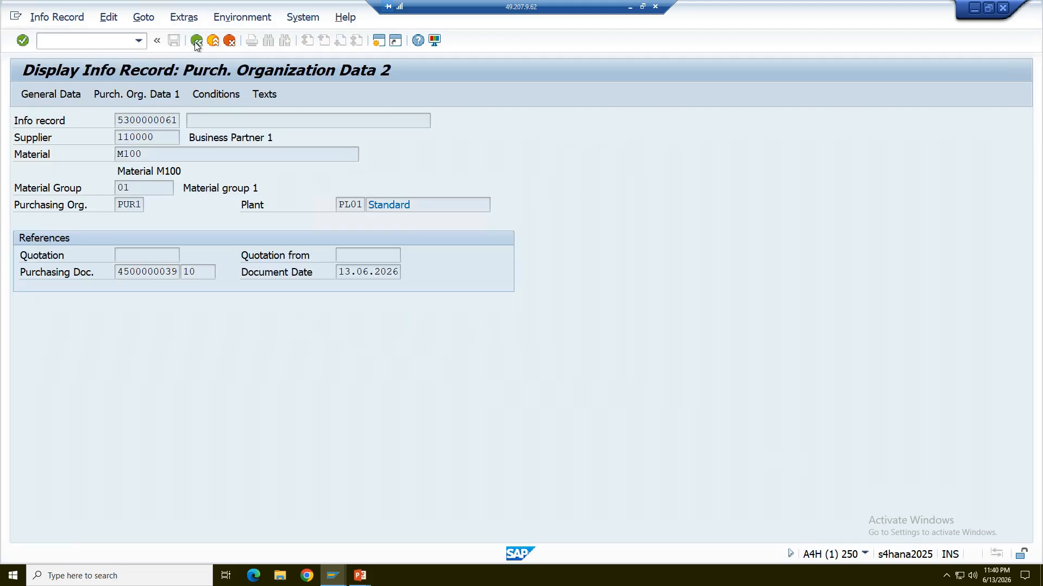
Leave the info record and purchase order for SAP Easy Access, and switch to the PowerPoint slide show on the existing-PIR case.
left_click(196, 44)
left_click(196, 43)
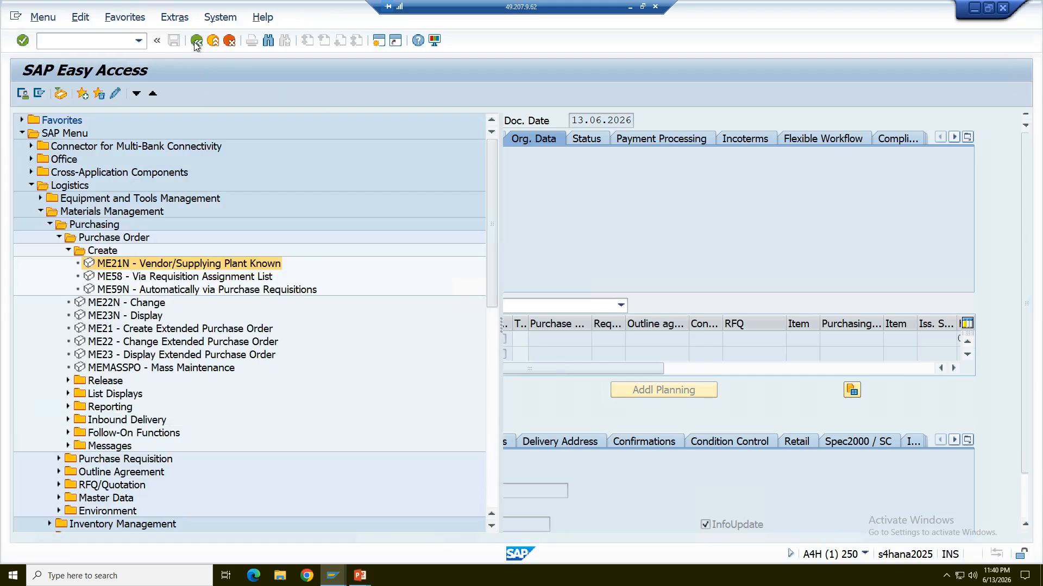
mouse_move(359, 580)
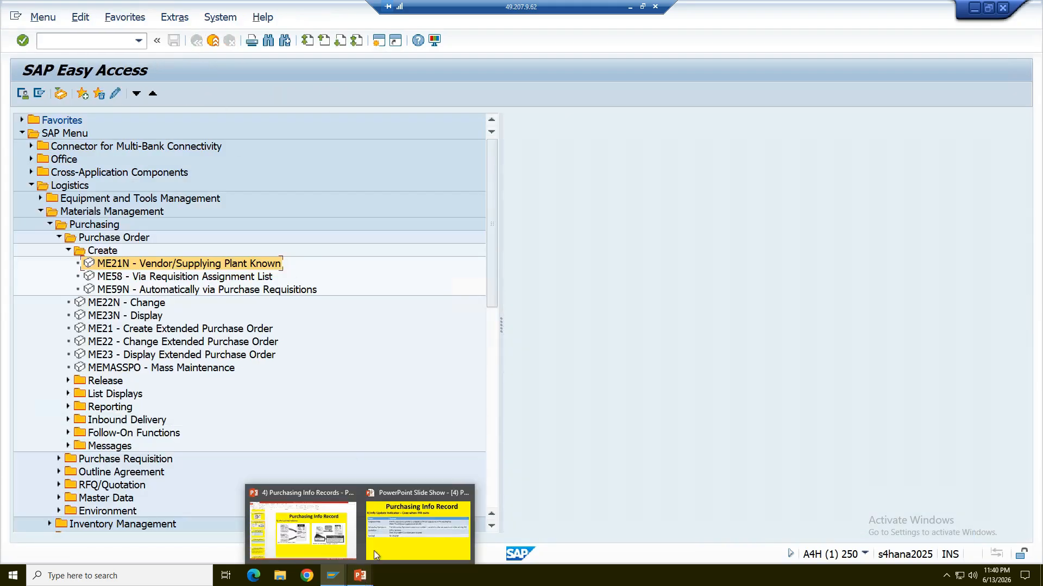
left_click(388, 535)
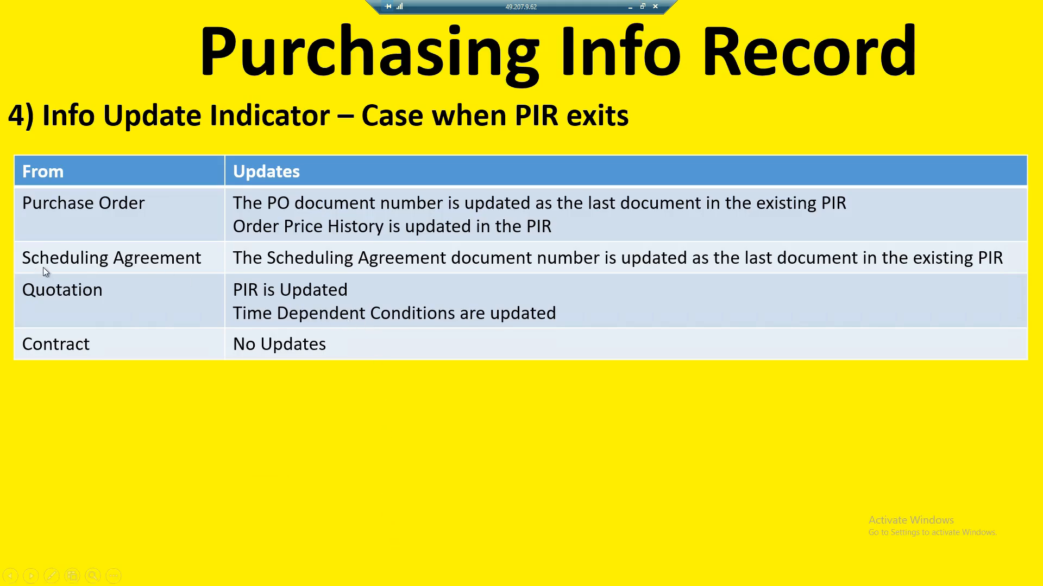
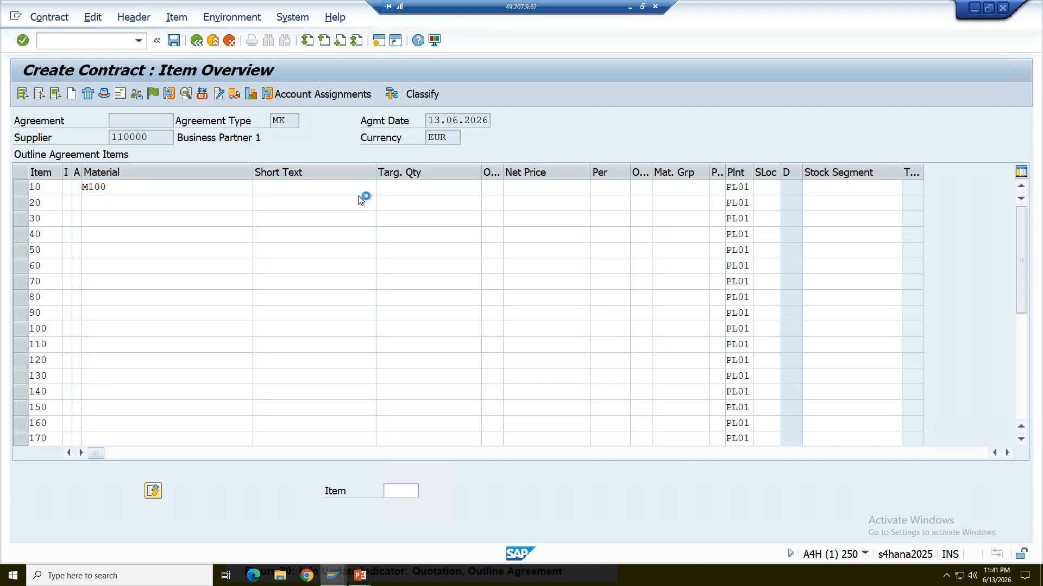
Enter a target quantity of 1000 for contract item 10, material M100.
key("Return")
left_click(422, 188)
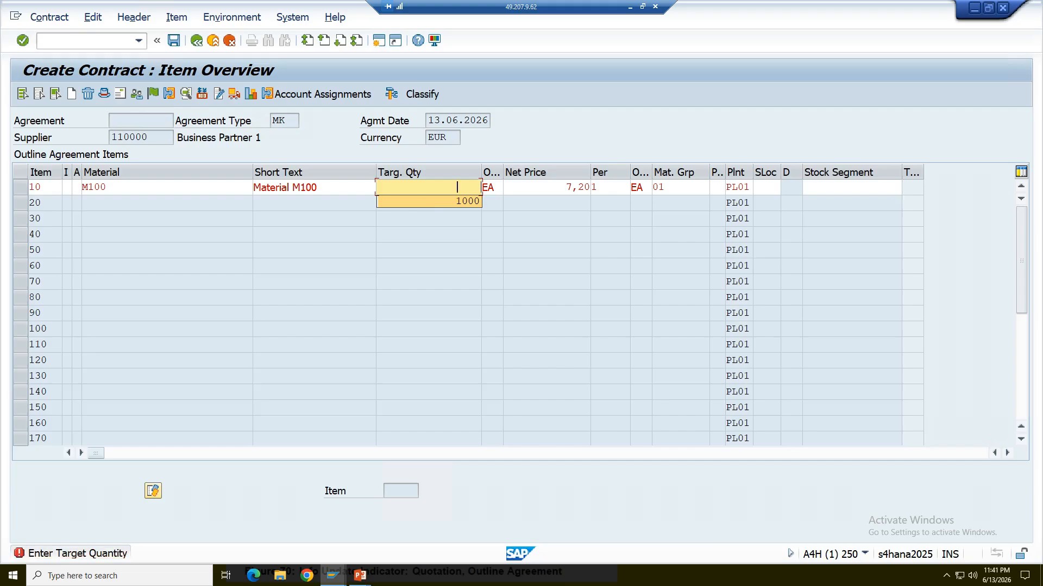
left_click(424, 202)
key("Return")
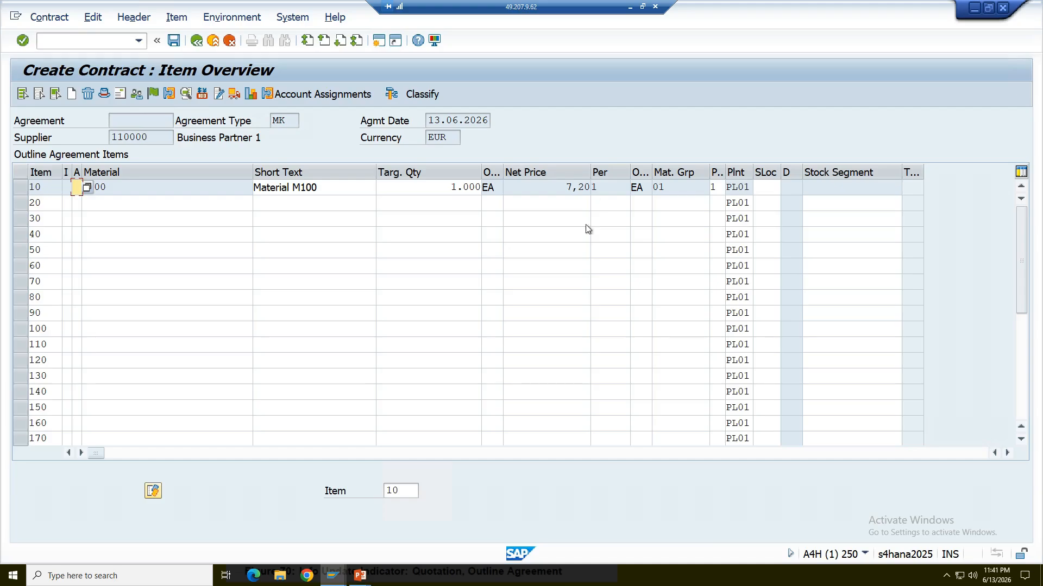
Review the contract's header data and header conditions without leaving the document, and return to the item overview.
left_click(104, 94)
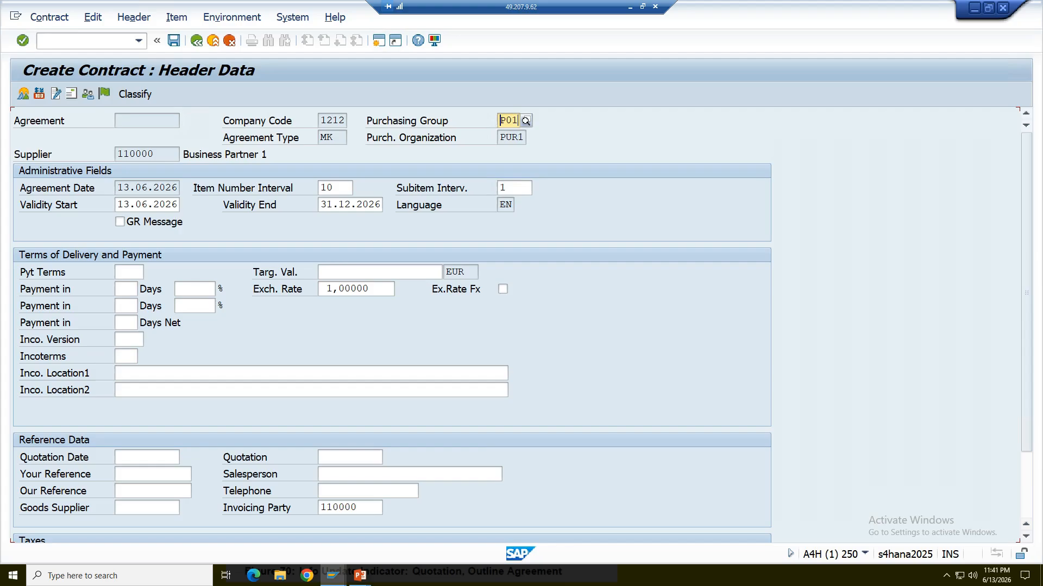
left_click(197, 41)
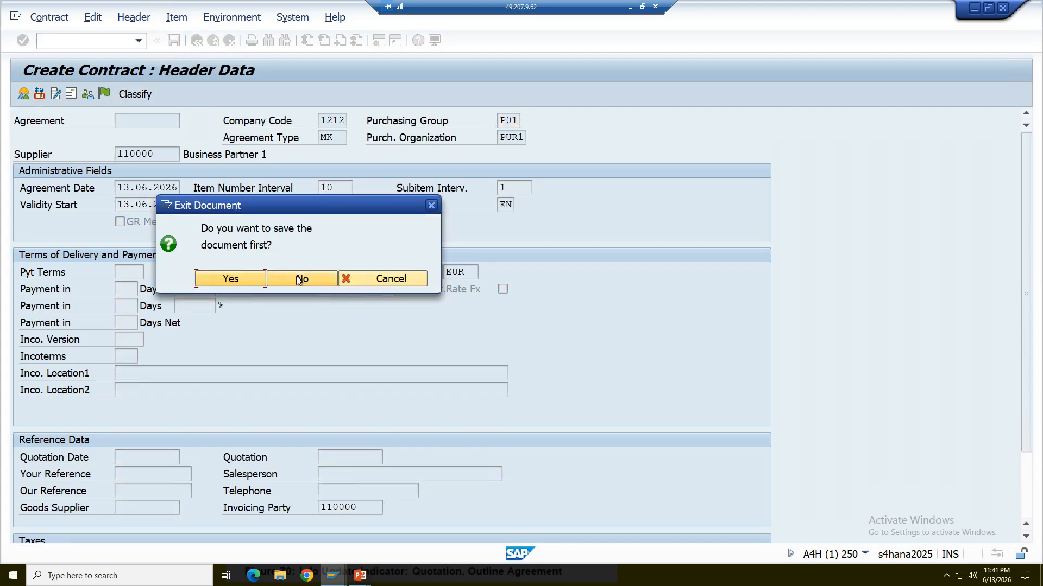
left_click(378, 281)
left_click(39, 94)
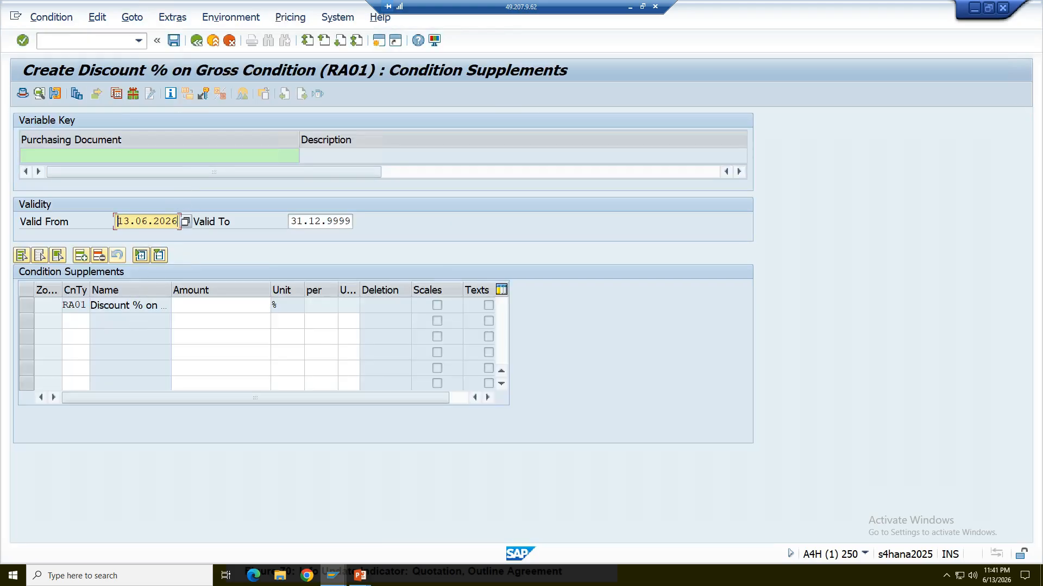
left_click(196, 41)
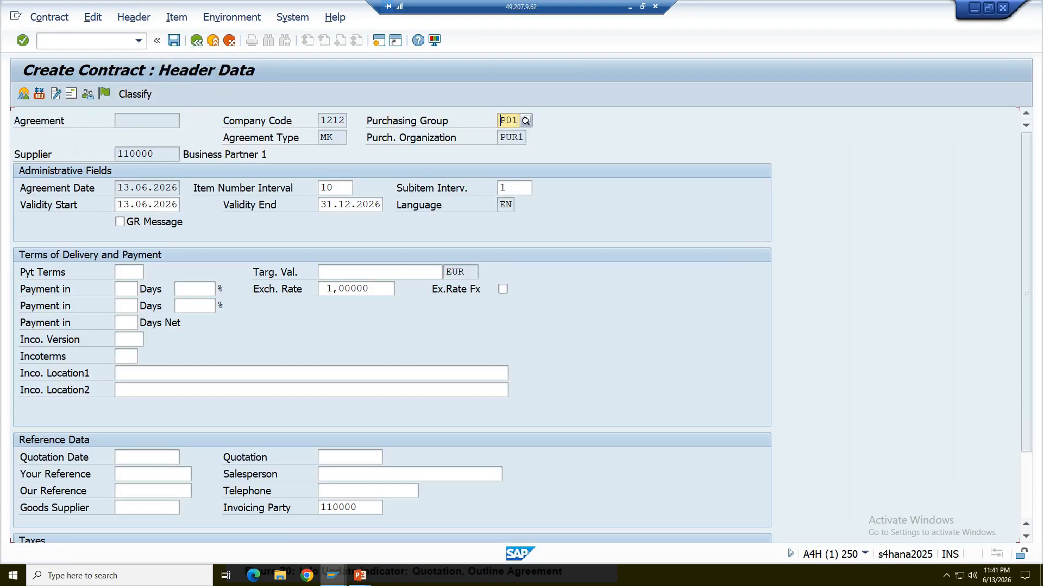
left_click(177, 17)
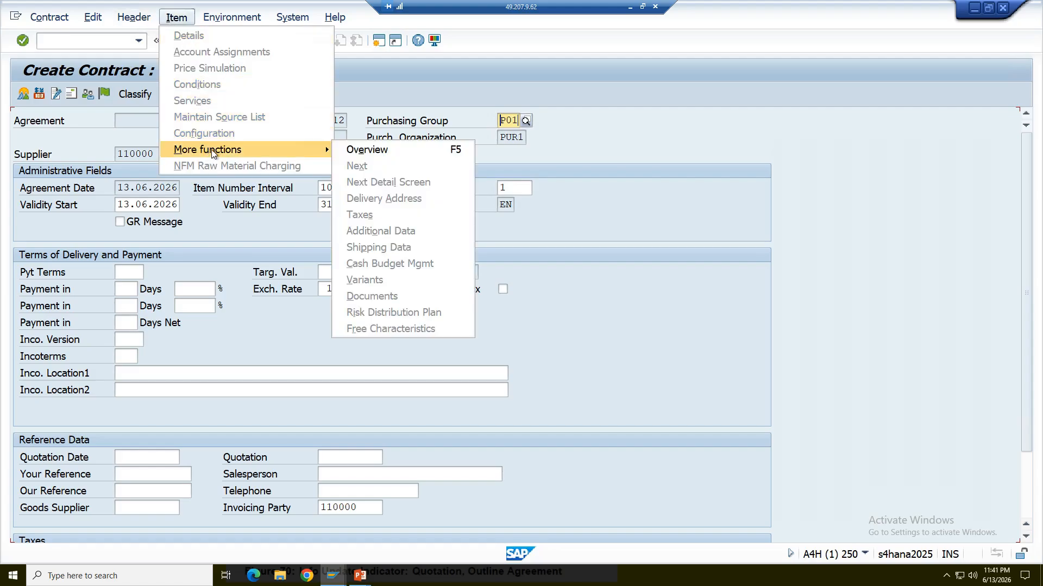
left_click(343, 150)
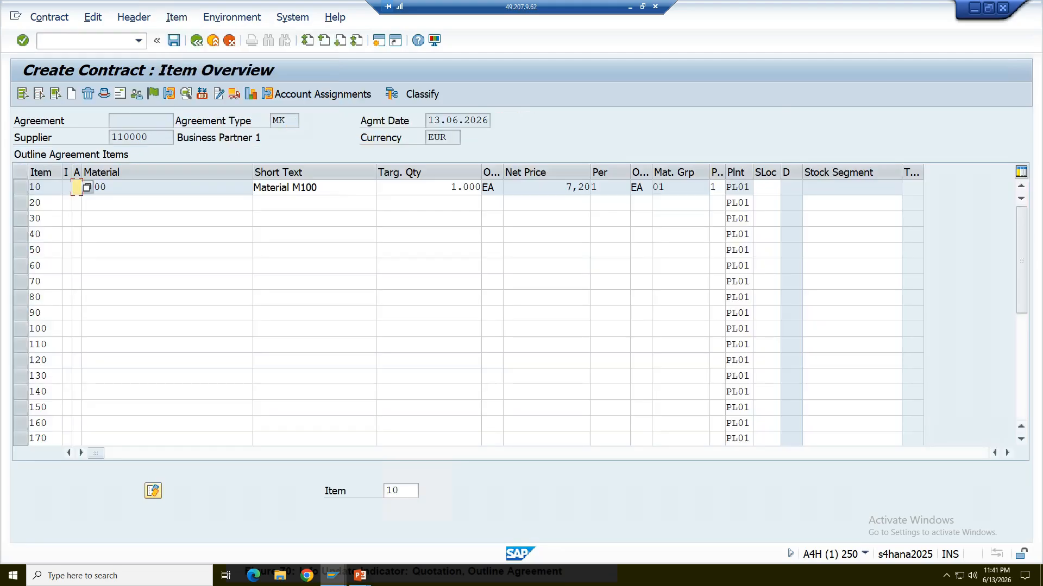
Review the condition supplements and item details of contract item 10, returning to the item overview.
left_click(20, 187)
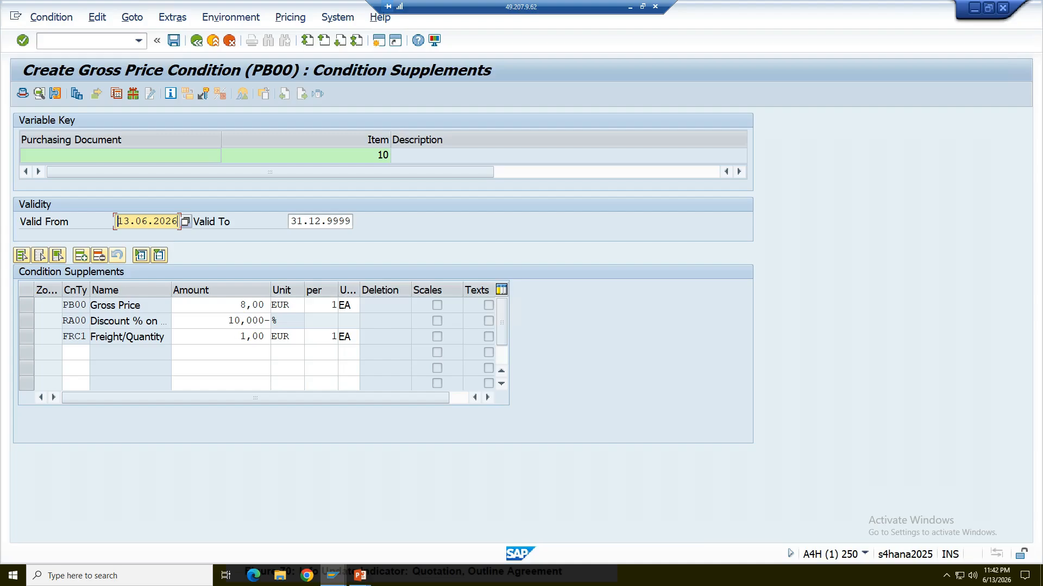
left_click(195, 41)
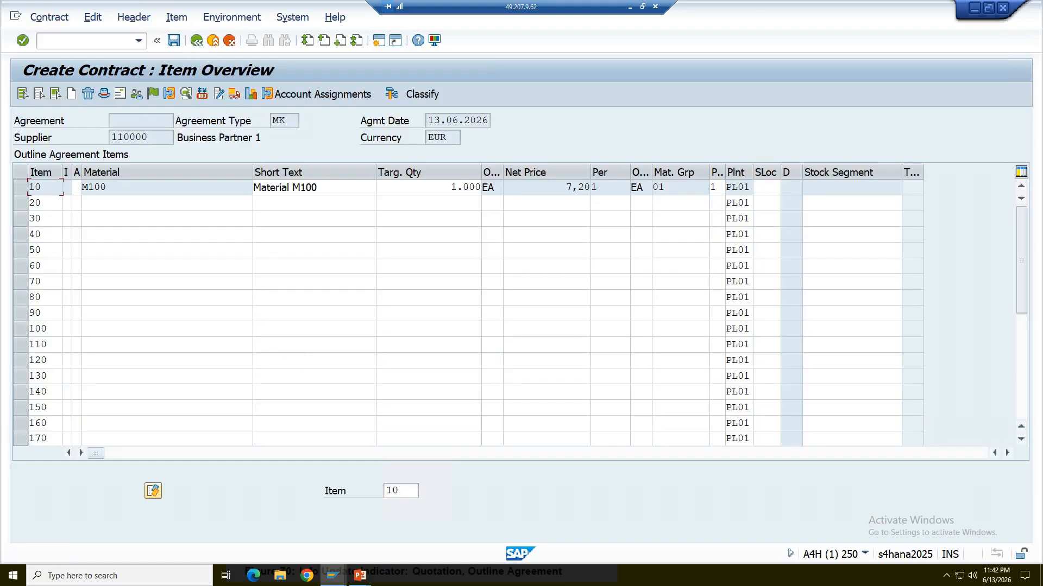
double_click(135, 194)
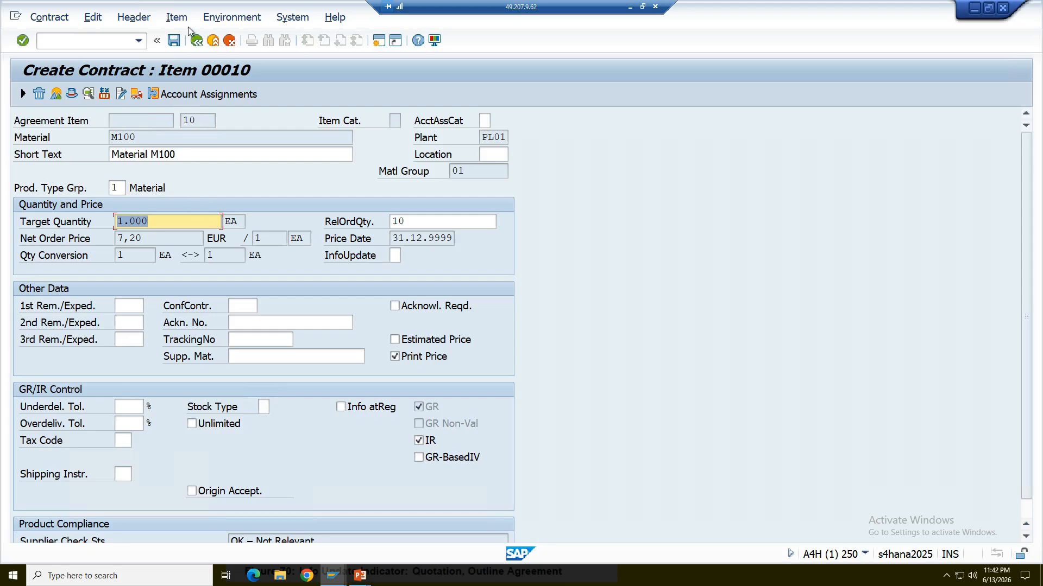
left_click(196, 40)
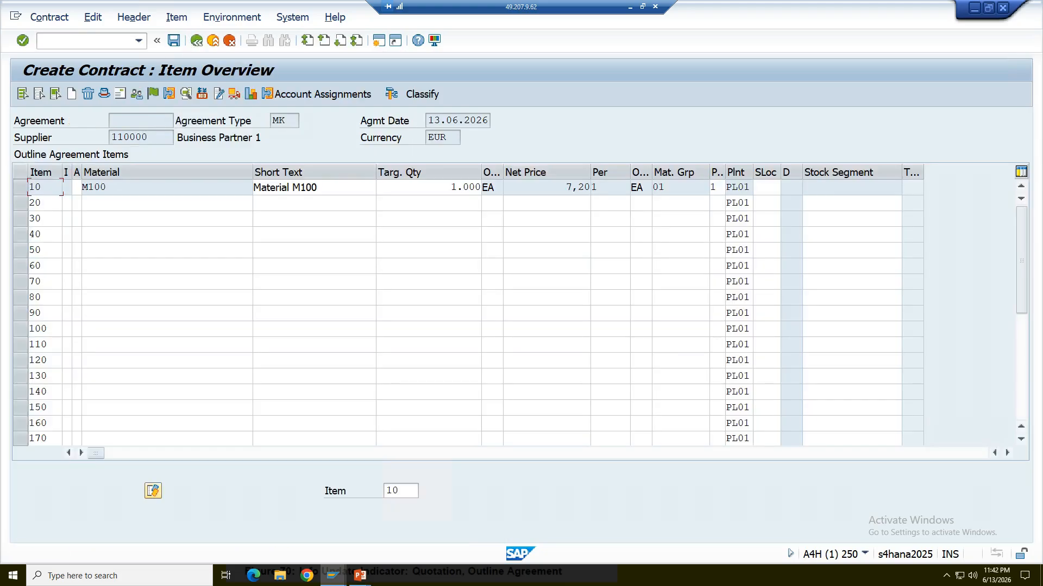
double_click(133, 189)
left_click(196, 41)
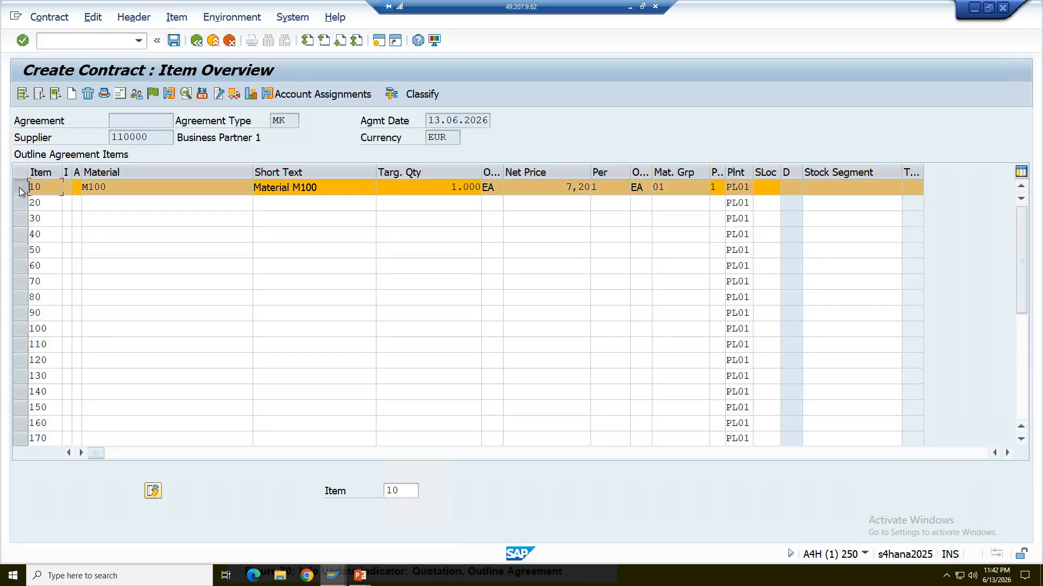
Open the details of contract item 10 and list the possible entries for its InfoUpdate indicator.
left_click(168, 93)
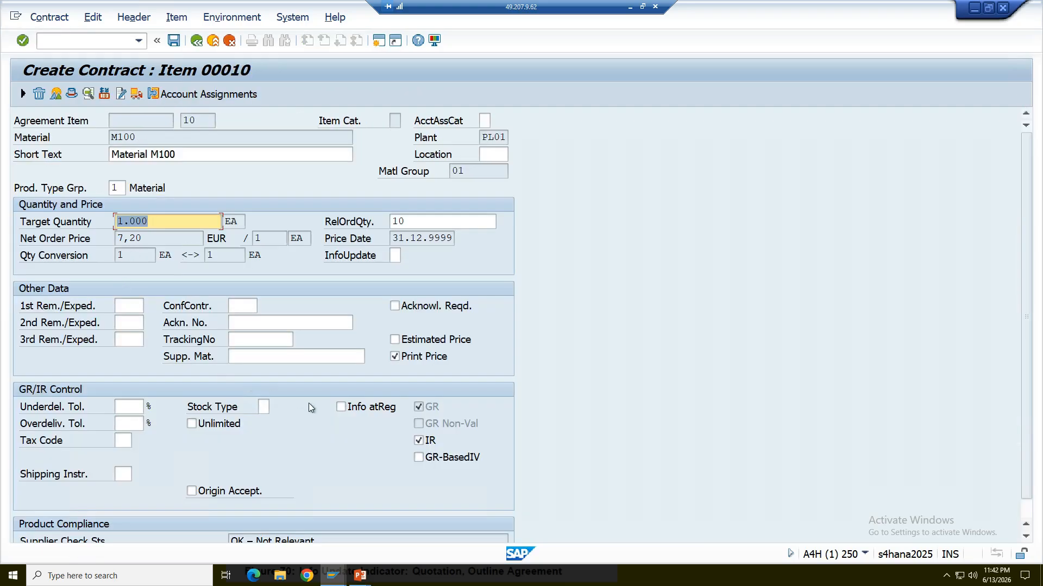
left_click(395, 255)
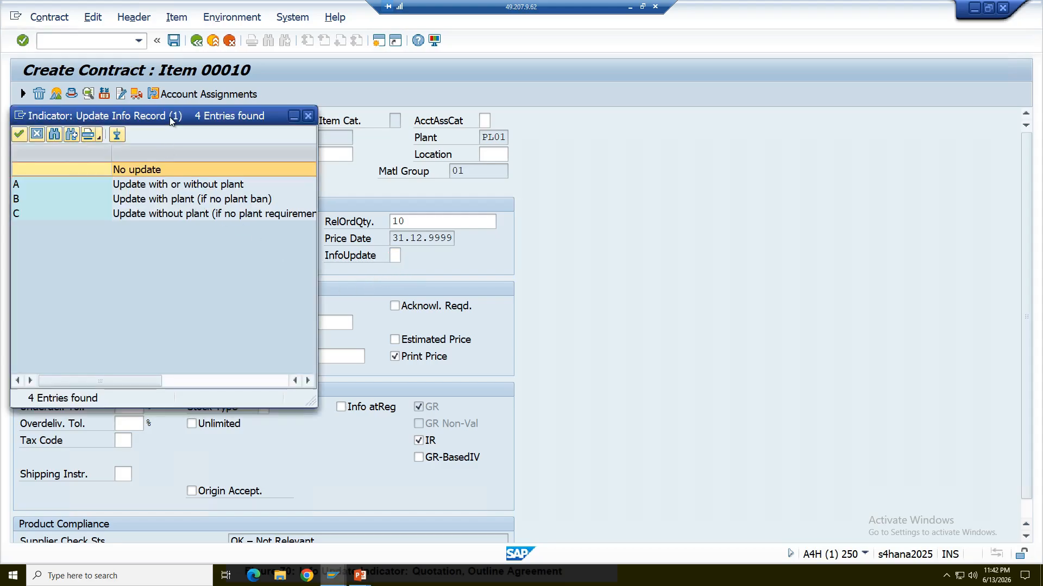
left_click_drag(436, 148, 368, 151)
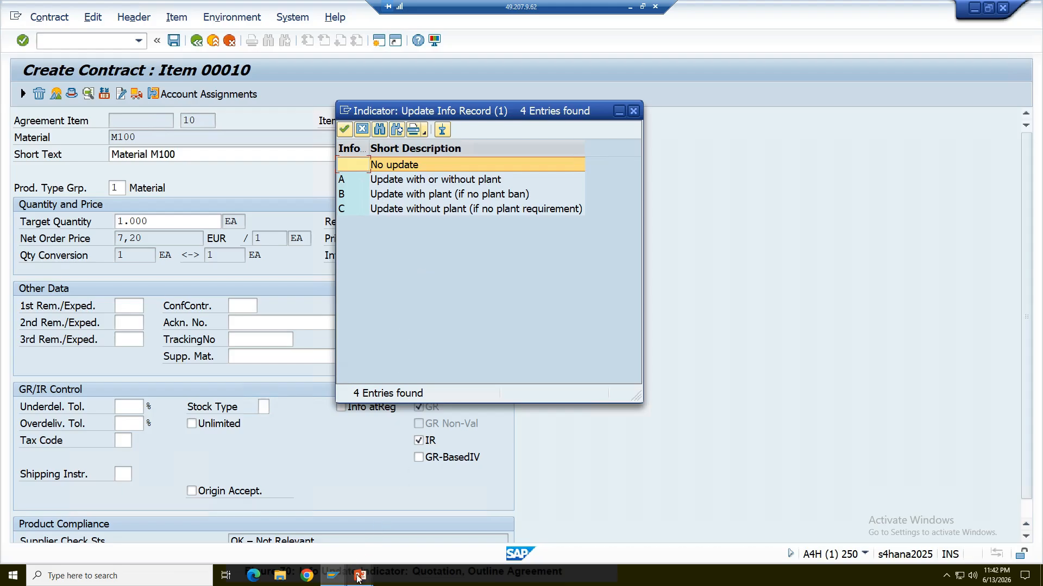
Switch to the PowerPoint slide show to review the Info Update Indicator slide and its option meanings, and return to the contract in SAP.
mouse_move(359, 578)
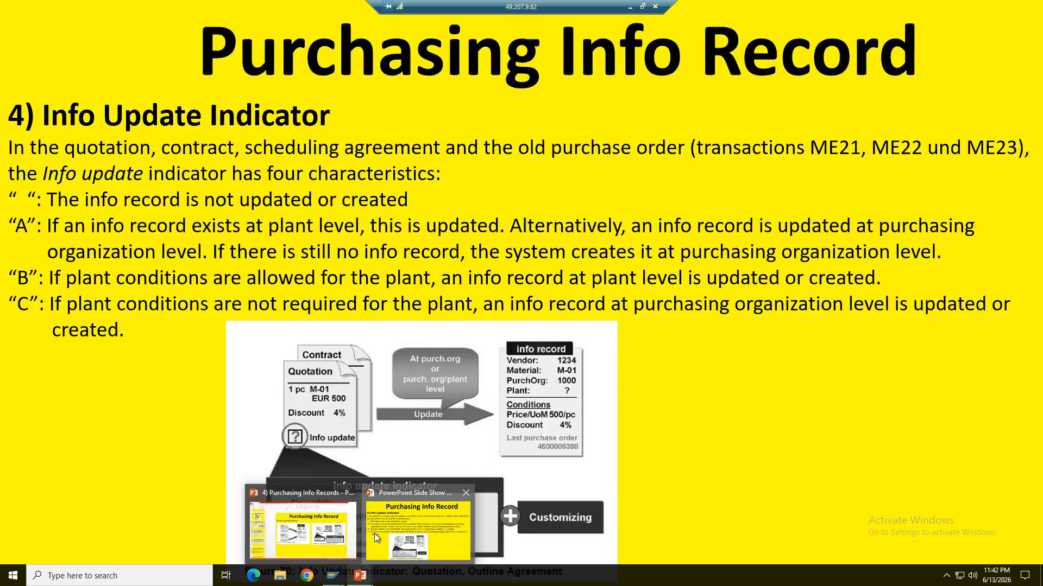
left_click(374, 533)
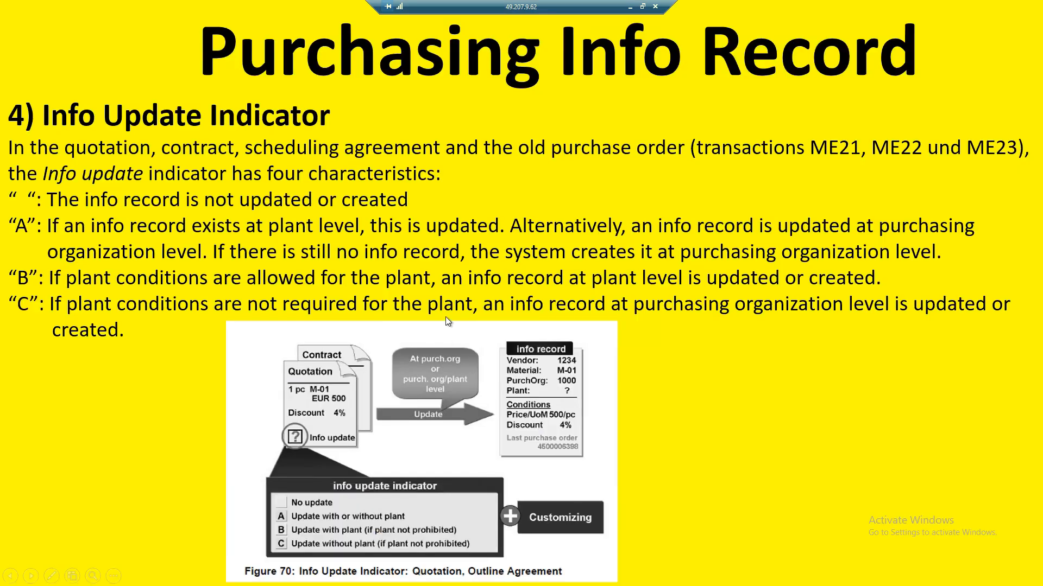
left_click(444, 317)
key("Left")
key("Left")
key("Left")
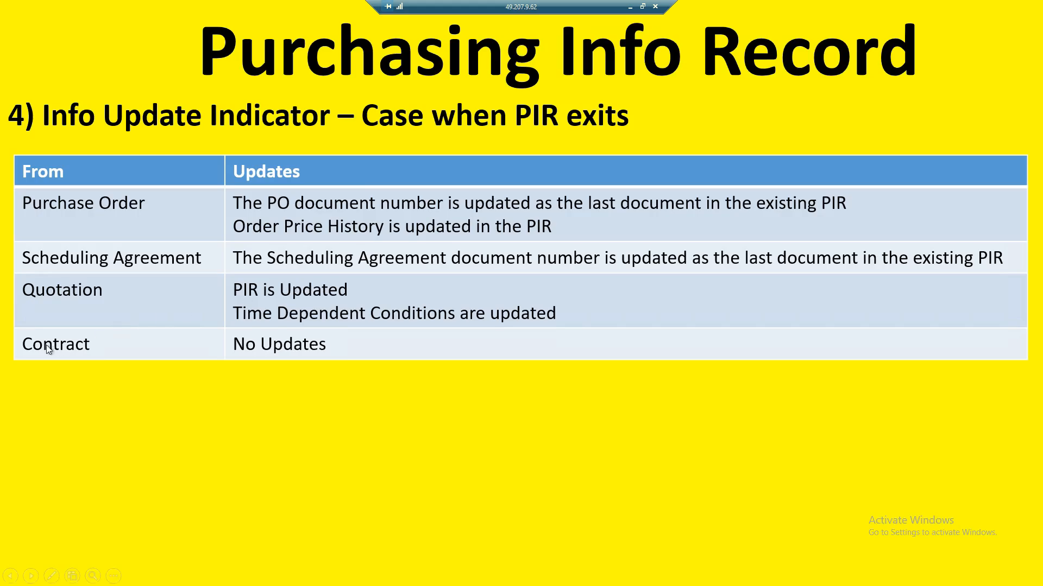
key("Left")
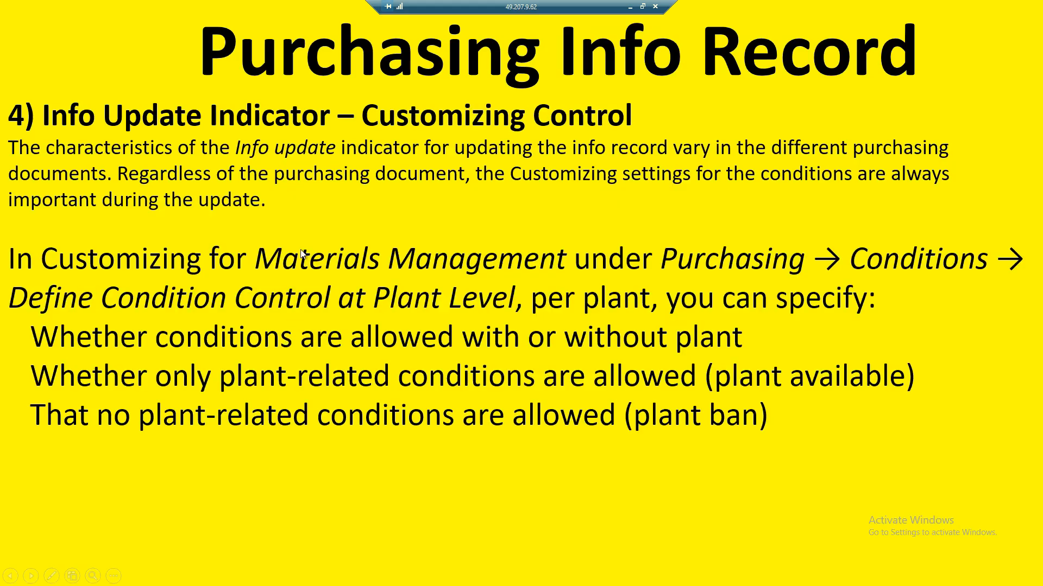
key("Left")
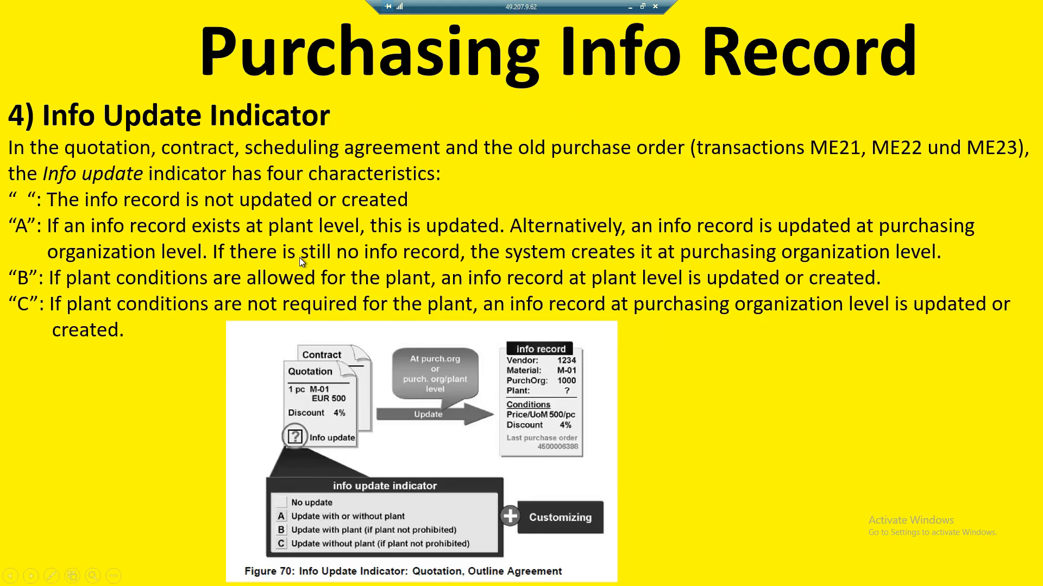
key("alt+Tab")
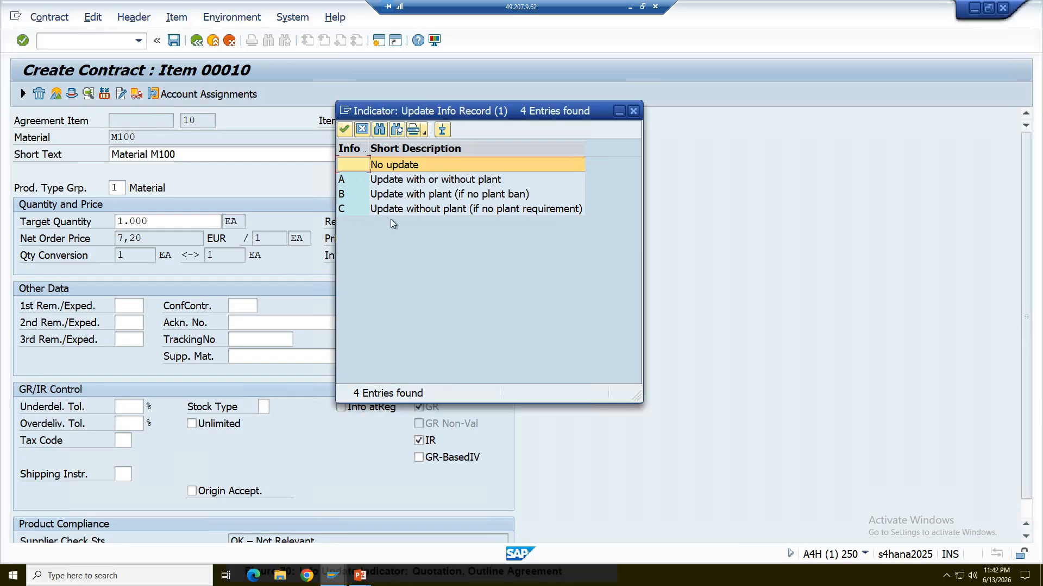
mouse_move(358, 572)
left_click(430, 533)
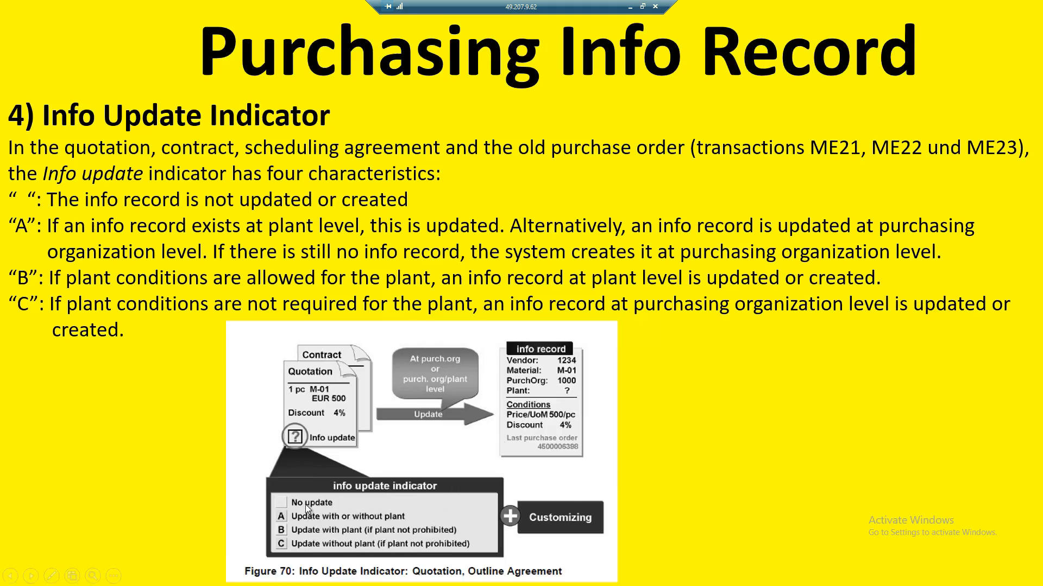
key("alt+Tab")
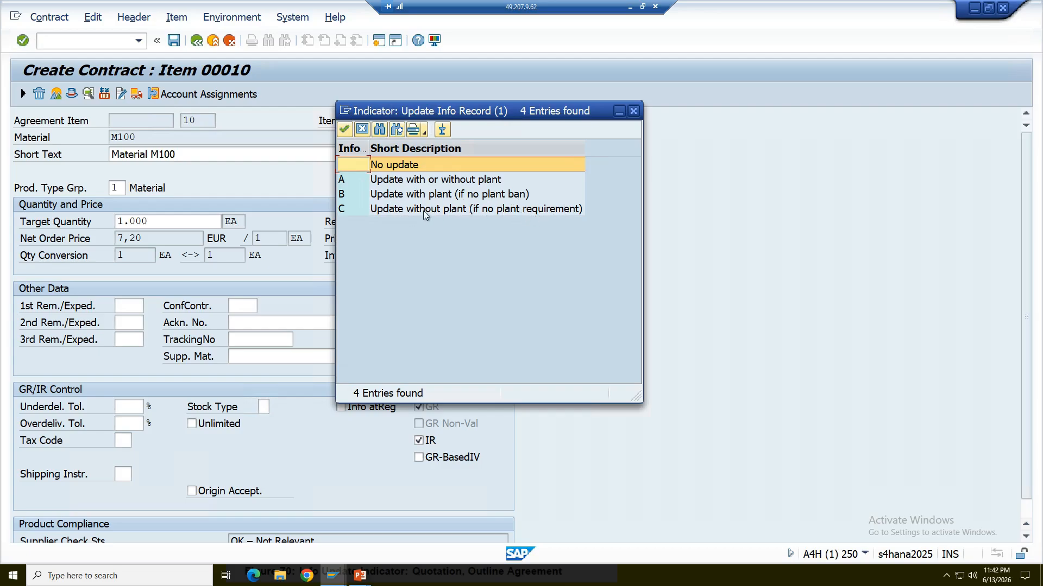
Set InfoUpdate for contract item 10 to A, Update with or without plant.
double_click(407, 181)
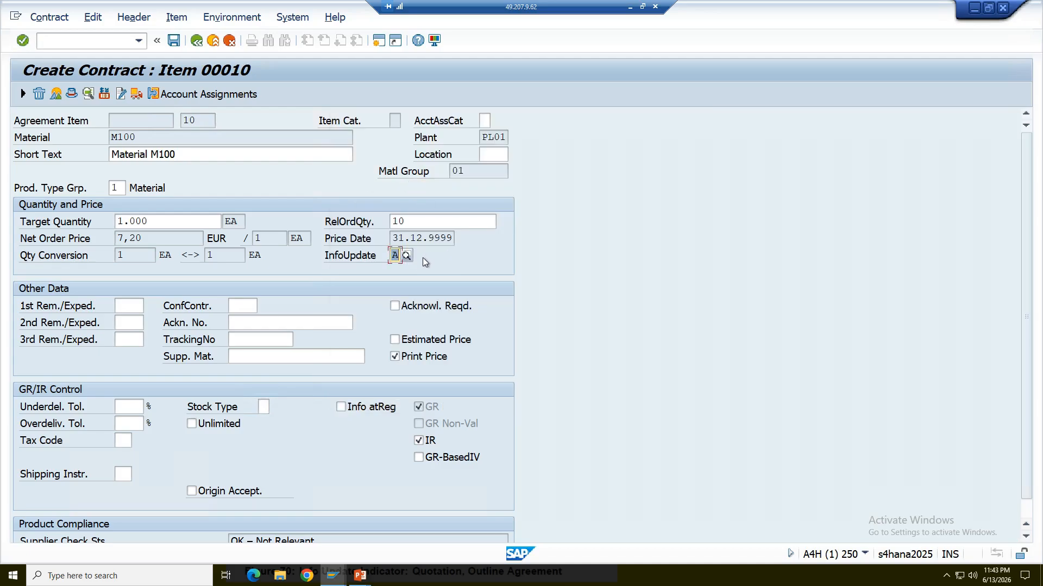
left_click(394, 255)
left_click(111, 41)
Open a new SAP session and display the SAP Reference IMG from Customizing: Execute Project.
mouse_move(330, 578)
left_click(372, 530)
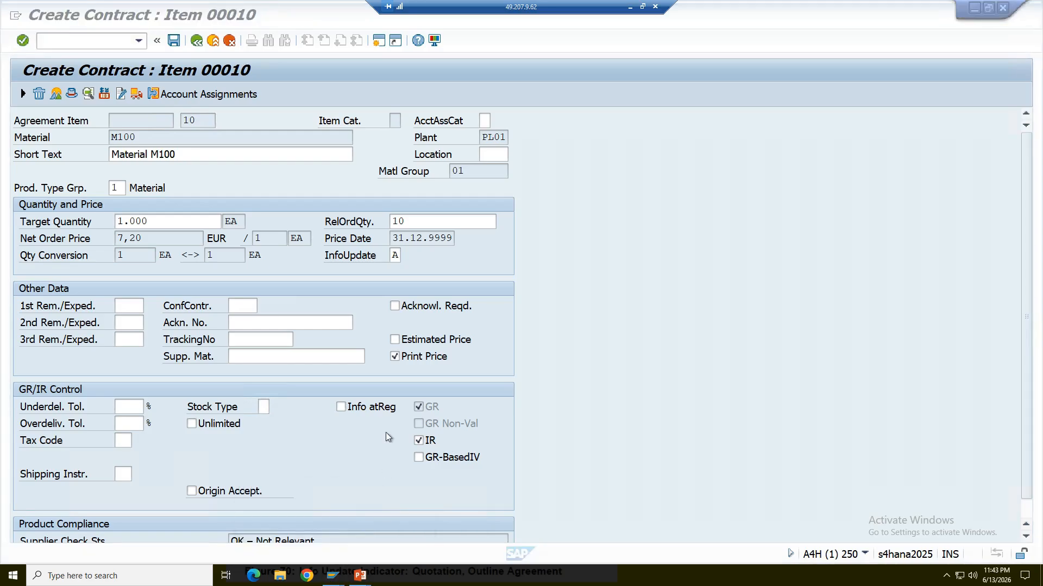
left_click(379, 41)
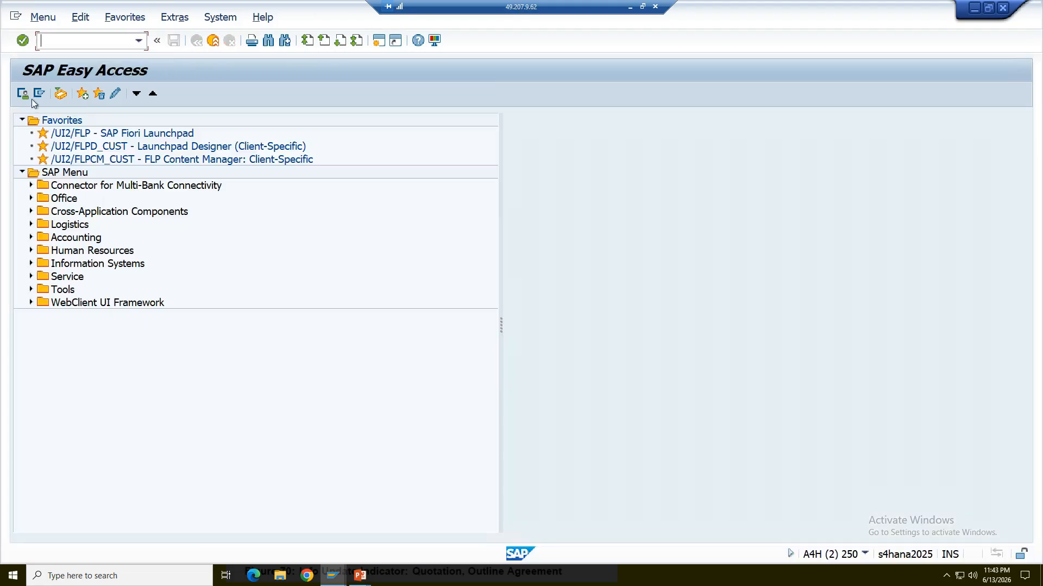
left_click(22, 120)
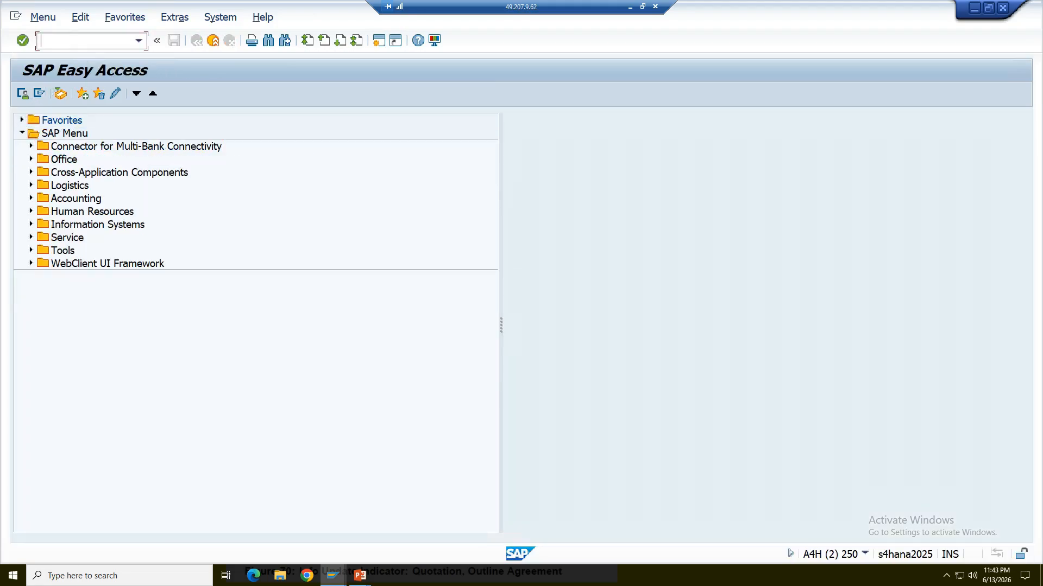
type("spro")
key("Return")
left_click(91, 96)
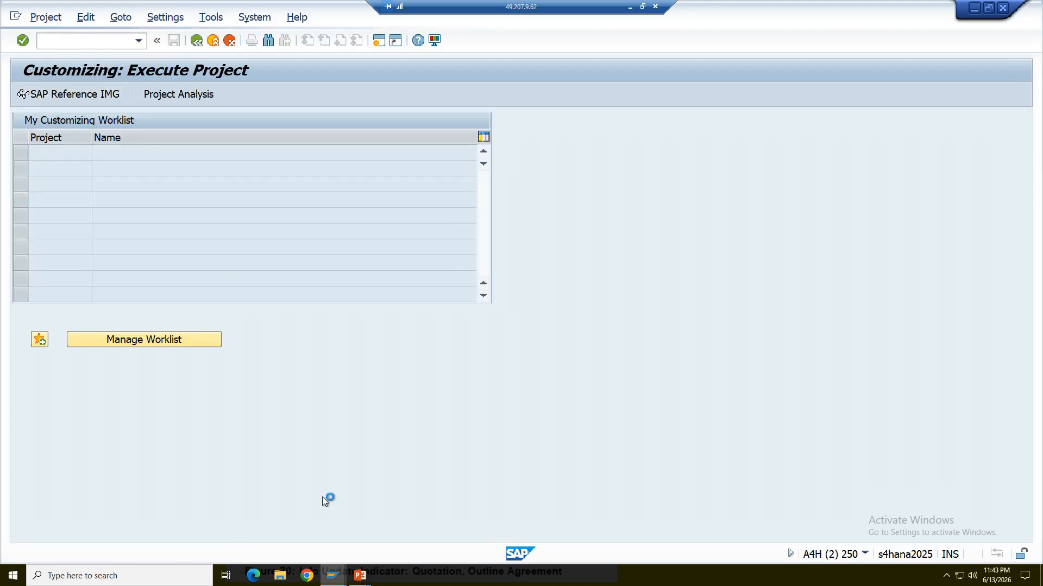
Switch to the PowerPoint slide show and find the Customizing Control slide to read the path for condition control at plant level.
mouse_move(353, 578)
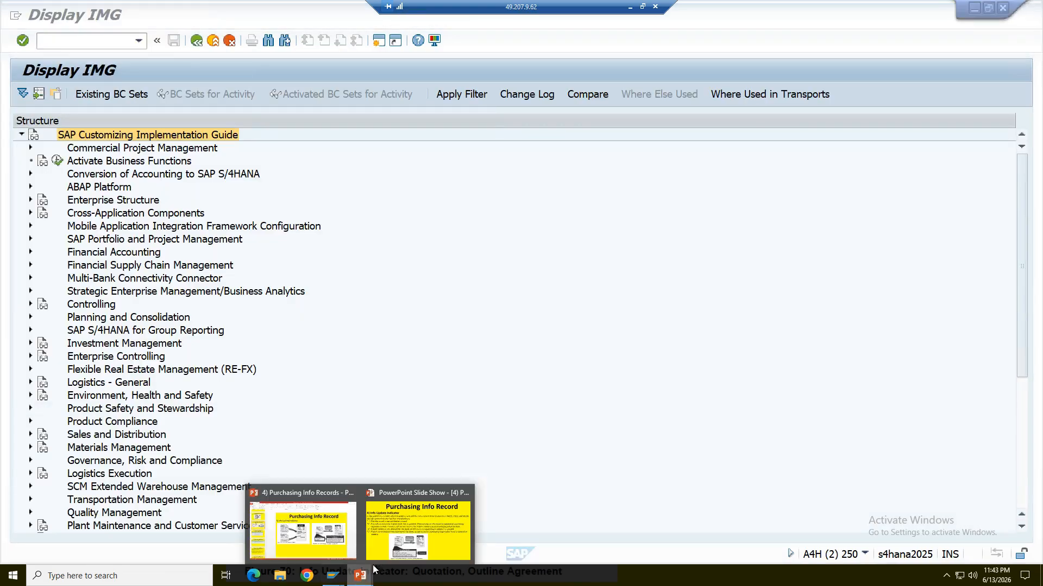
left_click(399, 548)
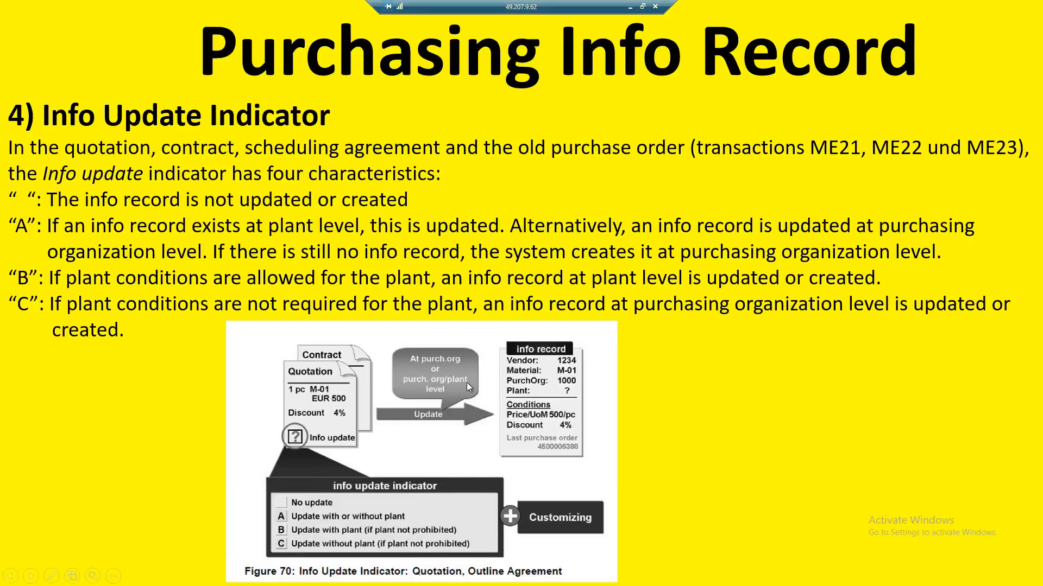
left_click(73, 230)
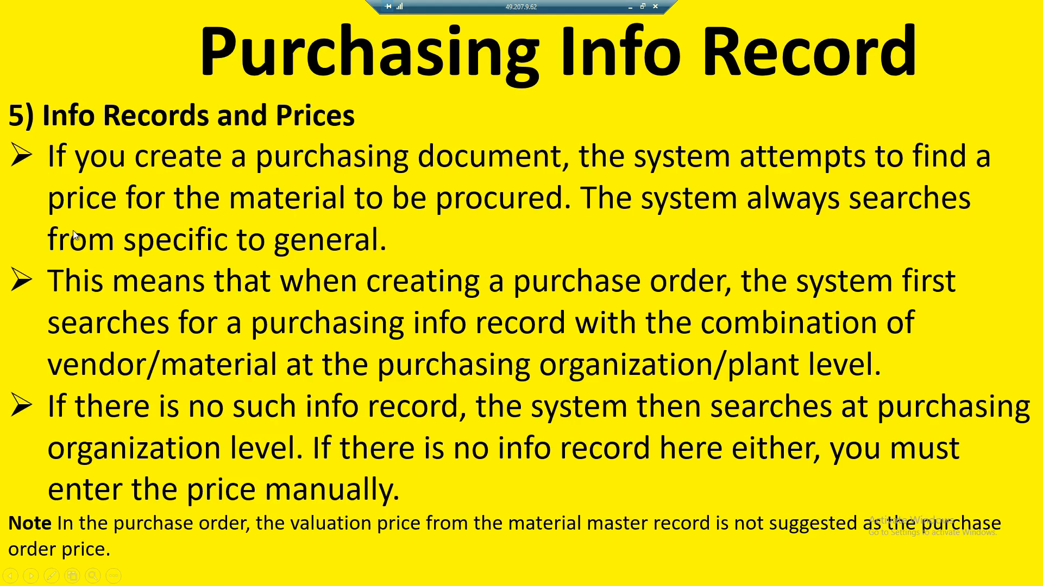
left_click(73, 232)
left_click(73, 232)
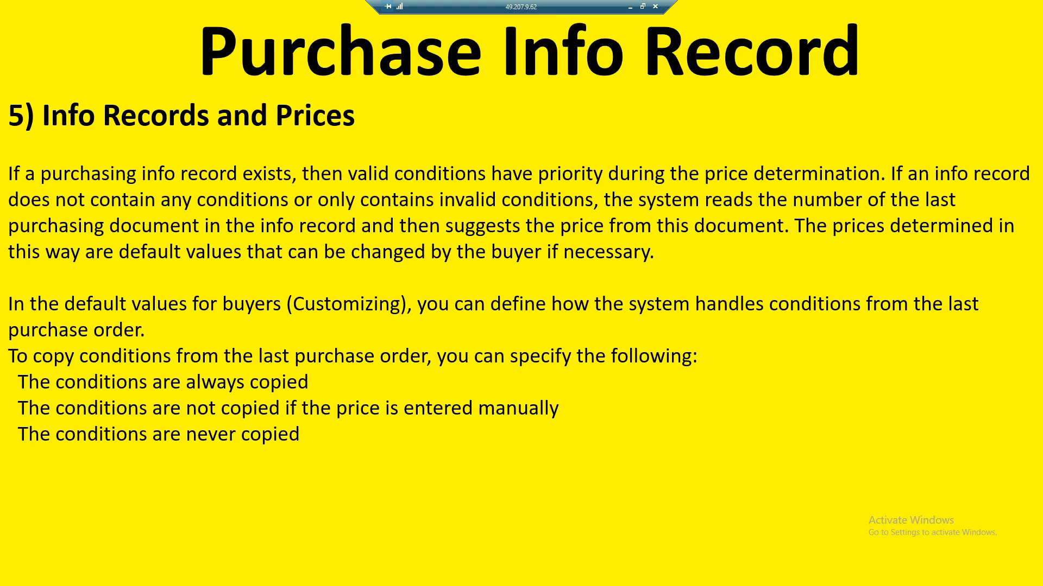
key("Left")
key("Left")
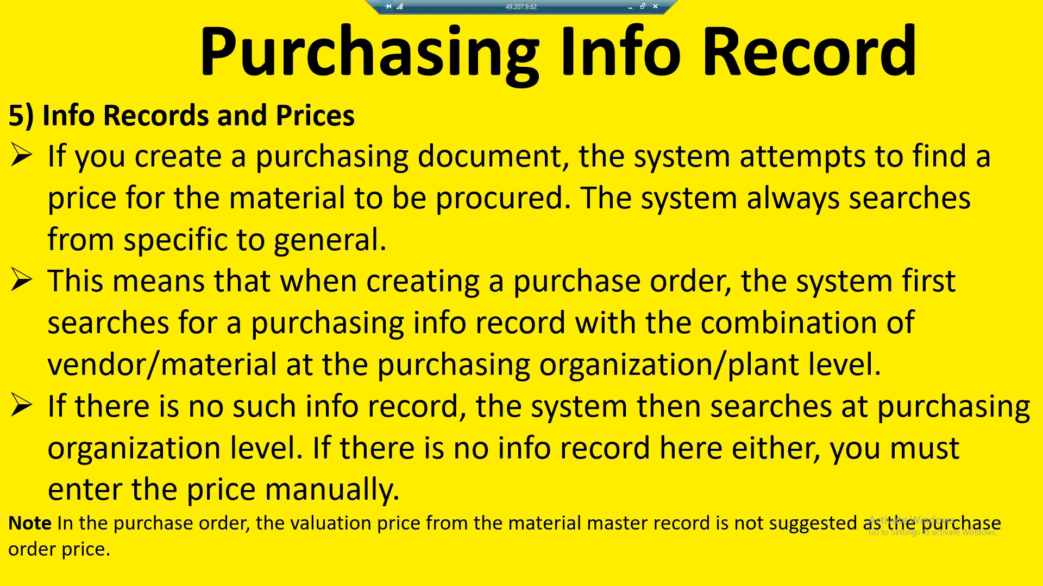
key("Left")
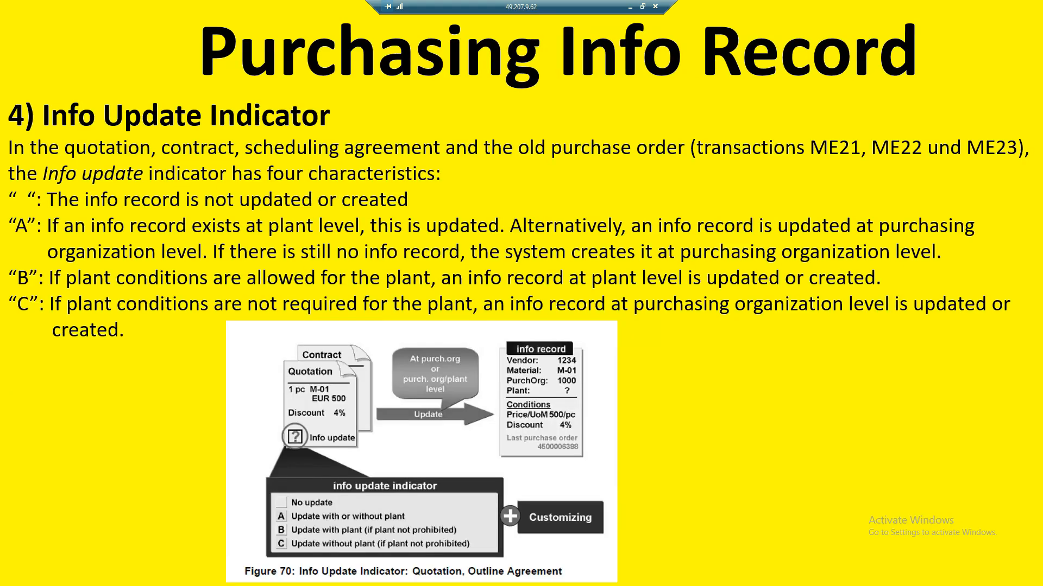
key("Right")
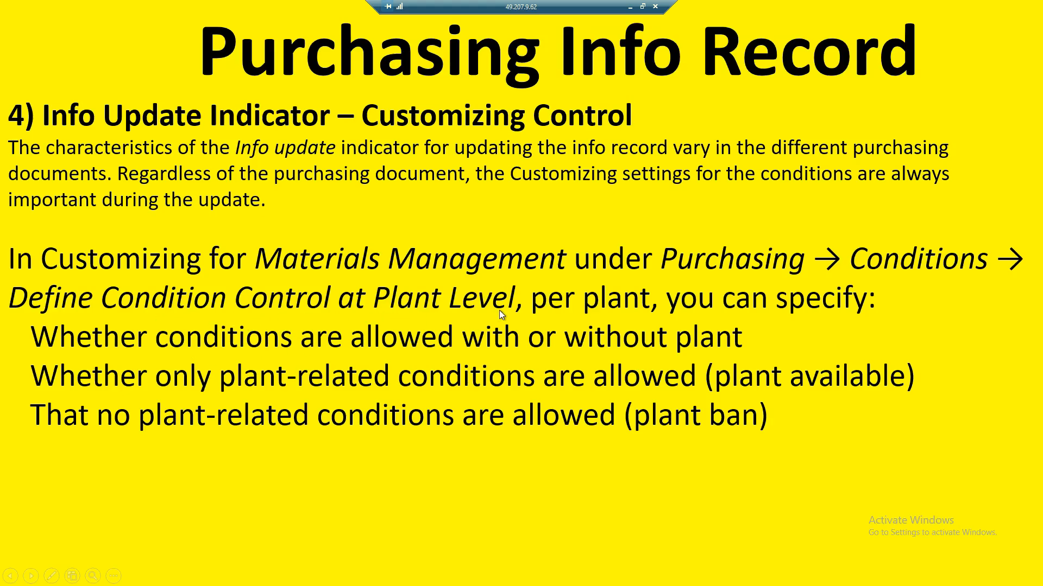
Return to the SAP IMG and open Define Condition Control at Plant Level under Materials Management, Purchasing, Conditions.
key("alt+Tab")
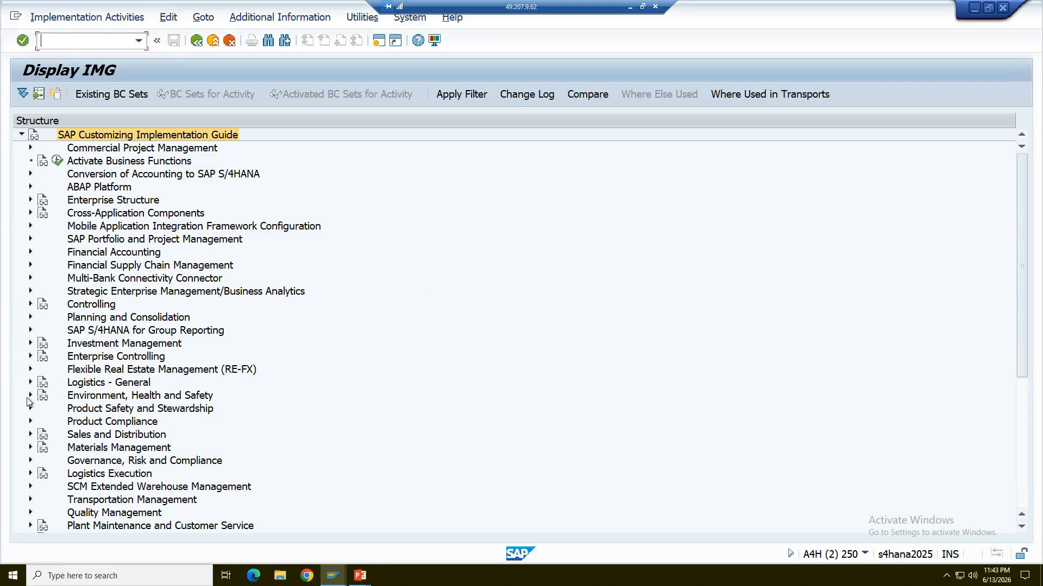
left_click(31, 448)
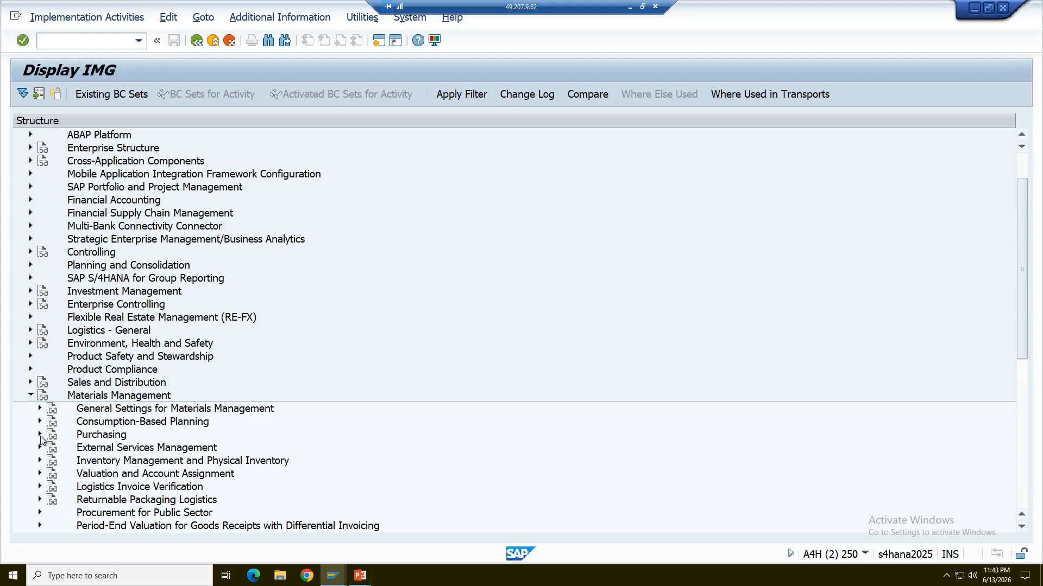
left_click(40, 435)
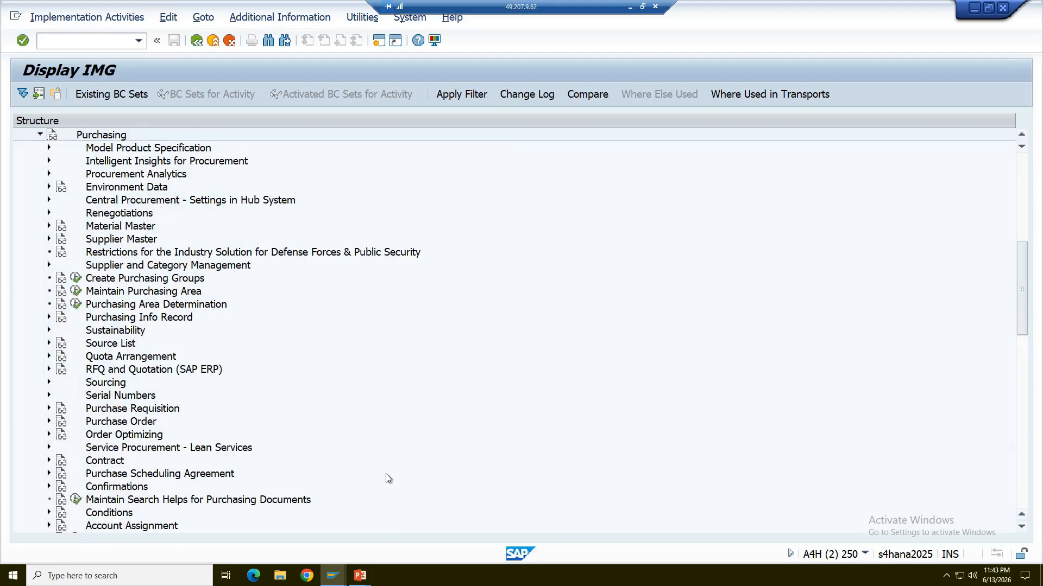
left_click(49, 513)
left_click_drag(1023, 255, 1024, 304)
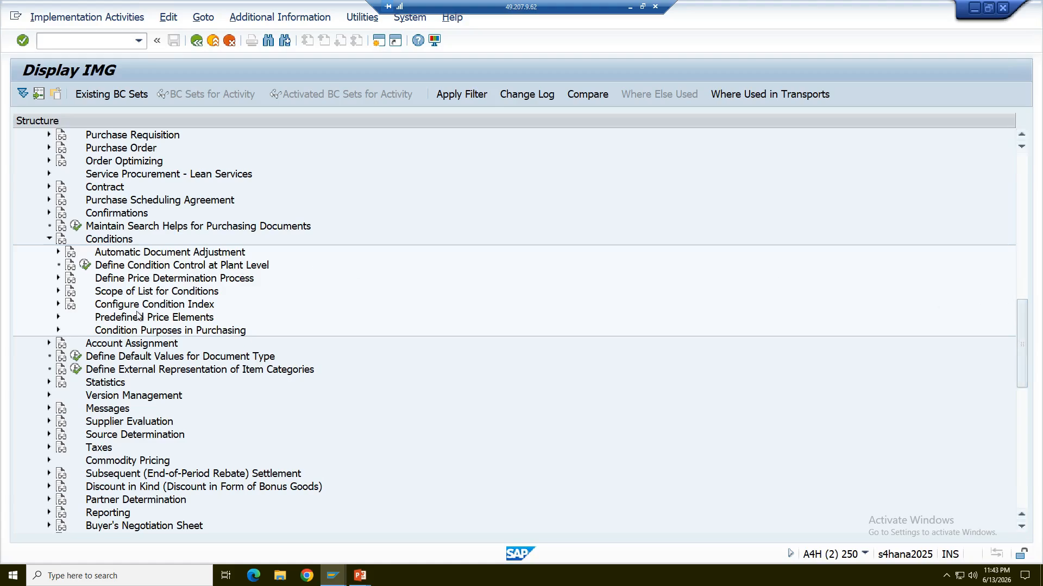
left_click(85, 265)
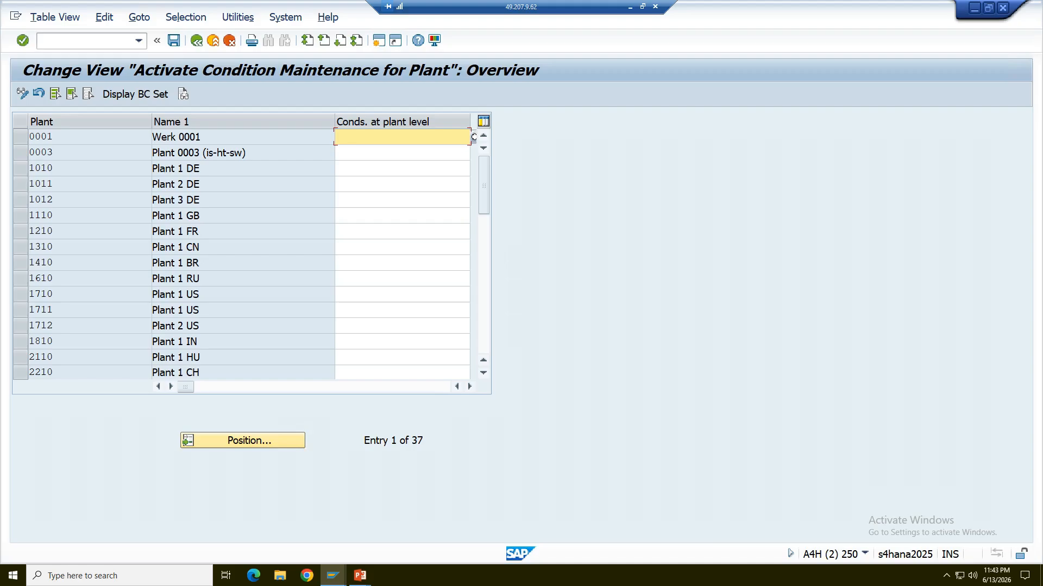
Locate plant PL01 and display the possible values for its Conds. at plant level indicator, with the descriptions fully readable.
left_click(485, 338)
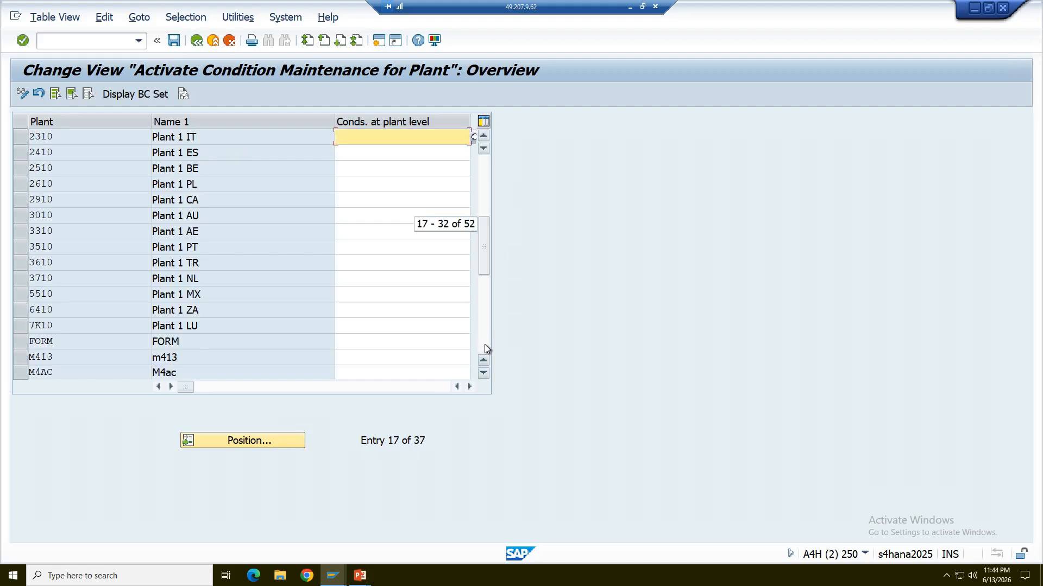
left_click(485, 345)
left_click(484, 344)
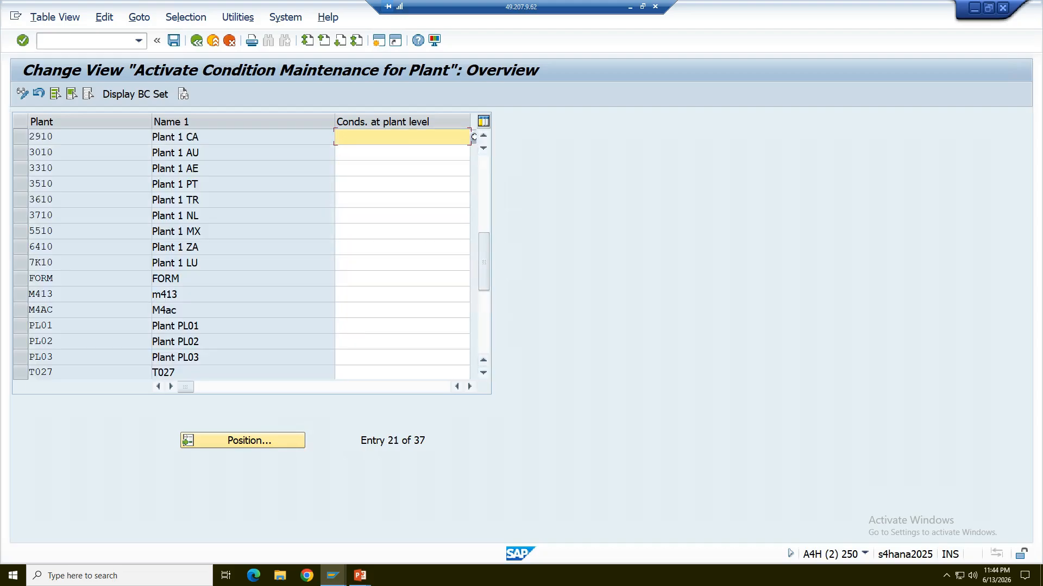
left_click(402, 326)
left_click_drag(333, 122, 263, 121)
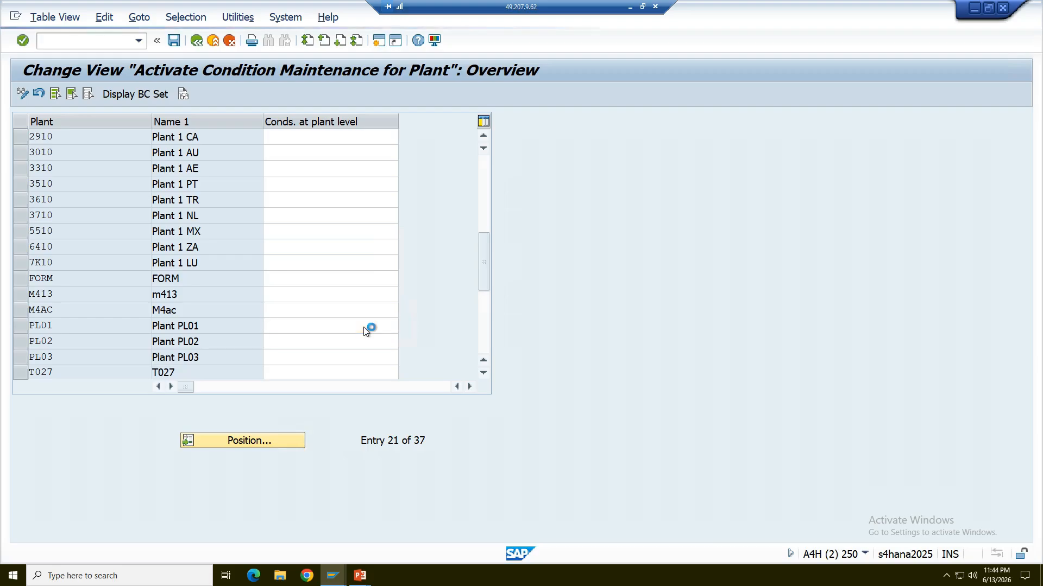
key("F4")
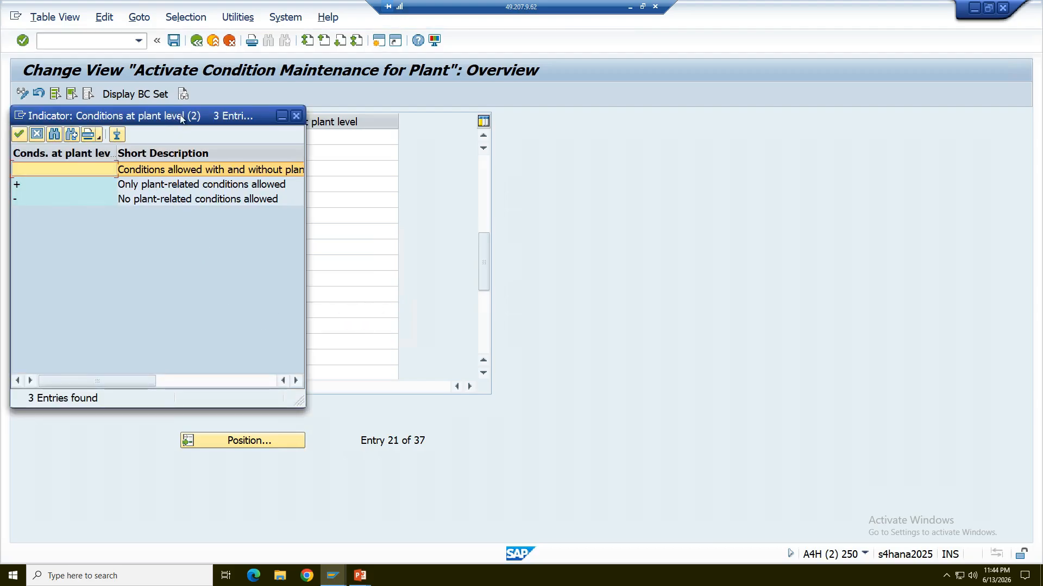
left_click_drag(179, 115, 628, 165)
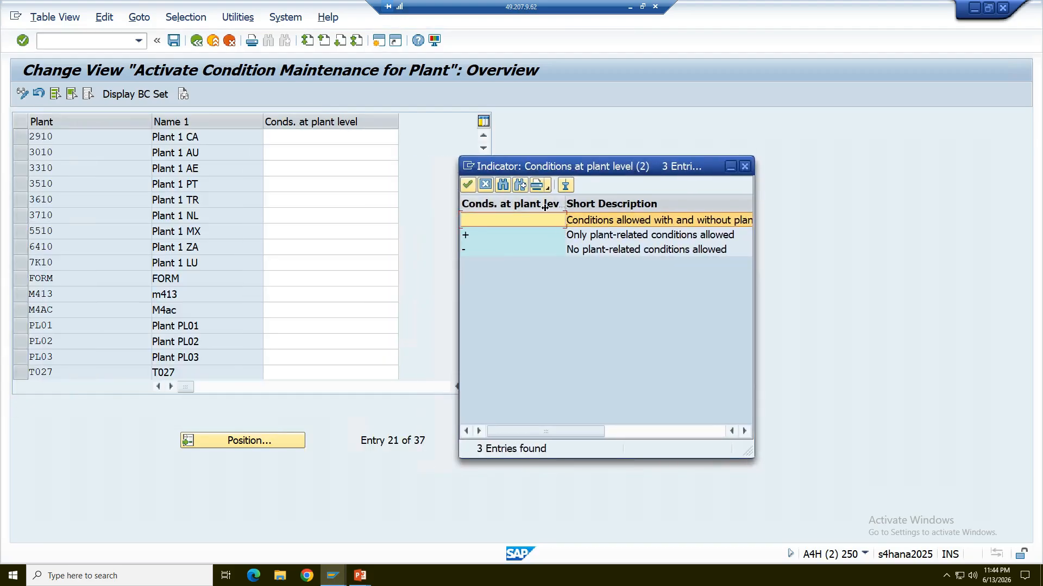
left_click_drag(565, 205, 513, 205)
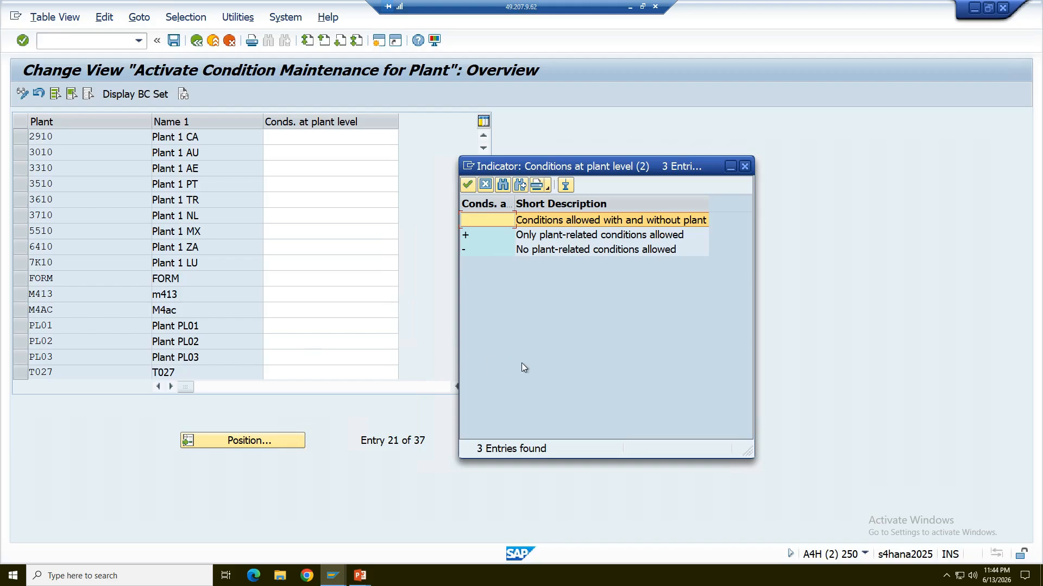
Review the possible InfoUpdate values in contract item 10, close the list without choosing, and return to the plant-level conditions view.
mouse_move(333, 575)
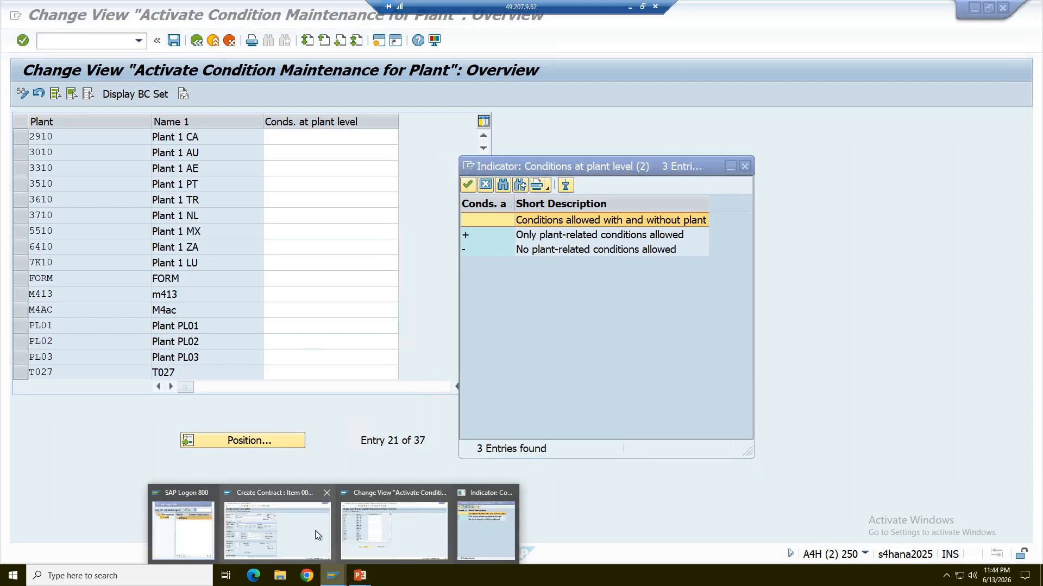
left_click(315, 530)
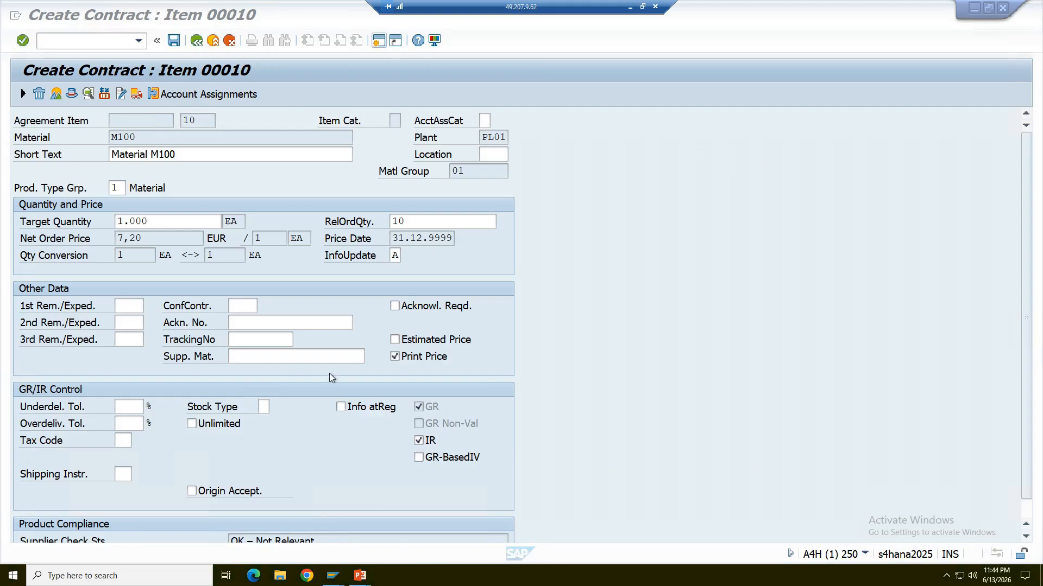
left_click(408, 261)
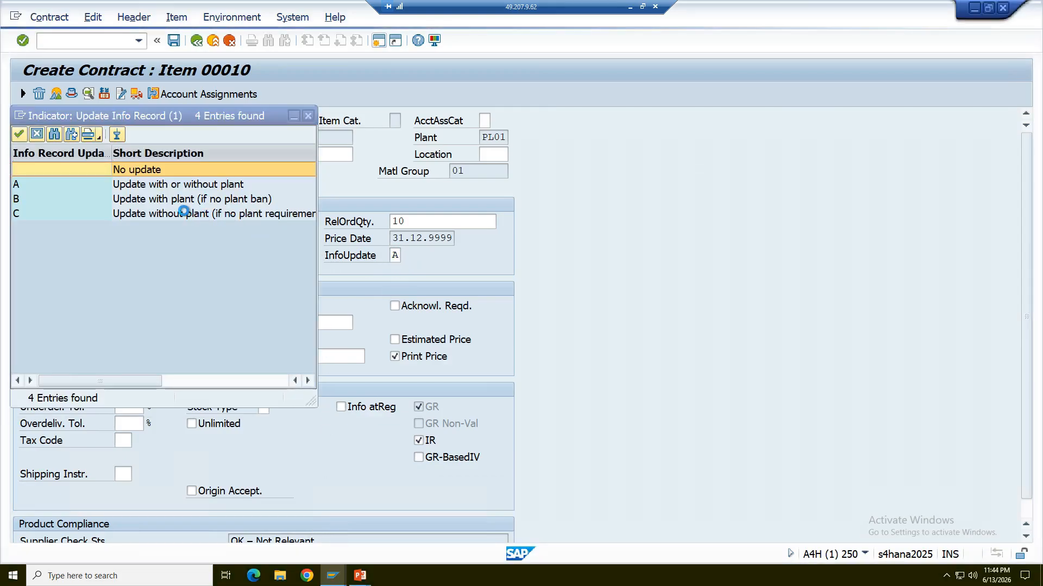
left_click(307, 116)
key("alt+Tab")
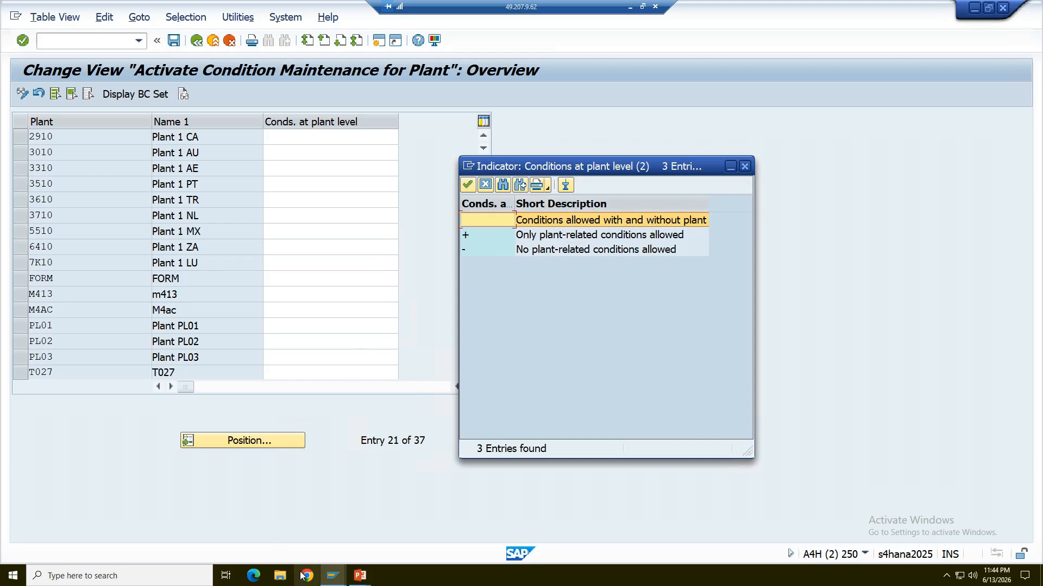
Switch to the PowerPoint slide show and advance to the slide on Info Update Indicator updates when a PIR exists.
left_click(331, 577)
left_click(315, 539)
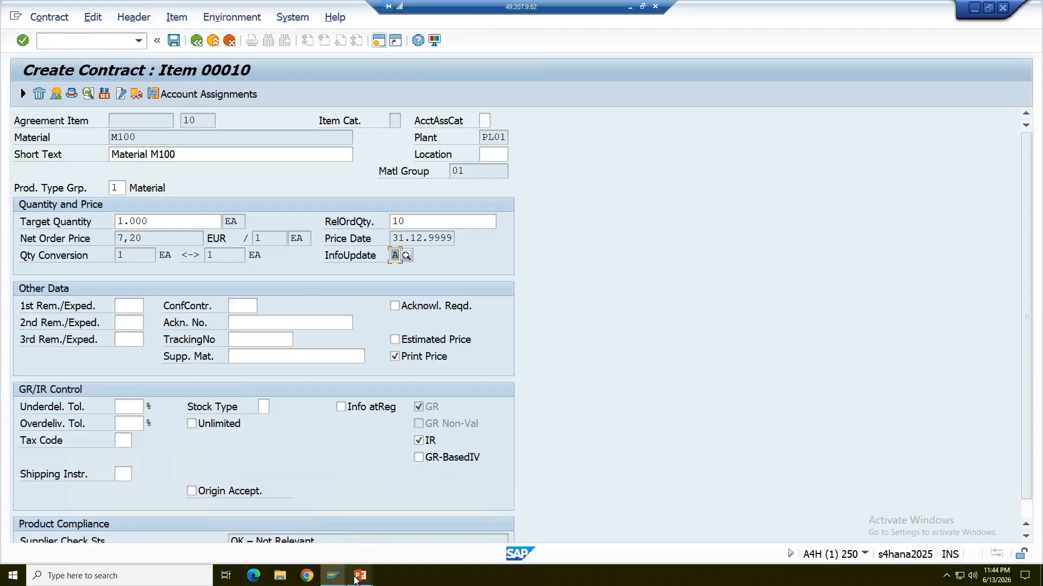
mouse_move(354, 580)
left_click(380, 532)
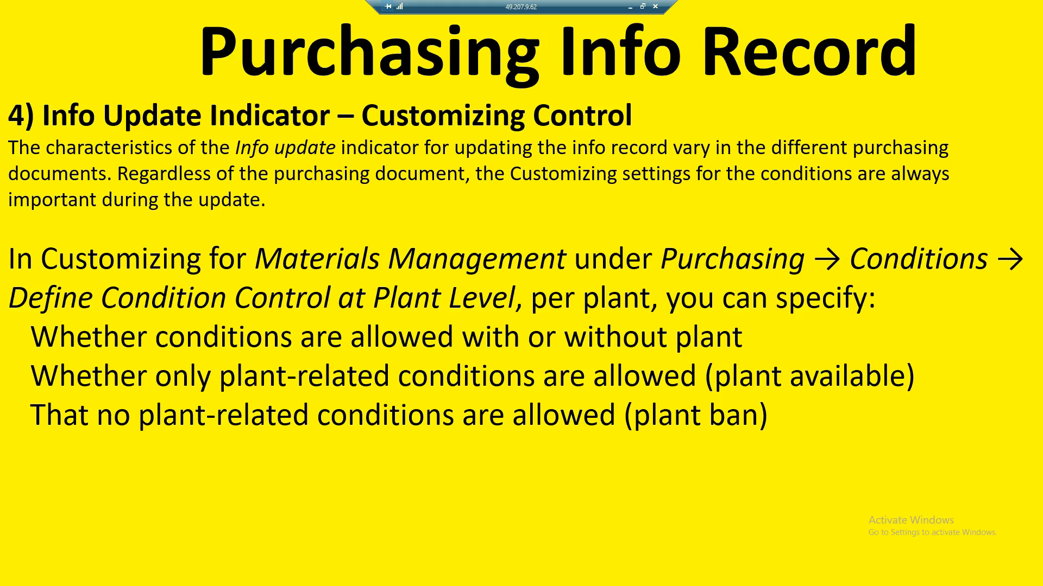
left_click(343, 301)
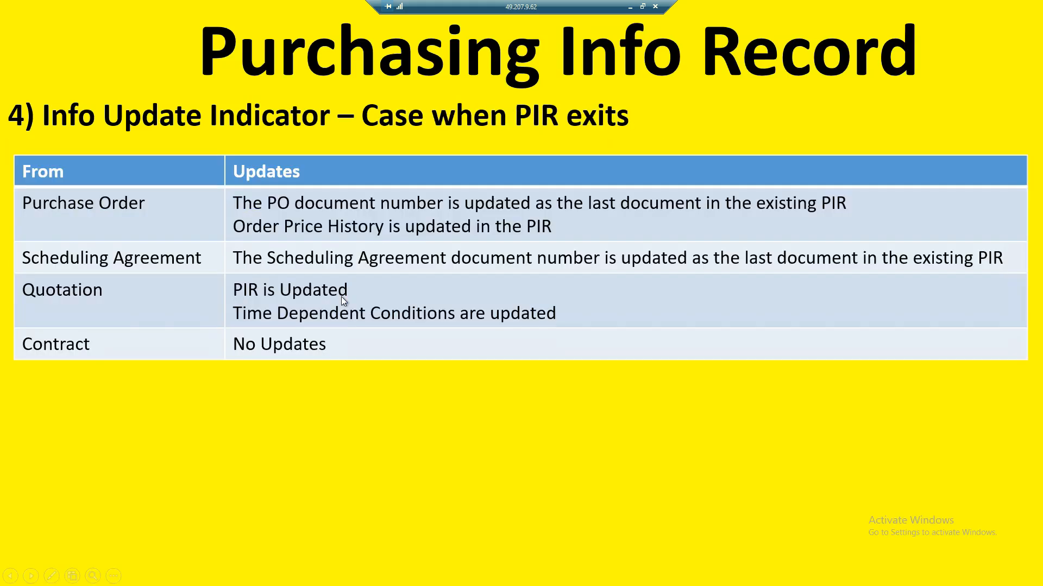
key("Left")
key("Right")
Switch back to SAP, close the plant-level conditions value list without choosing, and save the M100 contract from its item overview.
key("alt+Tab")
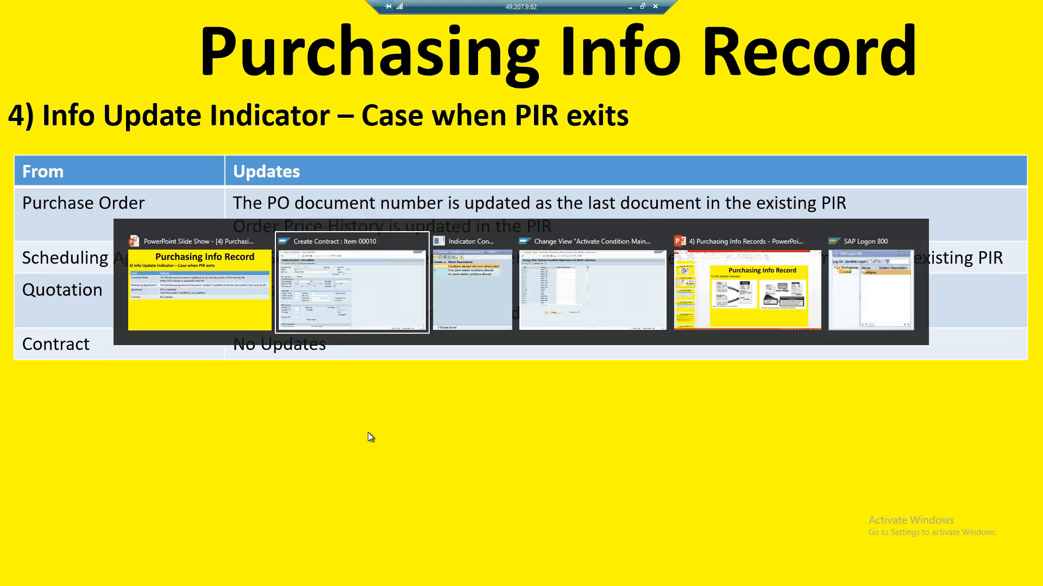
key("alt+Tab")
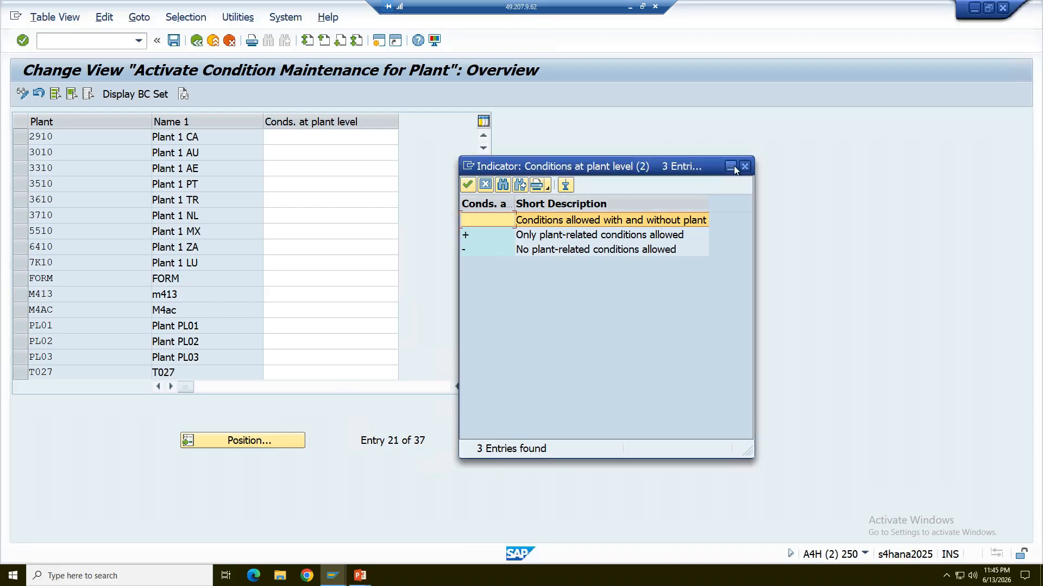
left_click(744, 166)
mouse_move(333, 576)
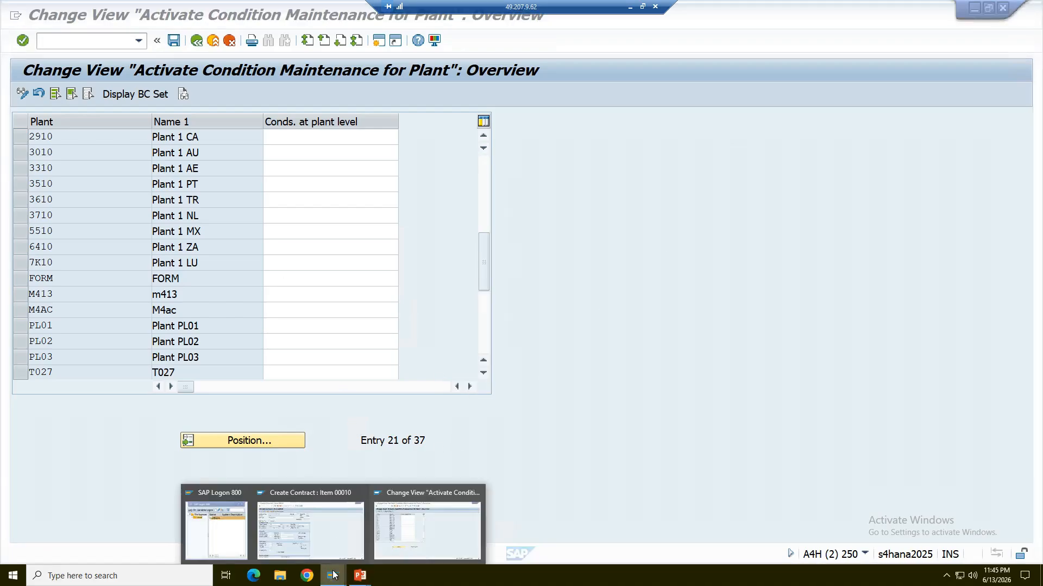
left_click(333, 533)
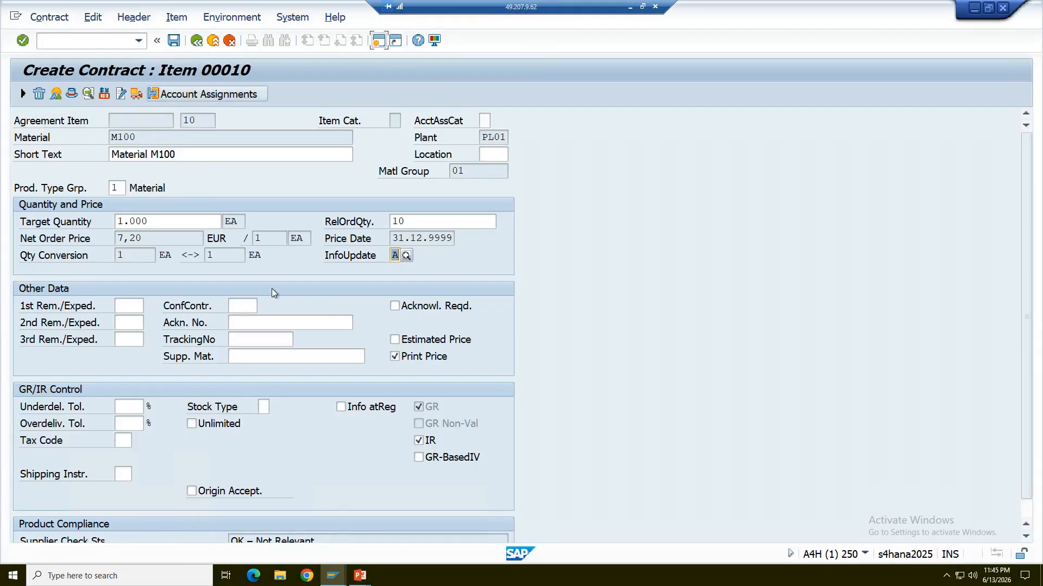
left_click(196, 40)
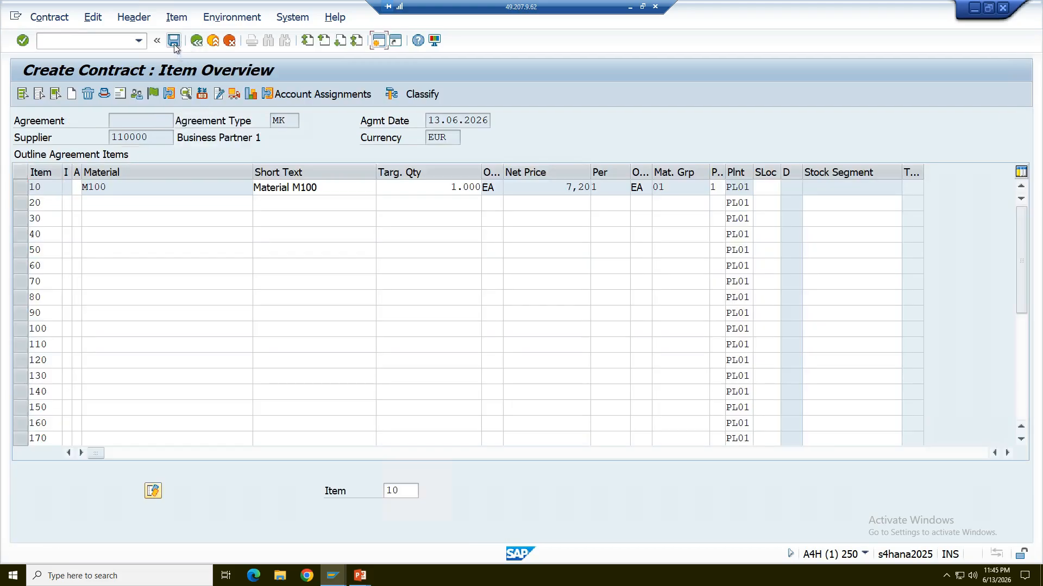
left_click(174, 41)
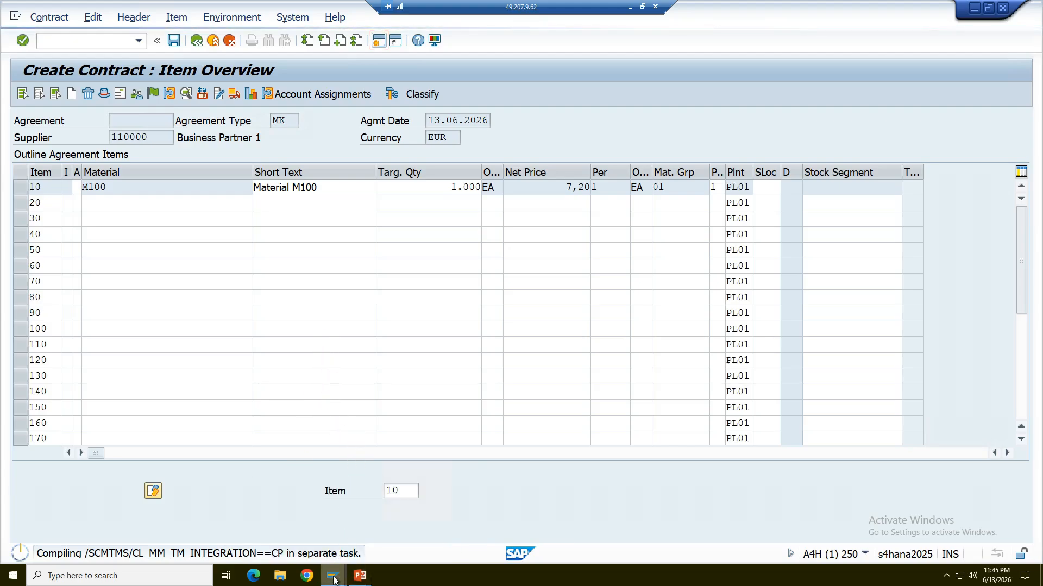
mouse_move(333, 581)
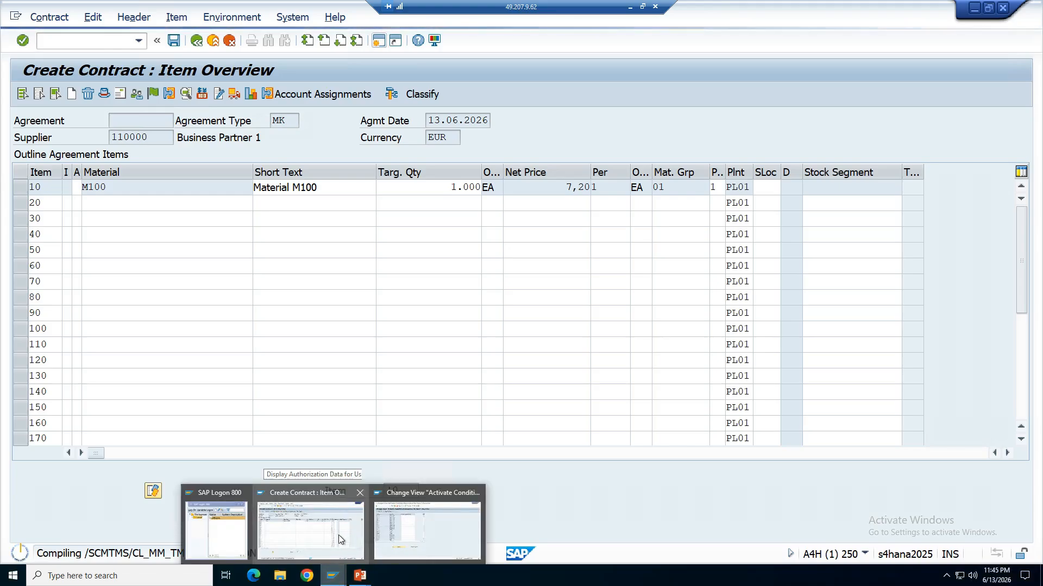
left_click(338, 536)
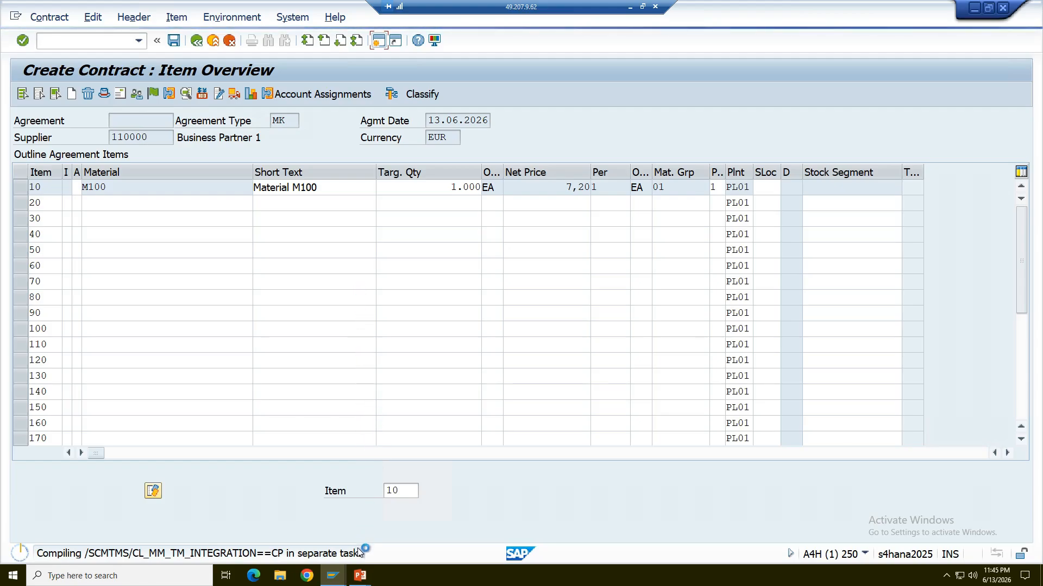
Switch to the PowerPoint slide show to review which updates each purchasing document makes to an existing PIR, and return to SAP.
left_click(358, 576)
left_click(393, 526)
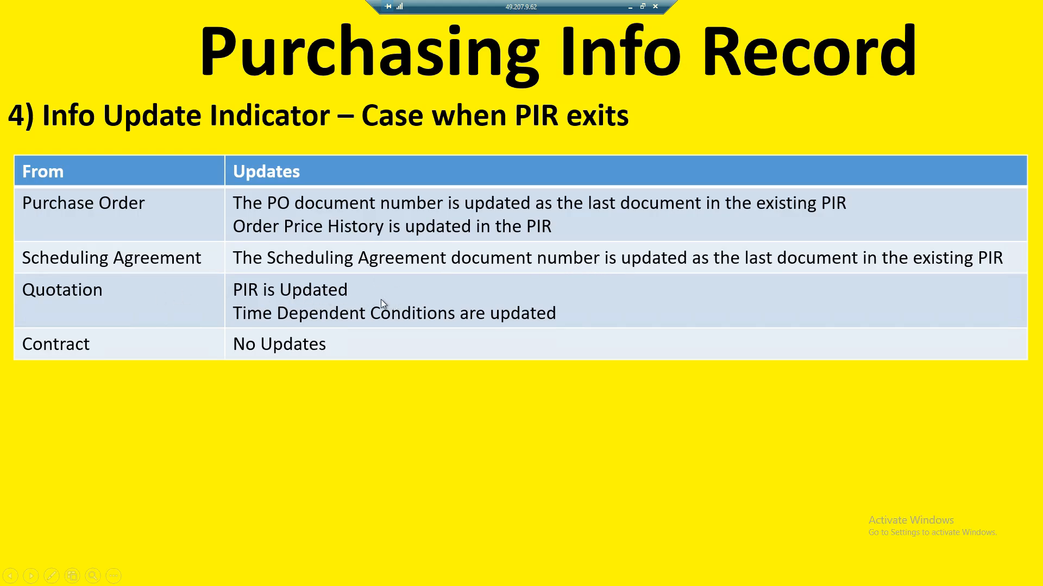
key("alt+Tab")
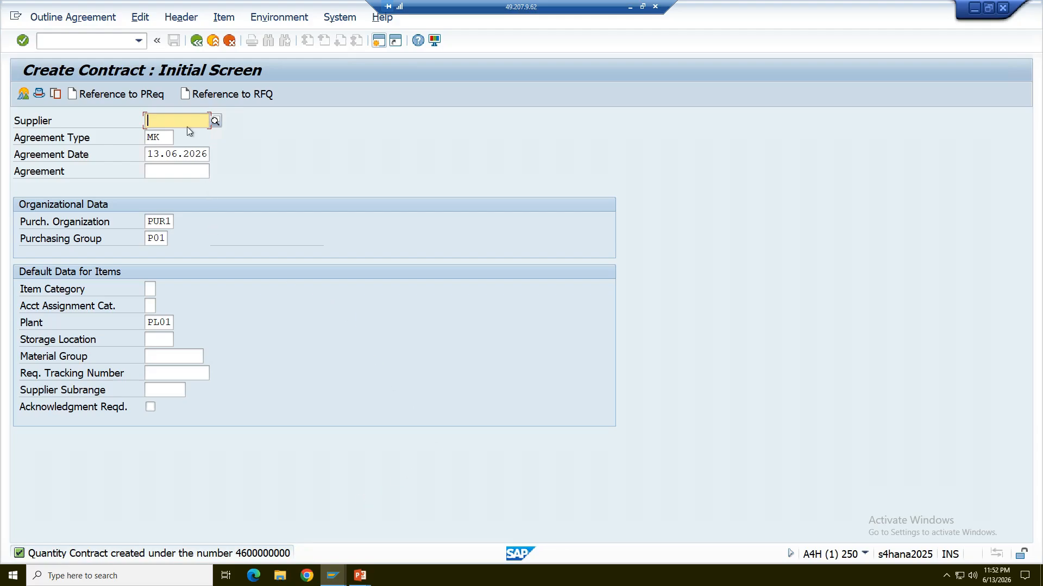
Leave contract creation and open the M100 info record for plant PL01 with ME12 - Change under Master Data, Info Record.
left_click(196, 43)
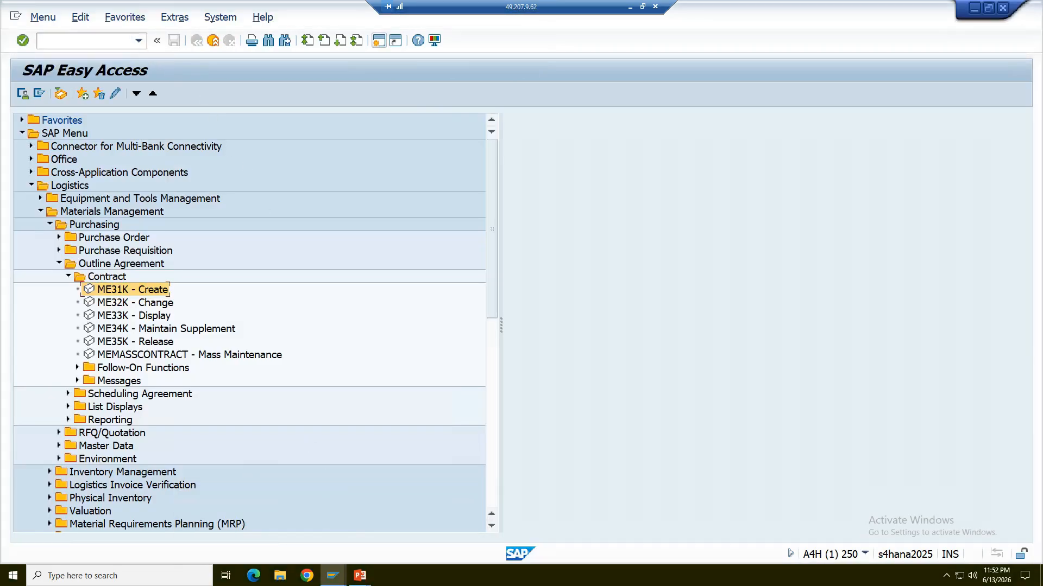
left_click(58, 263)
left_click(59, 290)
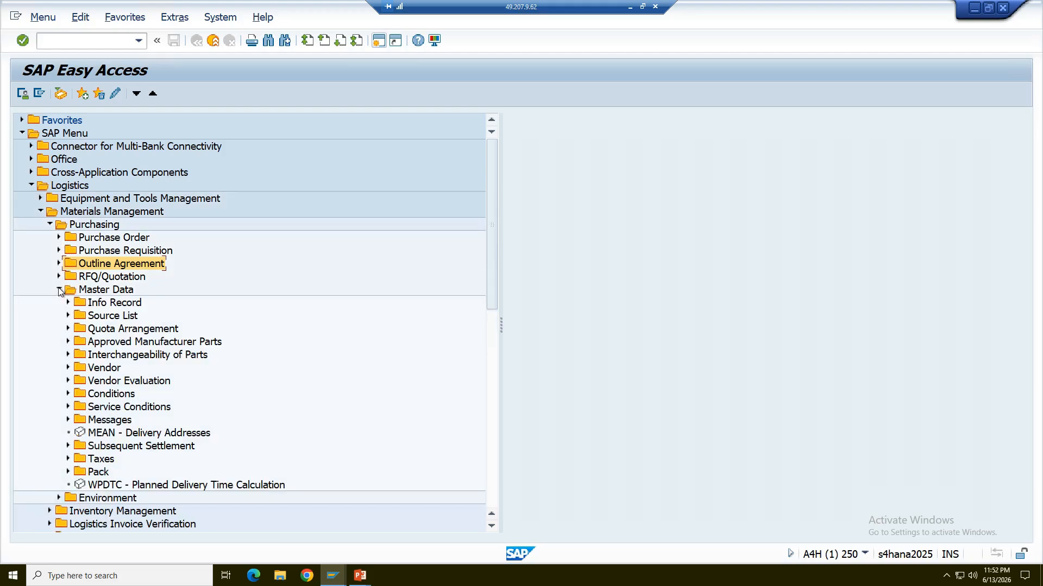
left_click(68, 302)
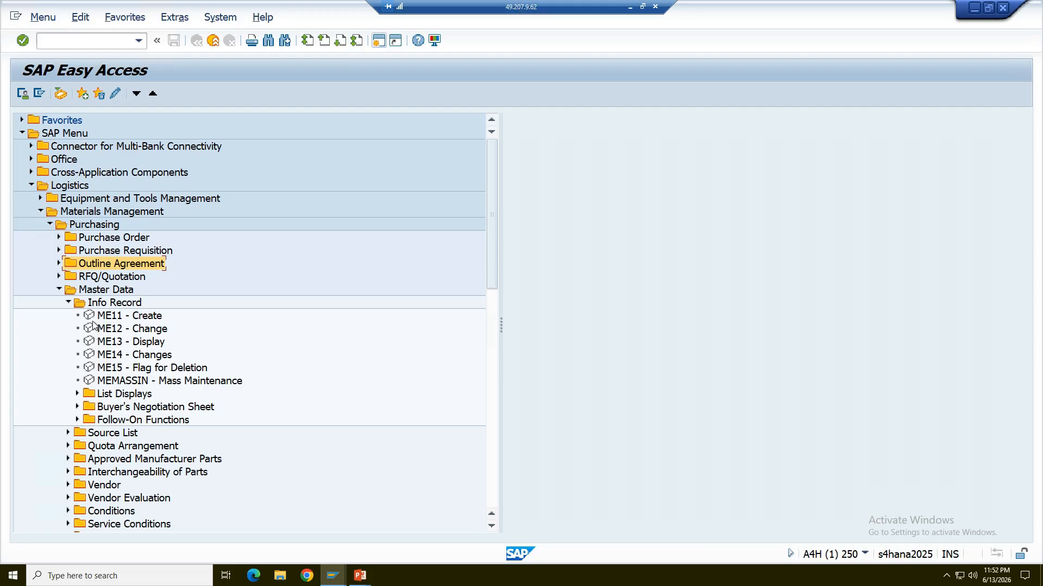
double_click(110, 329)
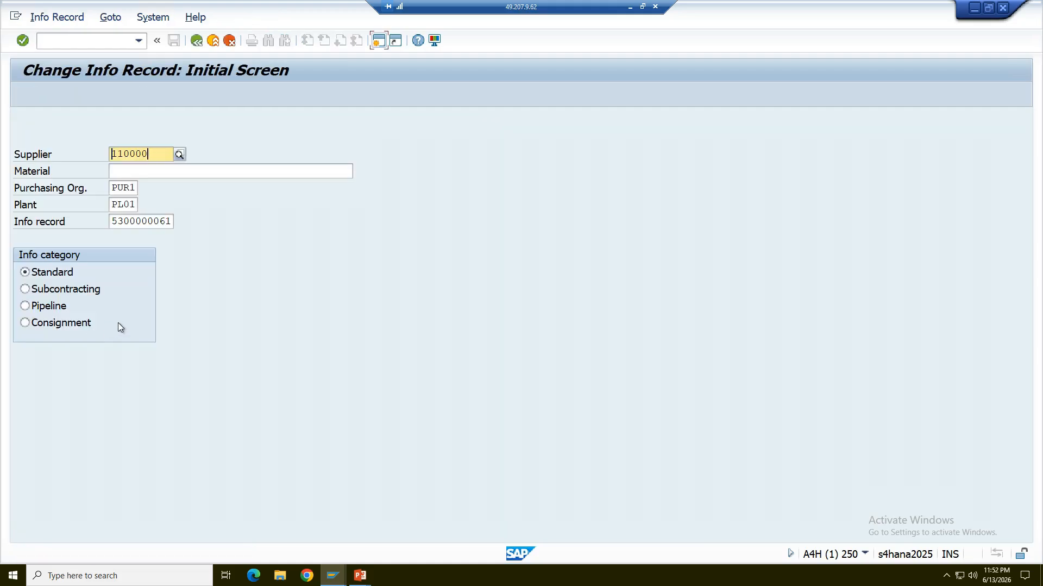
key("Return")
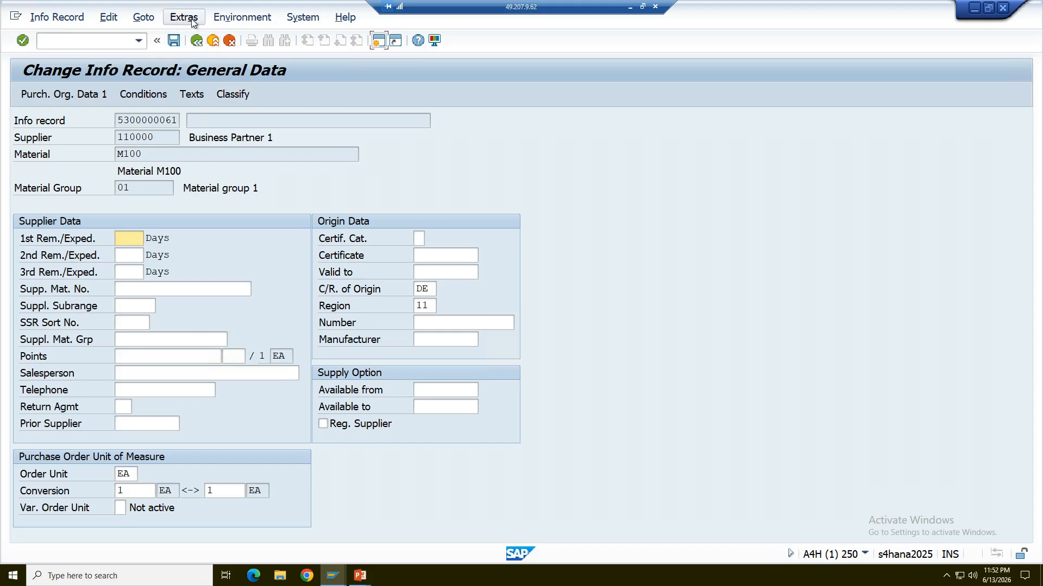
Open Purch. Org. Data 1 of the M100 info record, examine its order price history, and return to the record.
left_click(187, 18)
left_click(435, 118)
left_click(103, 98)
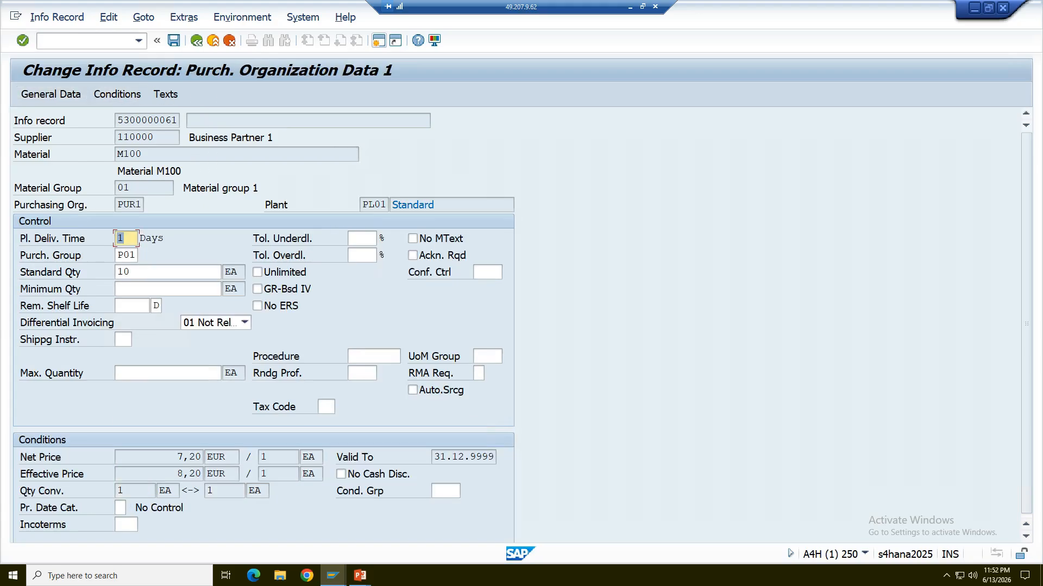
left_click(250, 17)
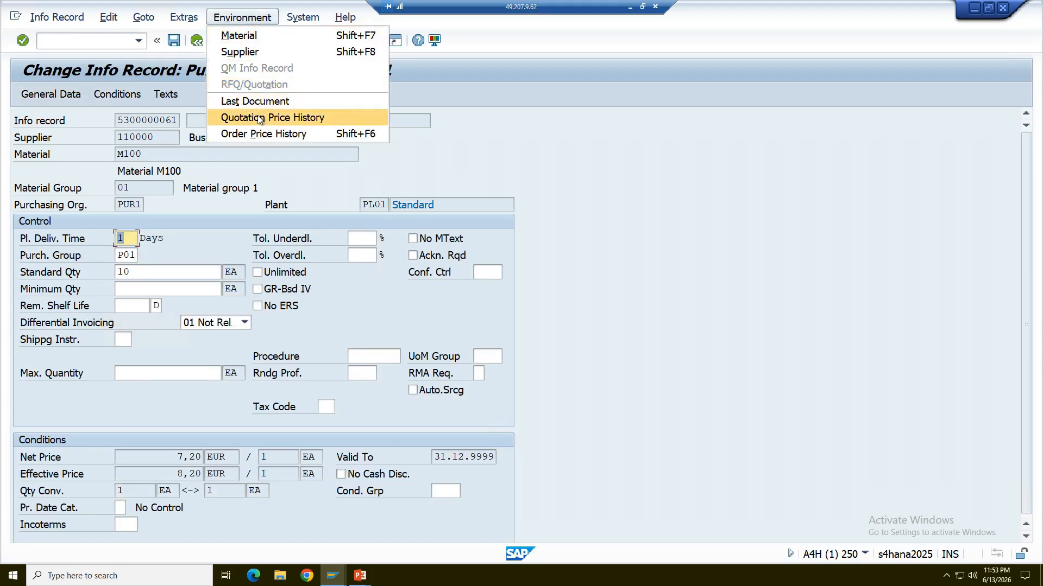
left_click(266, 133)
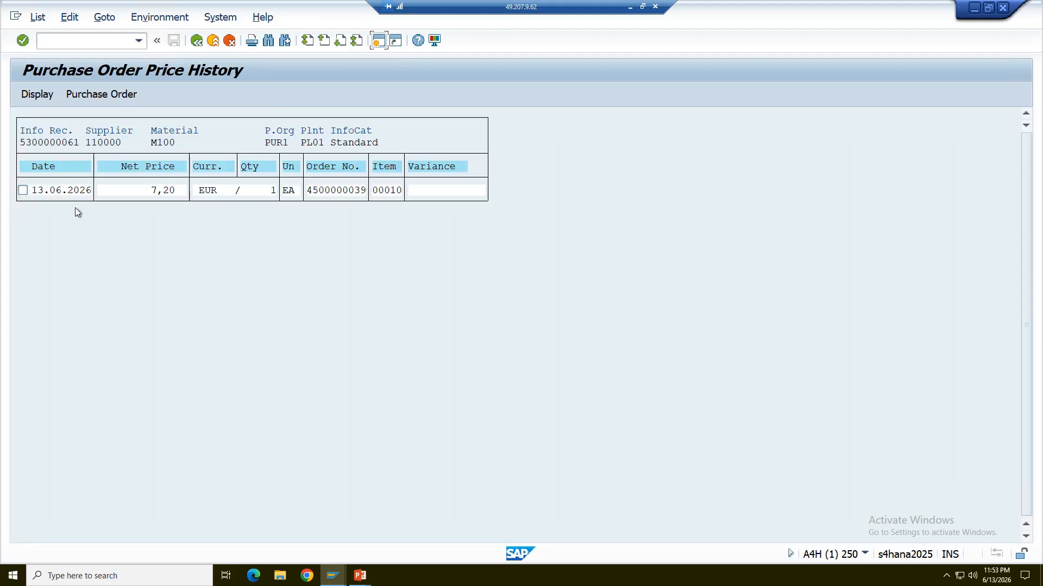
left_click(196, 40)
Display the last document linked to the M100 info record and return to Purch. Org. Data 1.
left_click(232, 20)
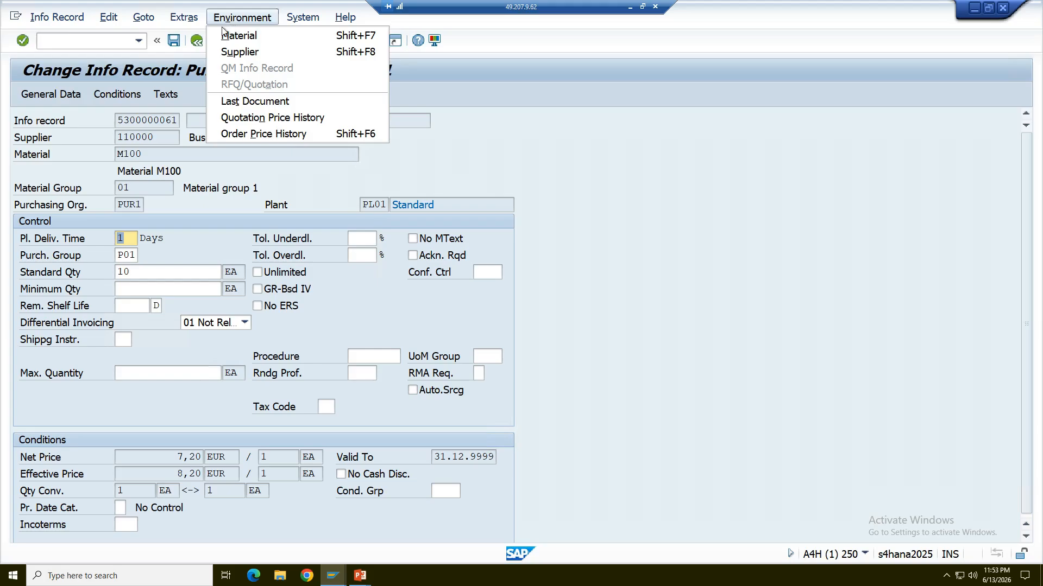
left_click(235, 103)
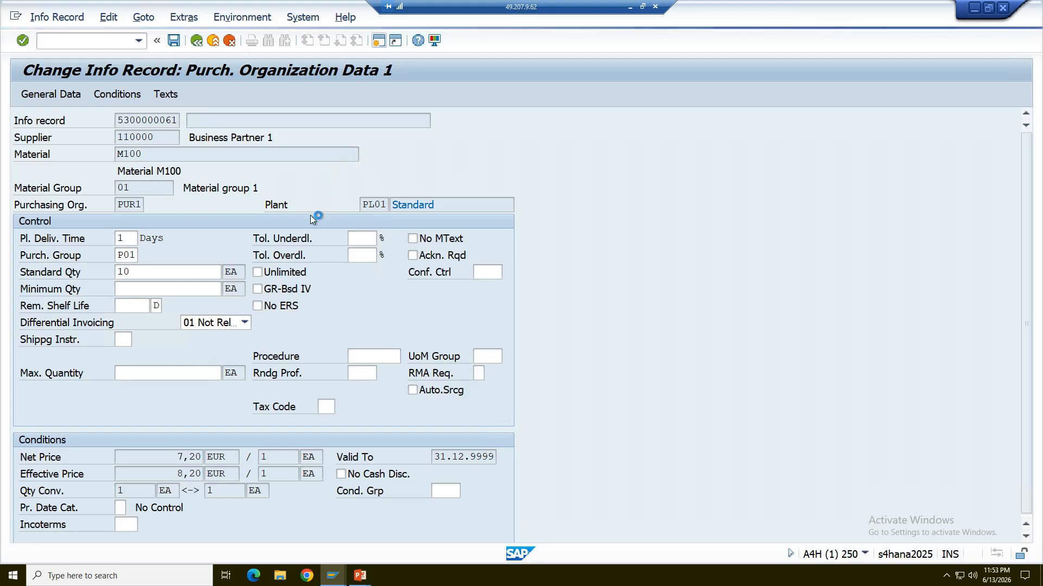
left_click(197, 43)
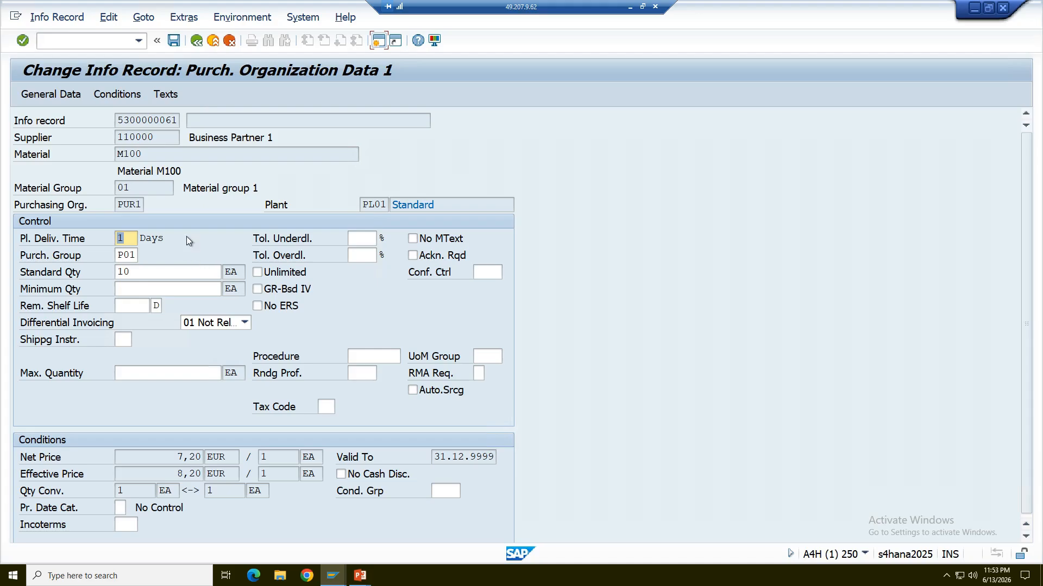
Recheck the order price history of the M100 info record and return to Purch. Org. Data 1.
left_click(174, 19)
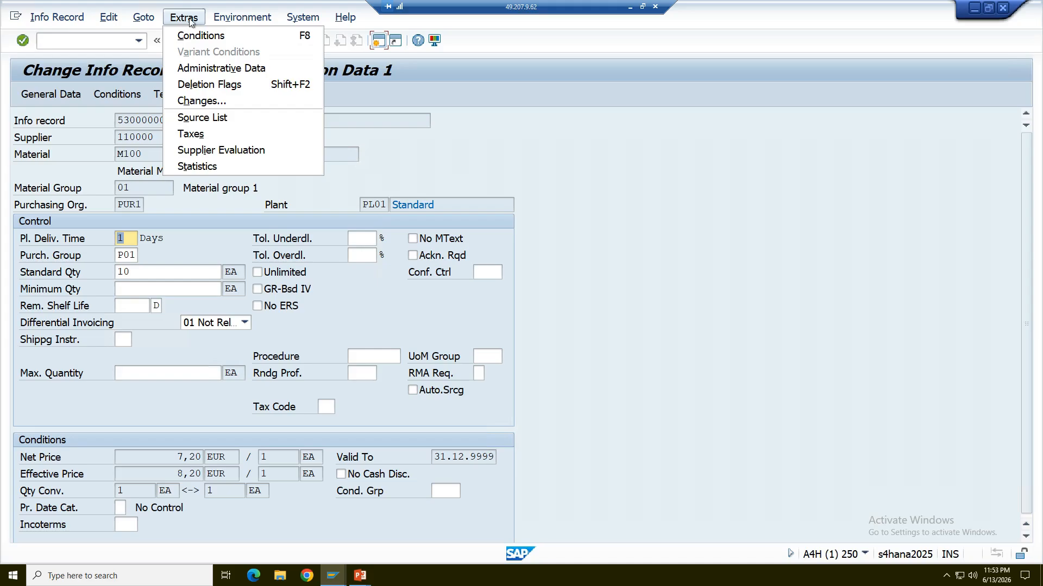
mouse_move(227, 20)
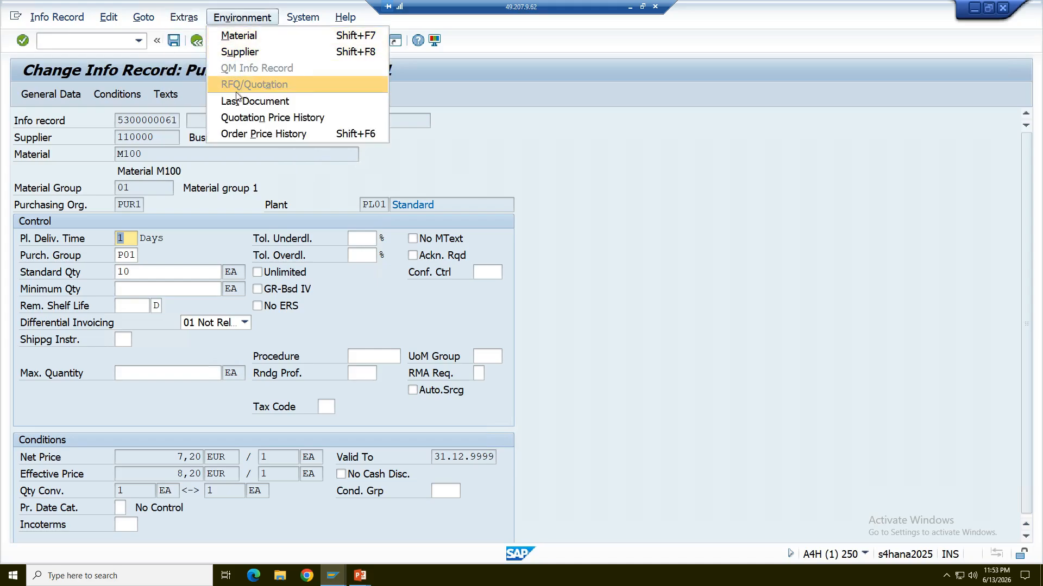
left_click(242, 133)
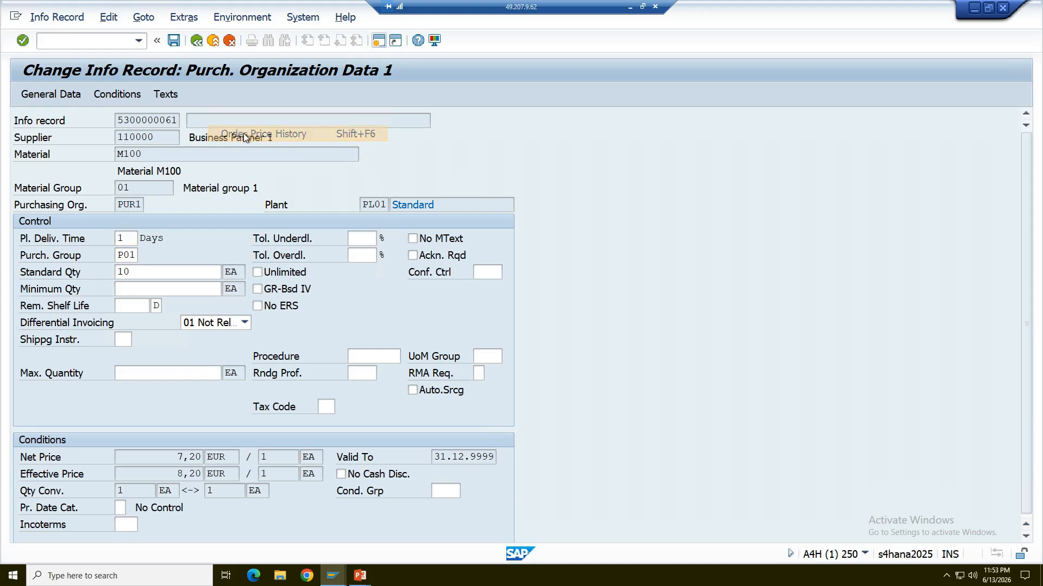
left_click(215, 44)
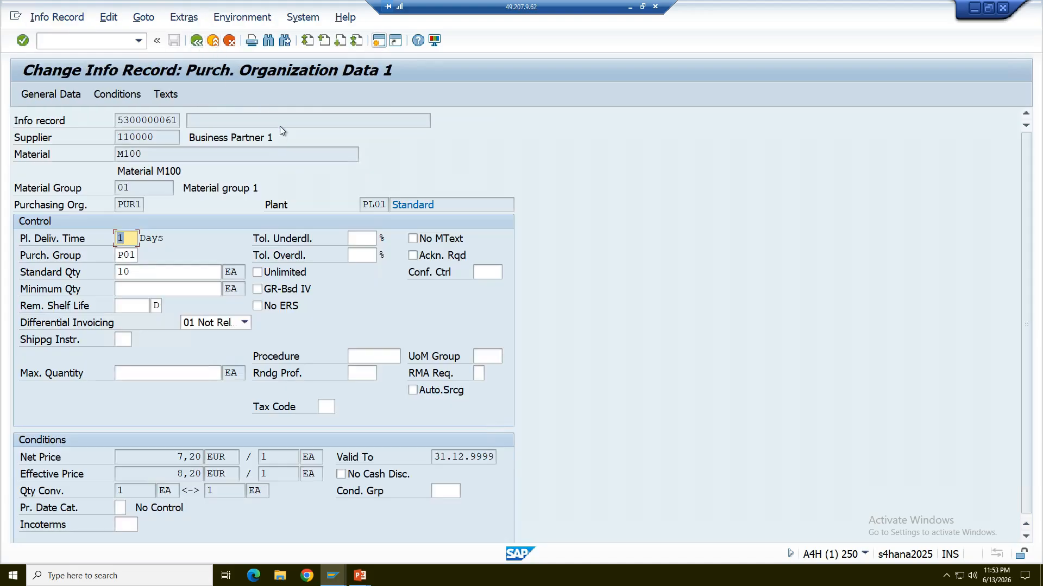
Open Purch. Org. Data 2 of the info record to check its referenced purchasing document and document date.
left_click(183, 18)
mouse_move(143, 17)
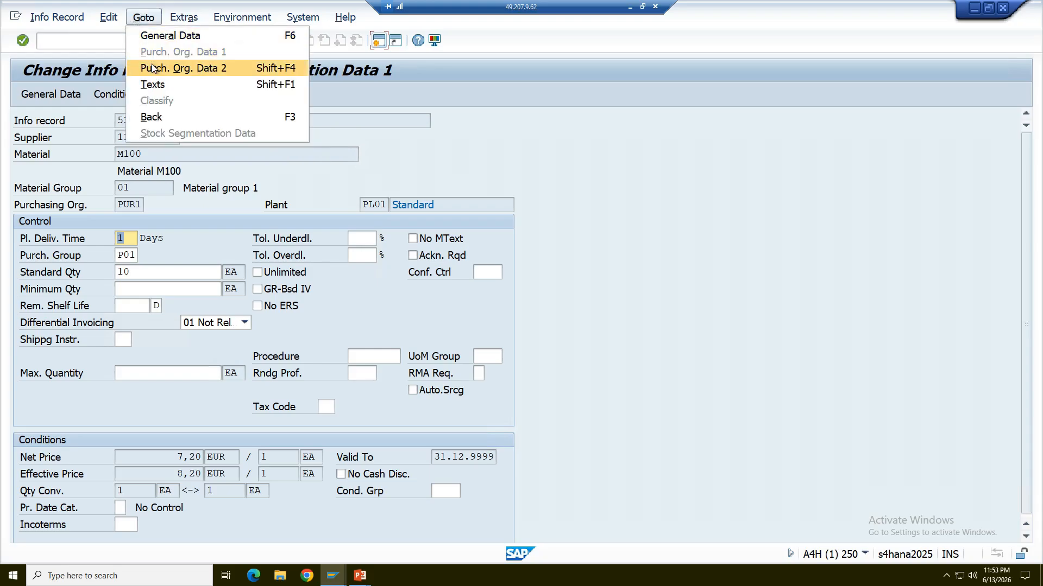
left_click(179, 68)
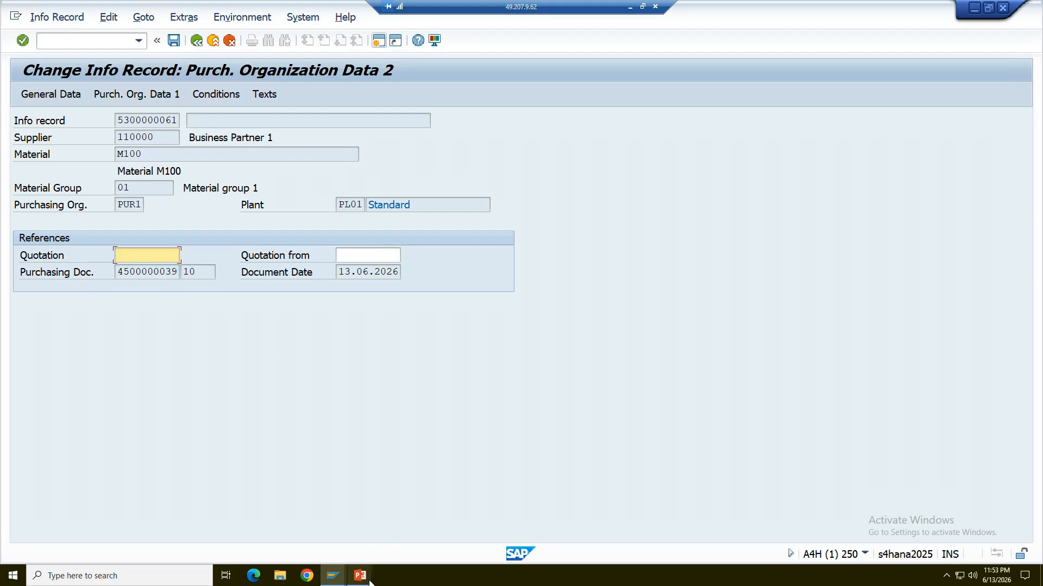
Switch to the PowerPoint slide show to compare the listed PIR updates for contracts and scheduling agreements, and return to SAP.
mouse_move(360, 575)
left_click(414, 544)
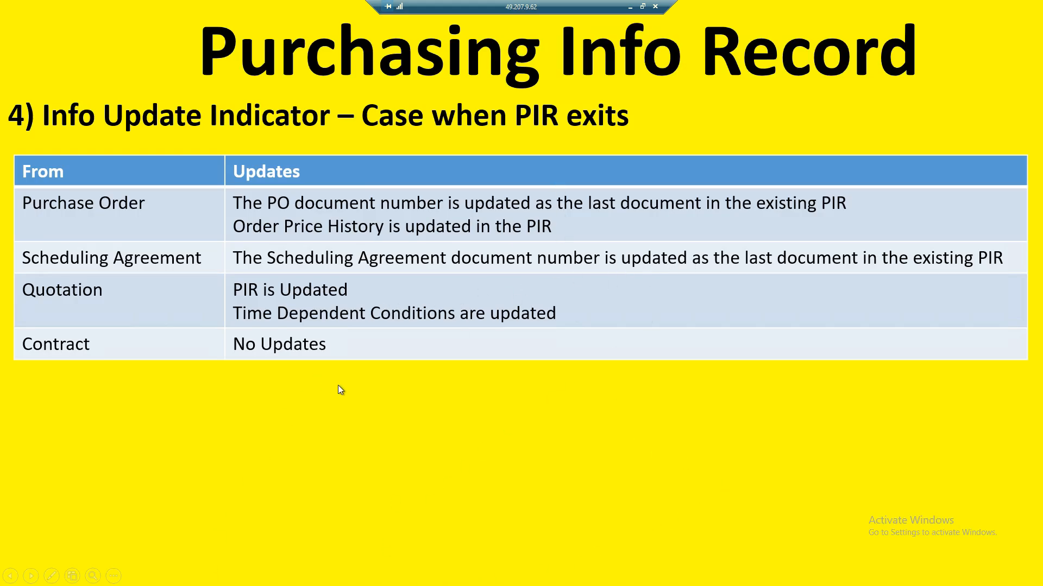
key("alt+Tab")
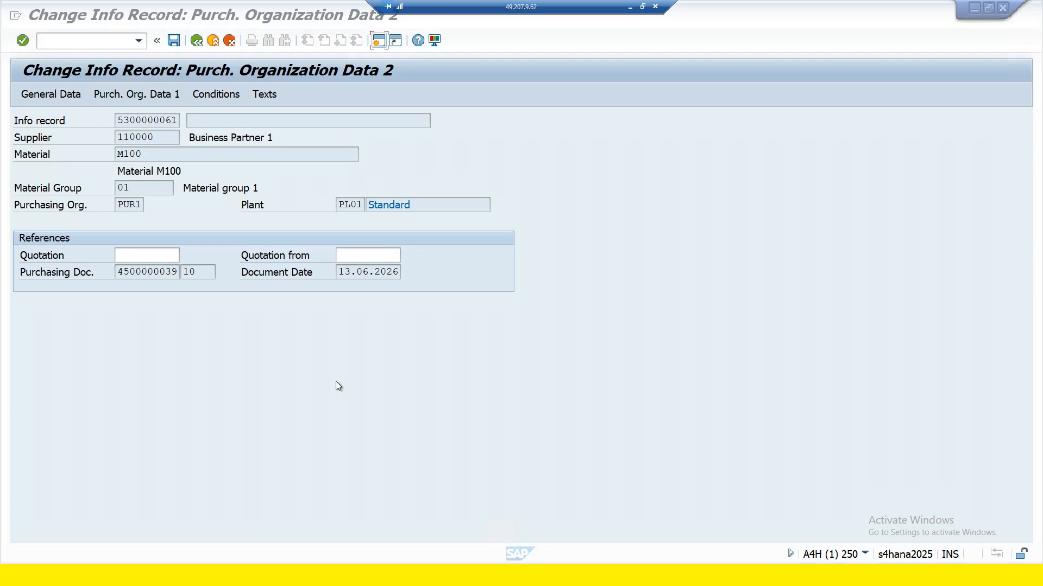
Leave the info record without saving and start ME31L - Vendor Known under Outline Agreement, Scheduling Agreement, Create.
left_click(196, 41)
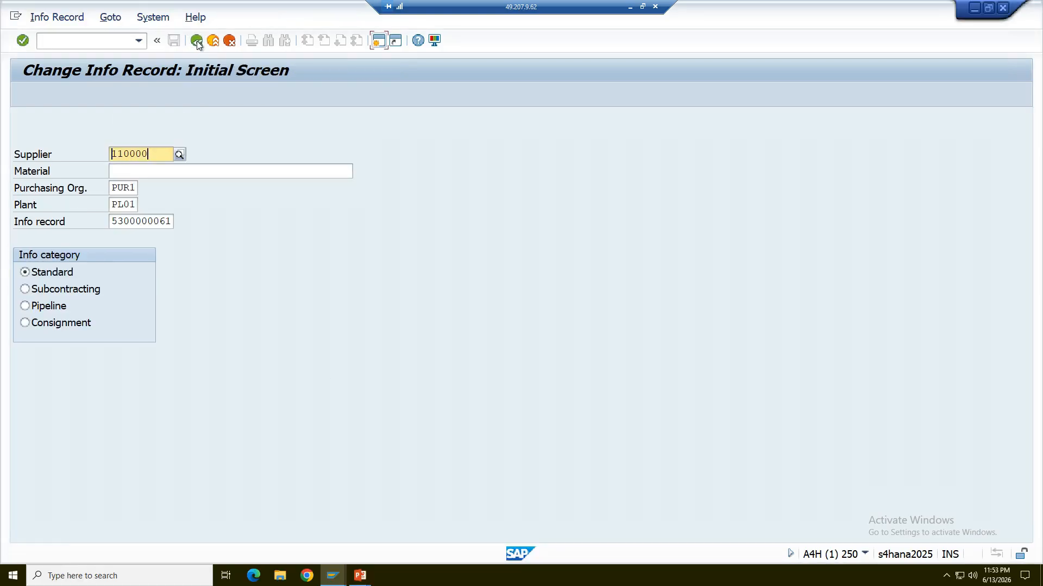
left_click(197, 41)
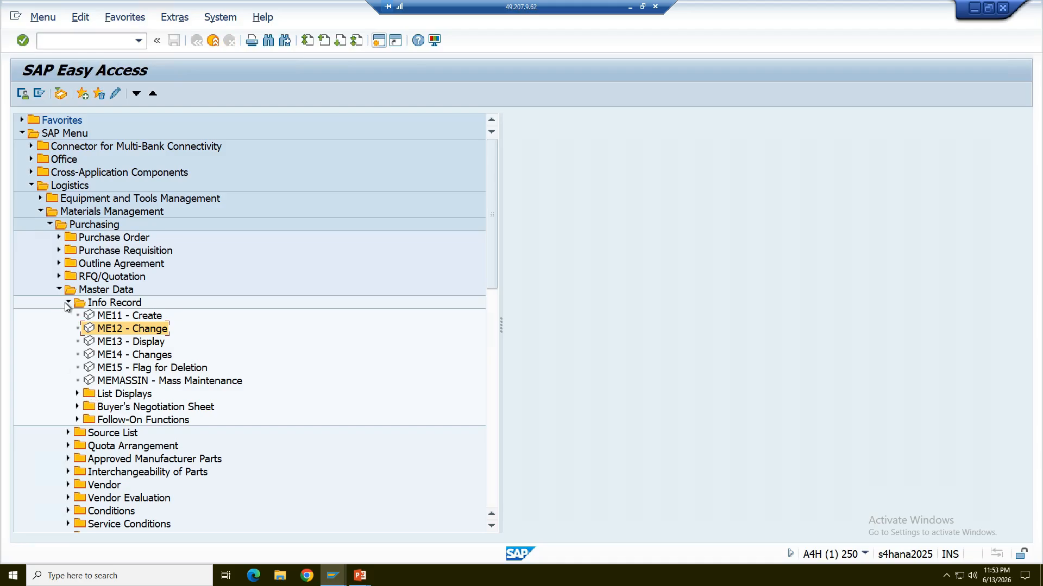
left_click(59, 290)
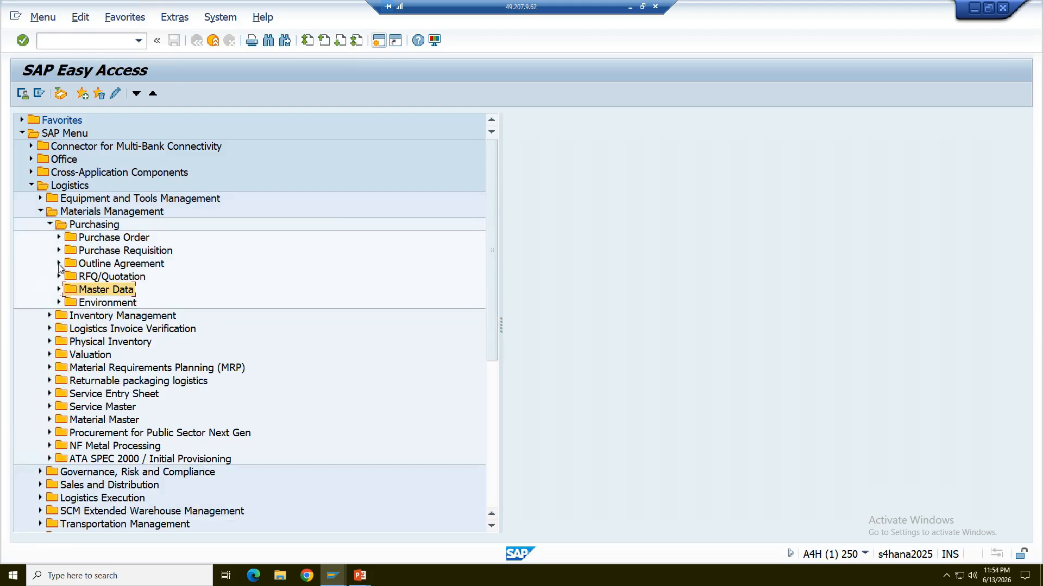
left_click(59, 263)
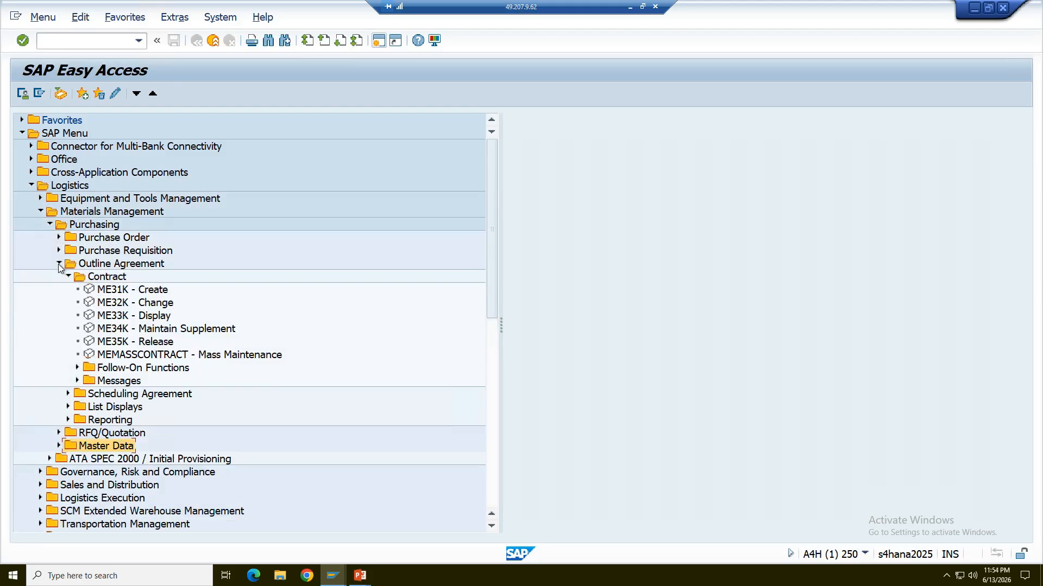
left_click(68, 394)
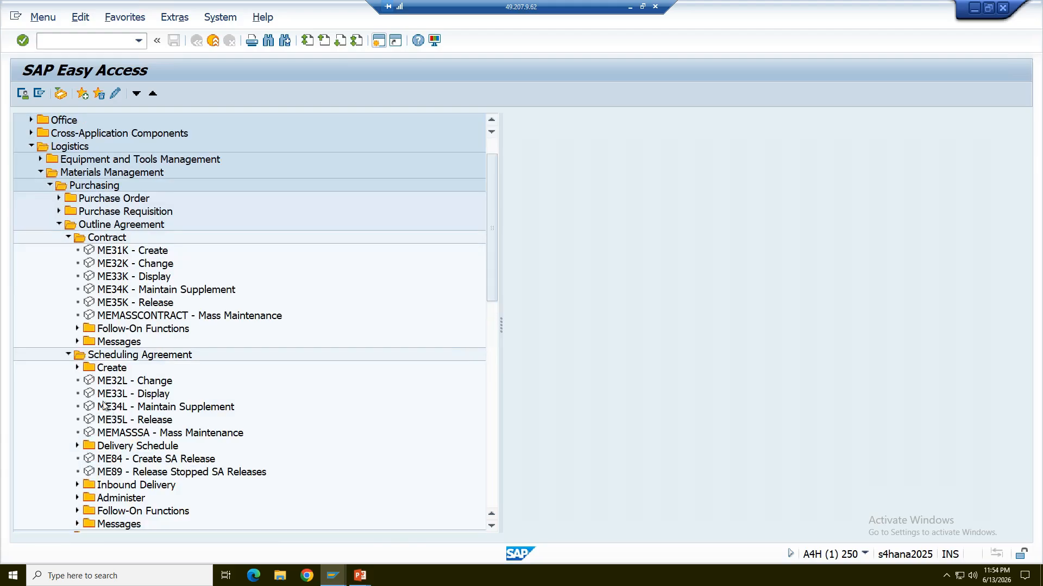
left_click(77, 368)
double_click(110, 383)
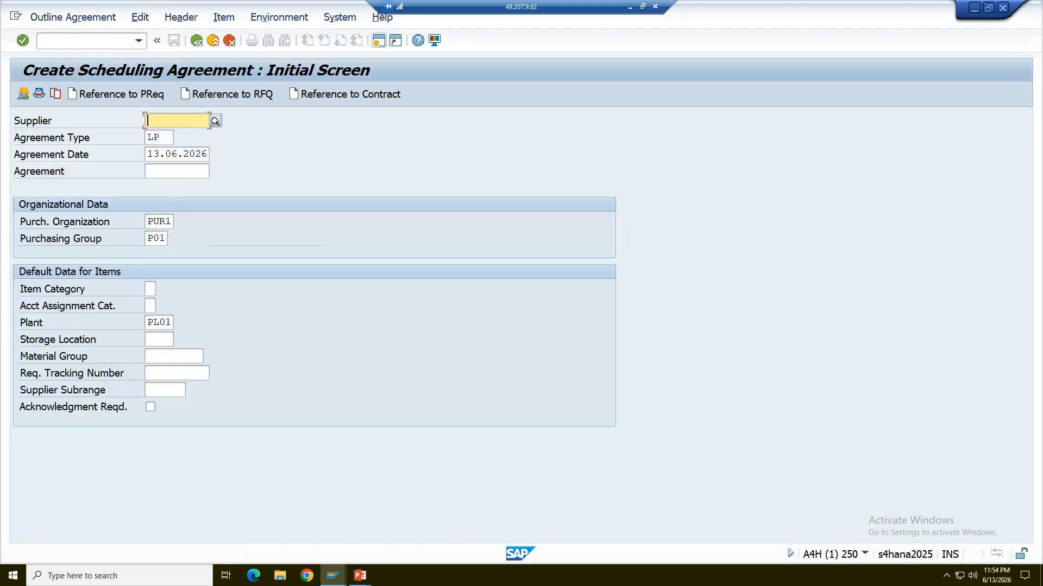
Enter the supplier number for the LP scheduling agreement and set its validity end to 31.12.2026.
type("1")
left_click(188, 131)
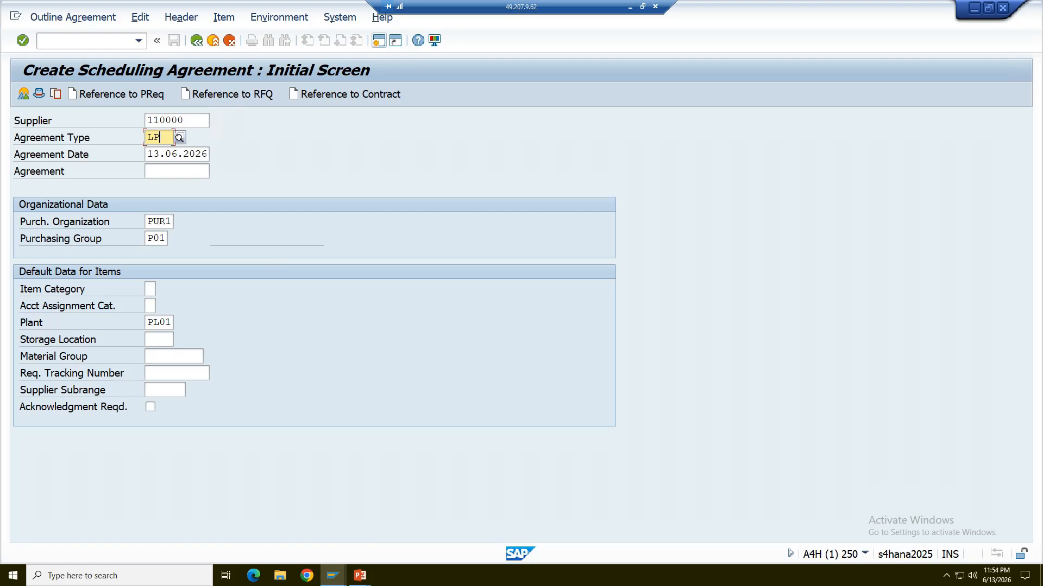
key("Return")
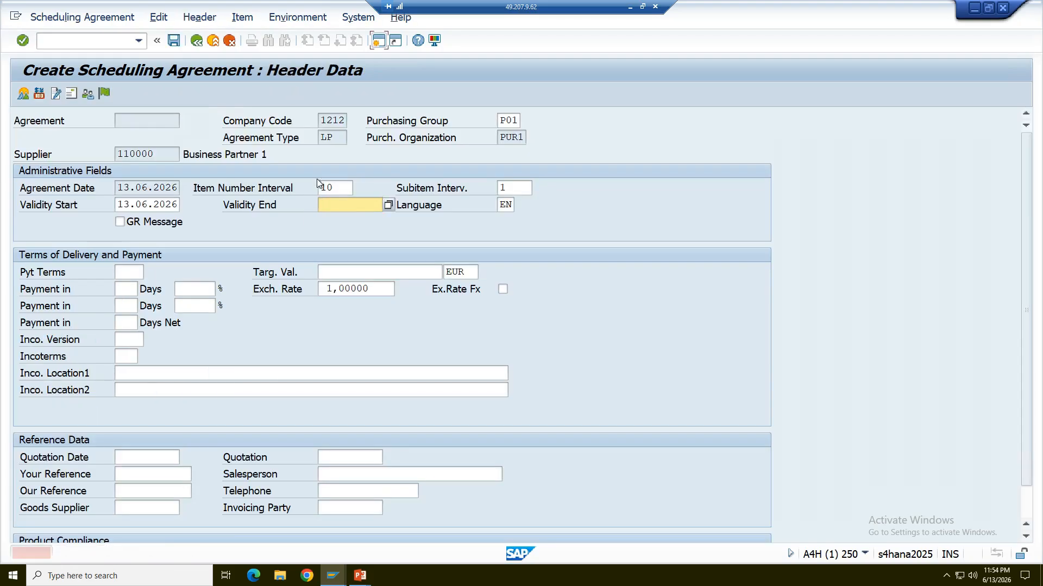
type("31.12.2026")
key("Return")
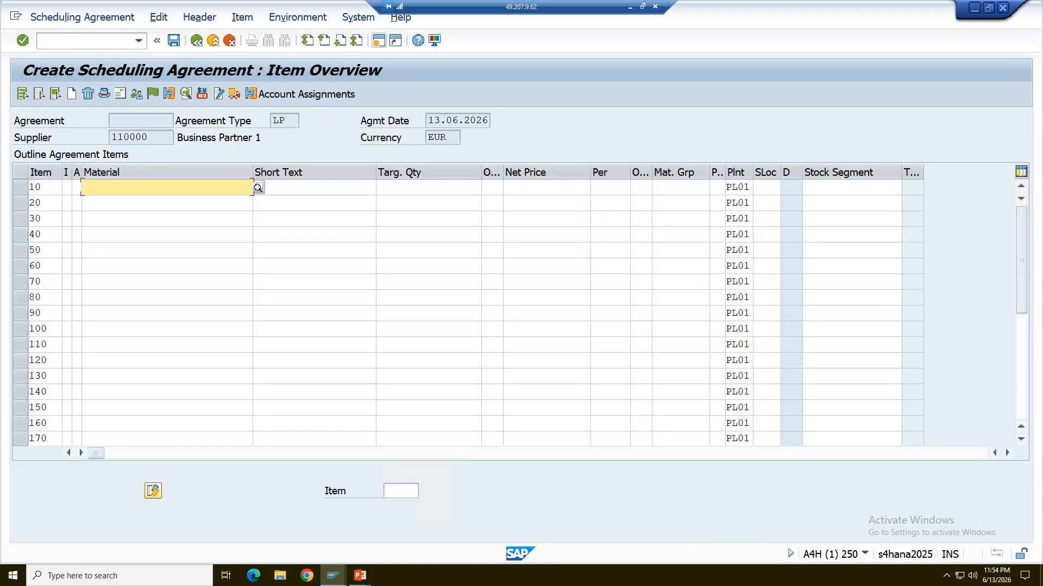
Add material M100 as item 10 of the scheduling agreement with a target quantity of 1000.
left_click(151, 201)
left_click(428, 188)
left_click(428, 203)
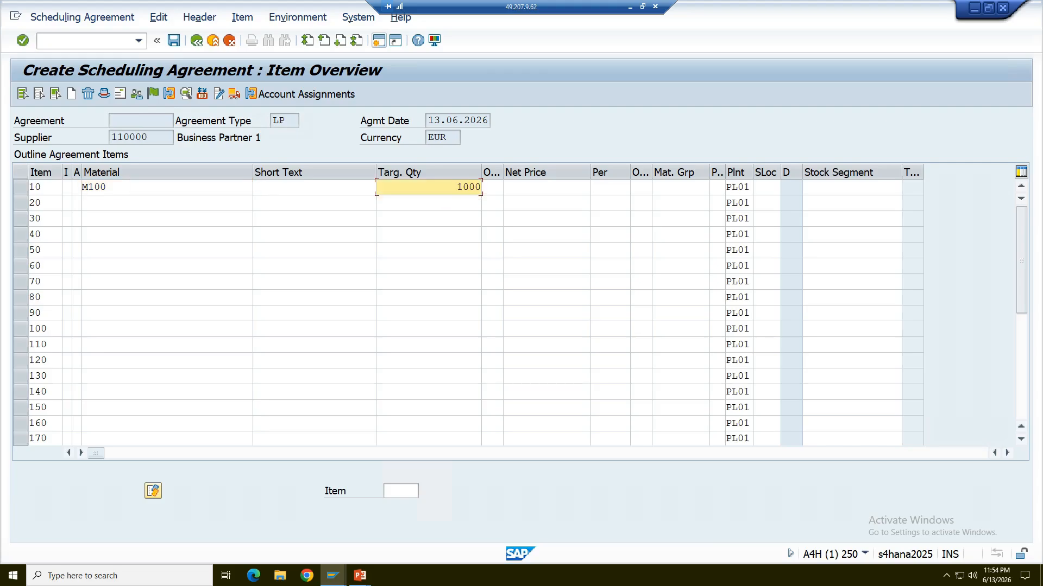
key("Return")
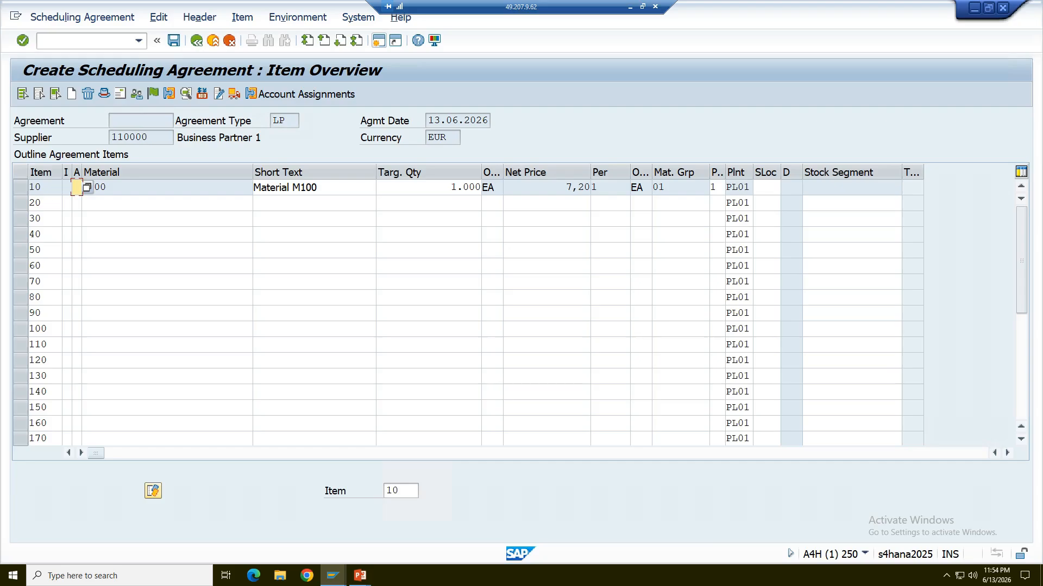
Review the price conditions of the M100 scheduling agreement item and return to the item overview.
left_click(22, 187)
left_click(201, 95)
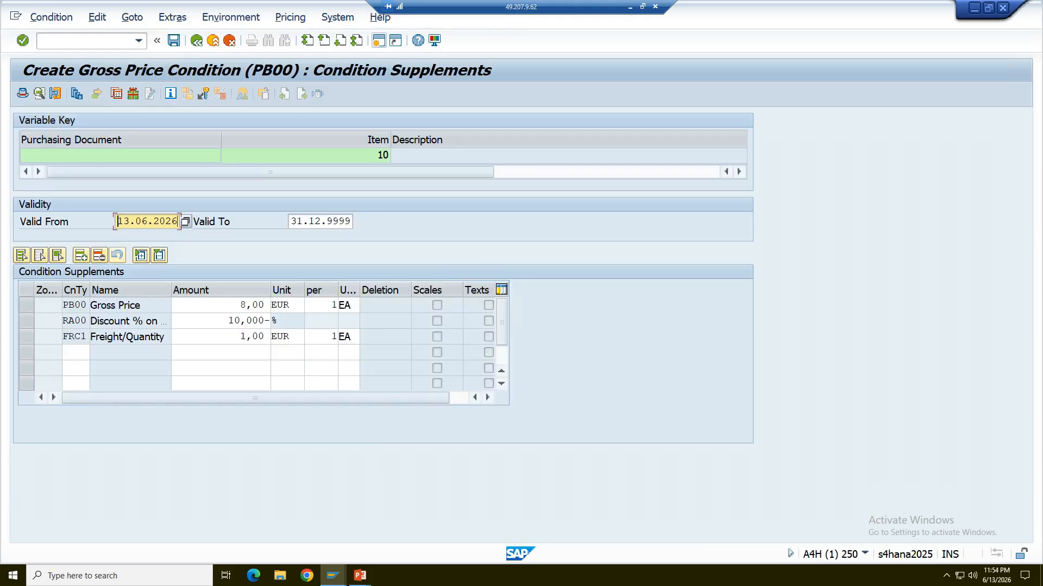
left_click(196, 41)
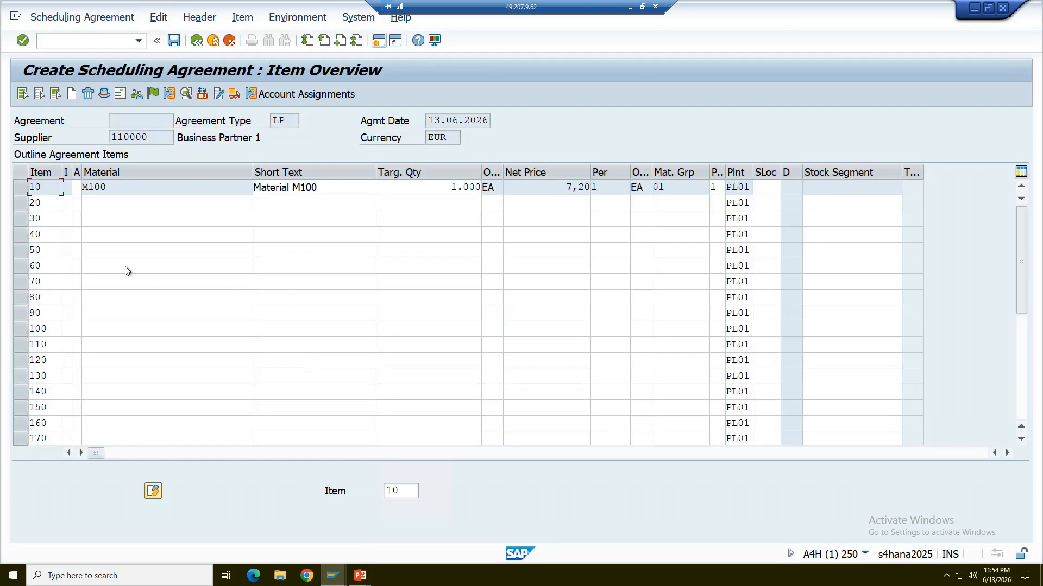
Set InfoUpdate to A (Update with or without plant) in the M100 item details, save the scheduling agreement, and leave the transaction.
left_click(18, 188)
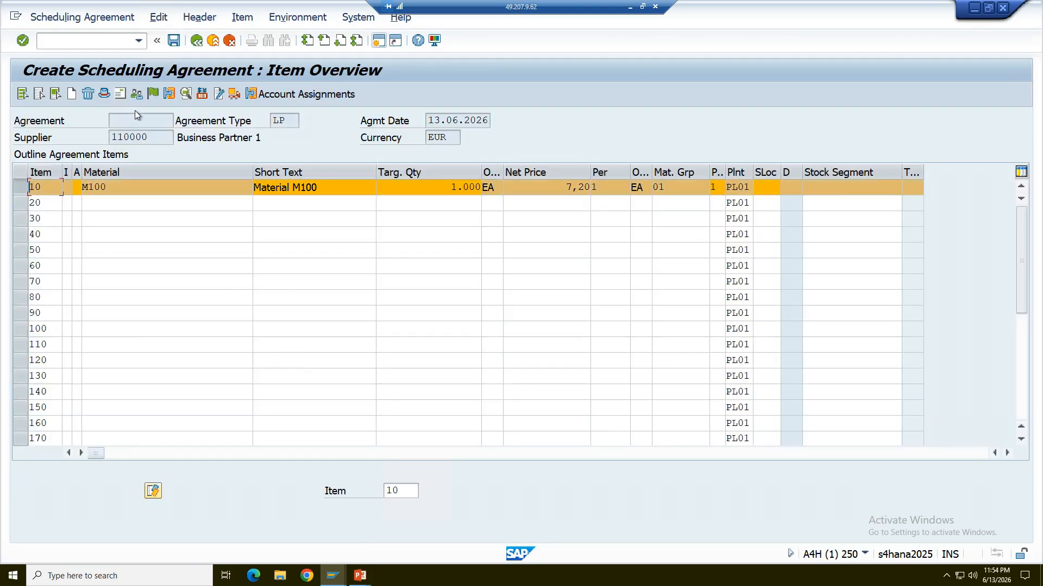
left_click(169, 95)
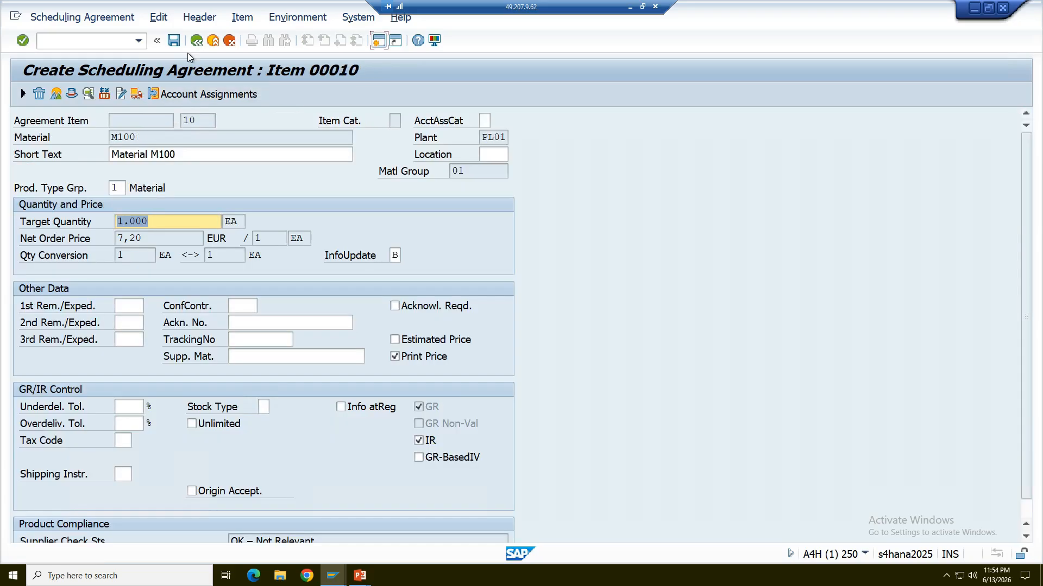
left_click(196, 44)
left_click(397, 256)
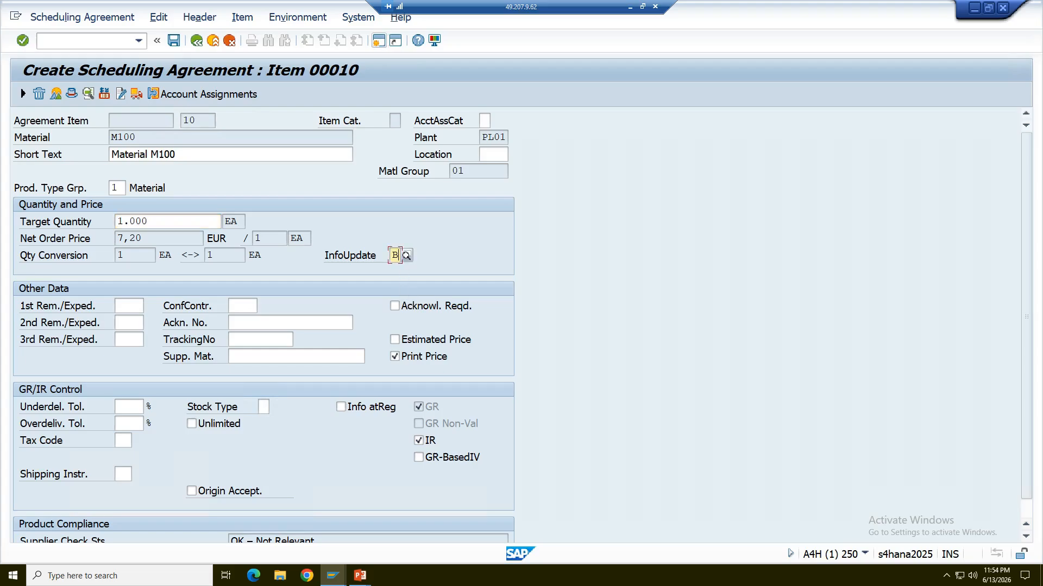
left_click(407, 259)
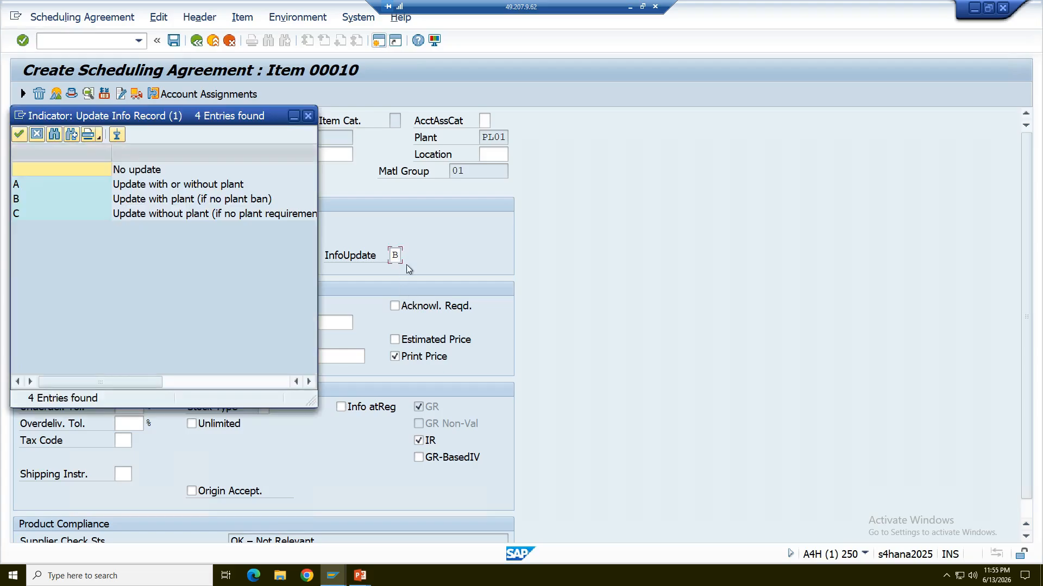
left_click(145, 187)
double_click(145, 187)
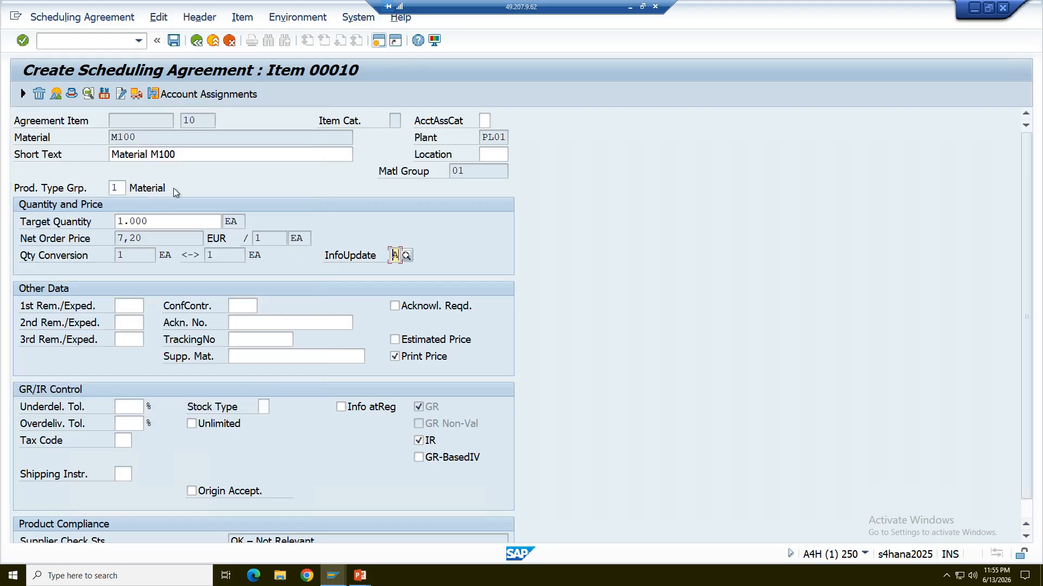
key("Return")
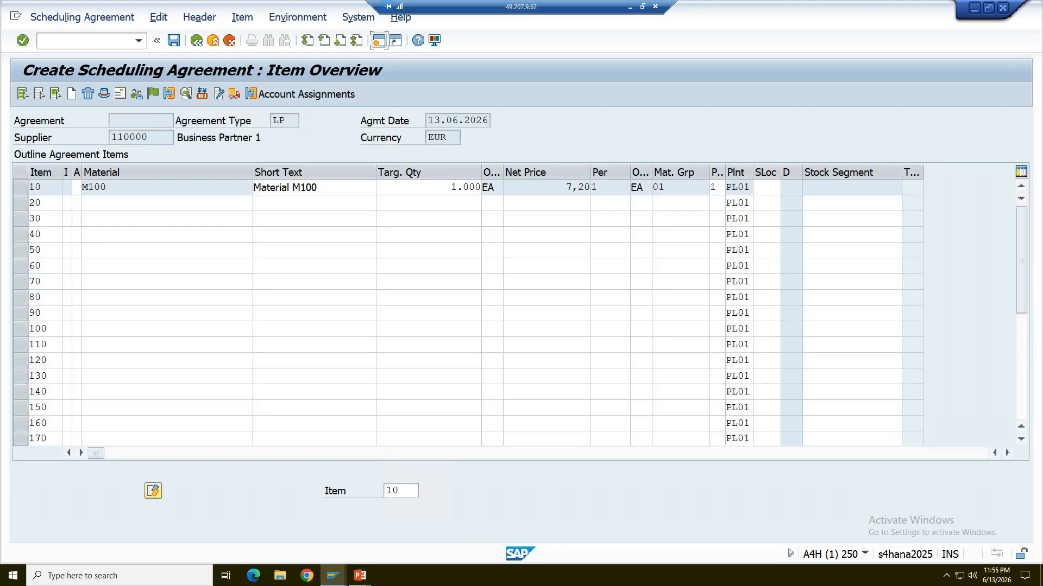
left_click(174, 41)
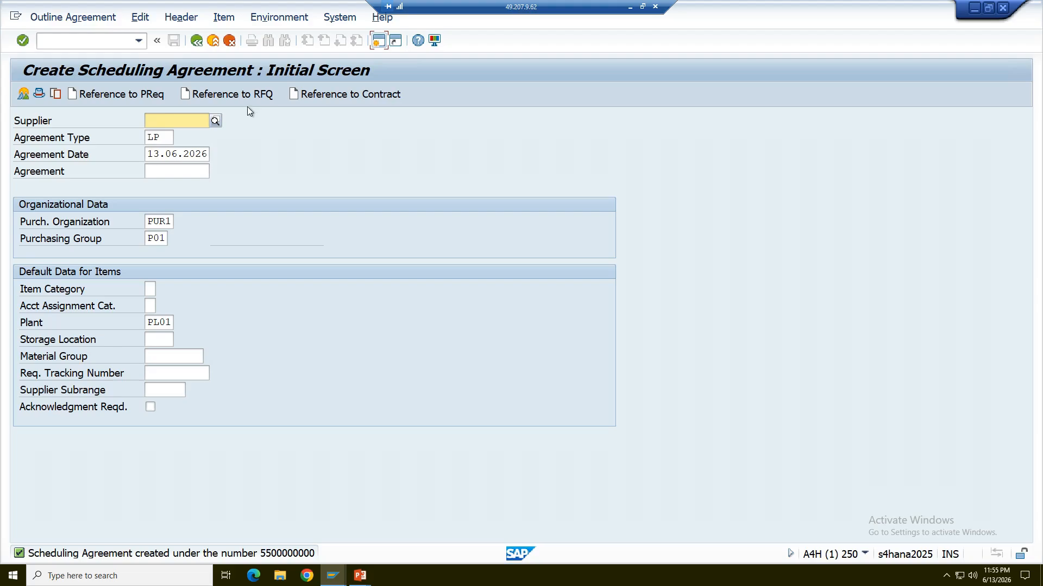
left_click(197, 41)
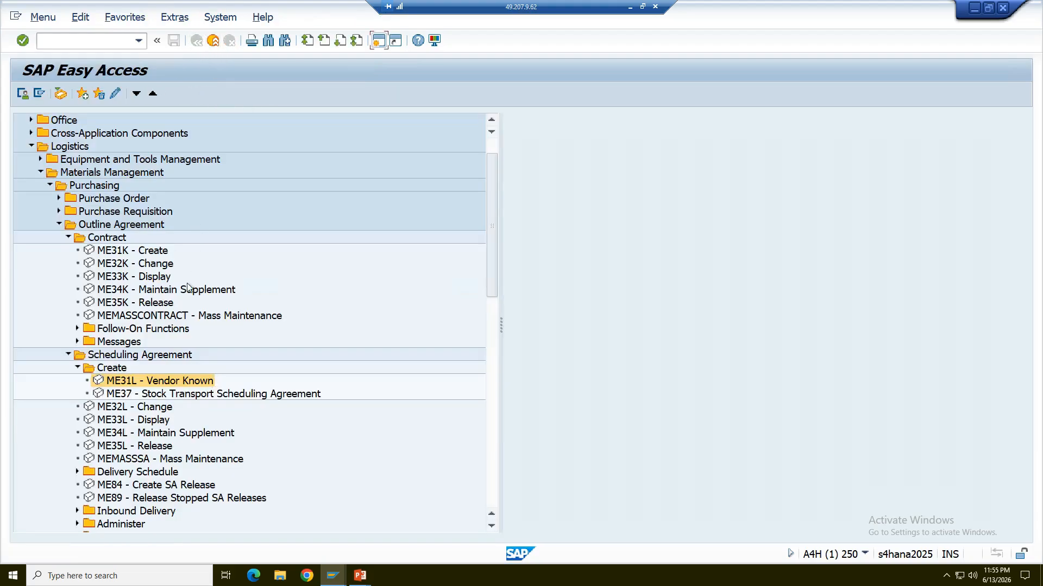
Open the existing info record for supplier and material M100 in change mode with ME12.
left_click(60, 224)
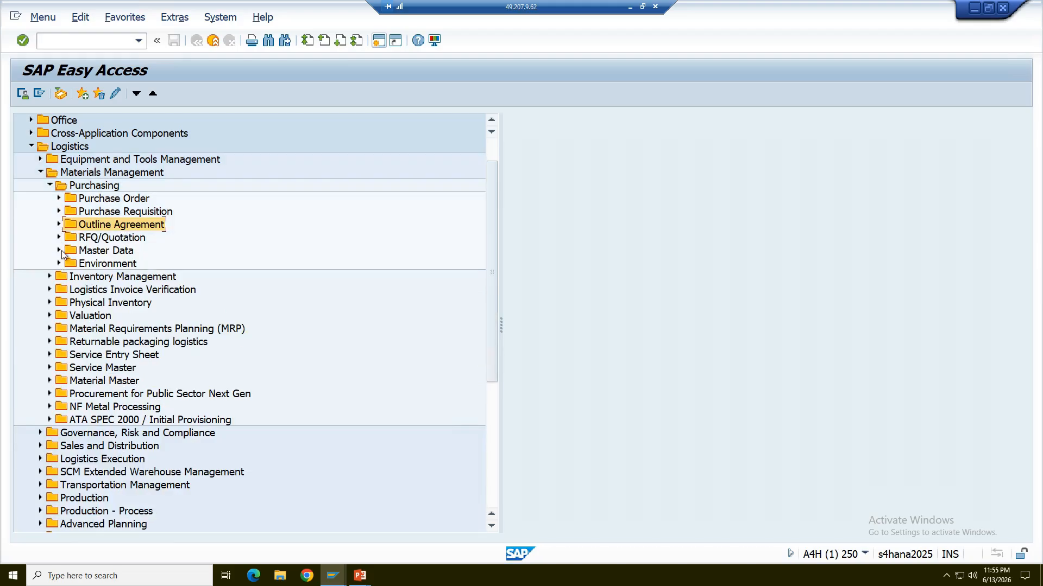
left_click(58, 251)
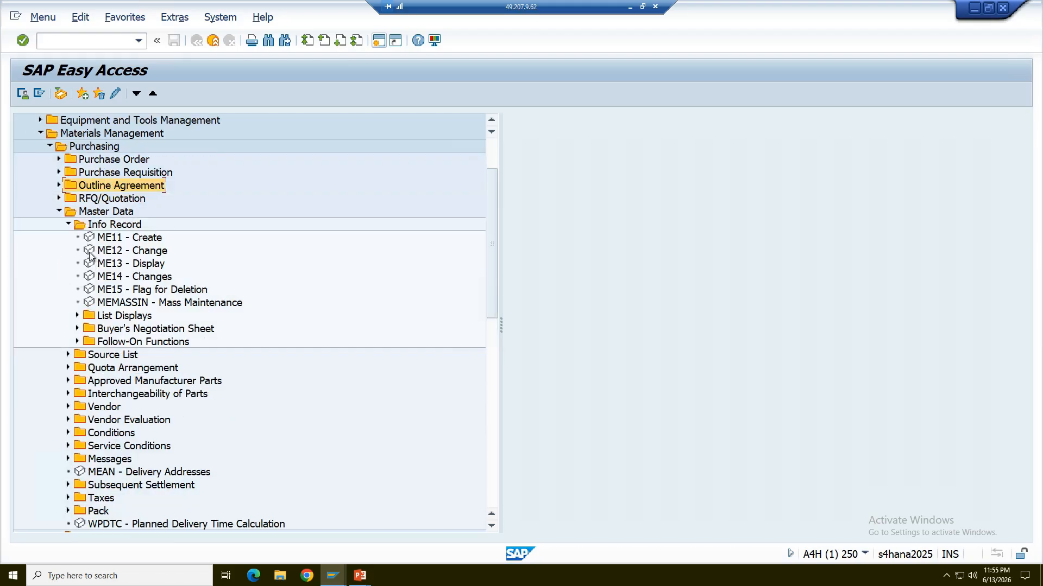
double_click(90, 255)
key("Return")
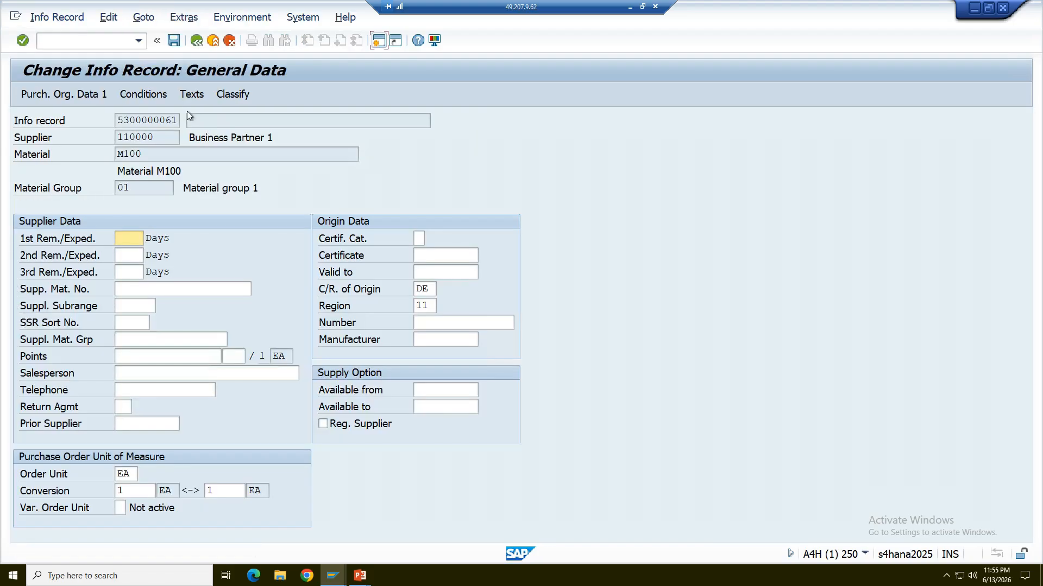
Check the last purchasing document in the info record's Purch. Organization Data 2, and display its order price history.
left_click(183, 18)
left_click(144, 17)
left_click(156, 67)
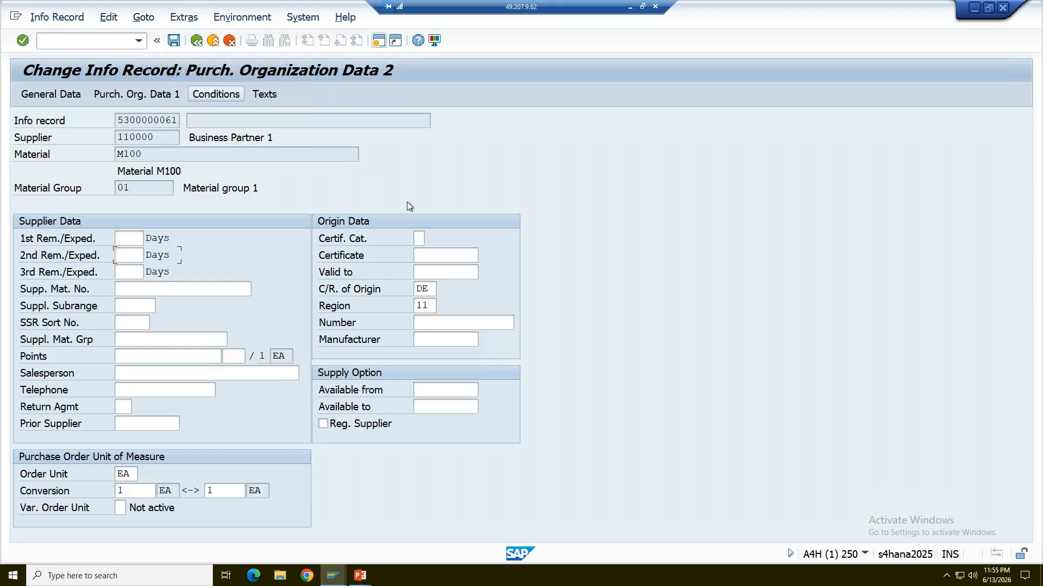
left_click_drag(117, 272, 185, 272)
left_click(177, 272)
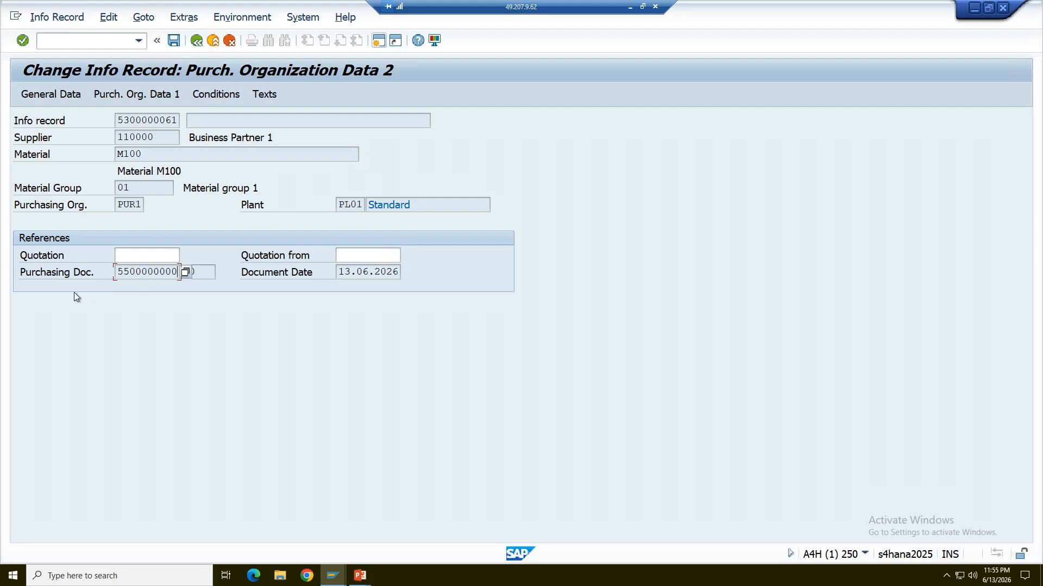
left_click(245, 22)
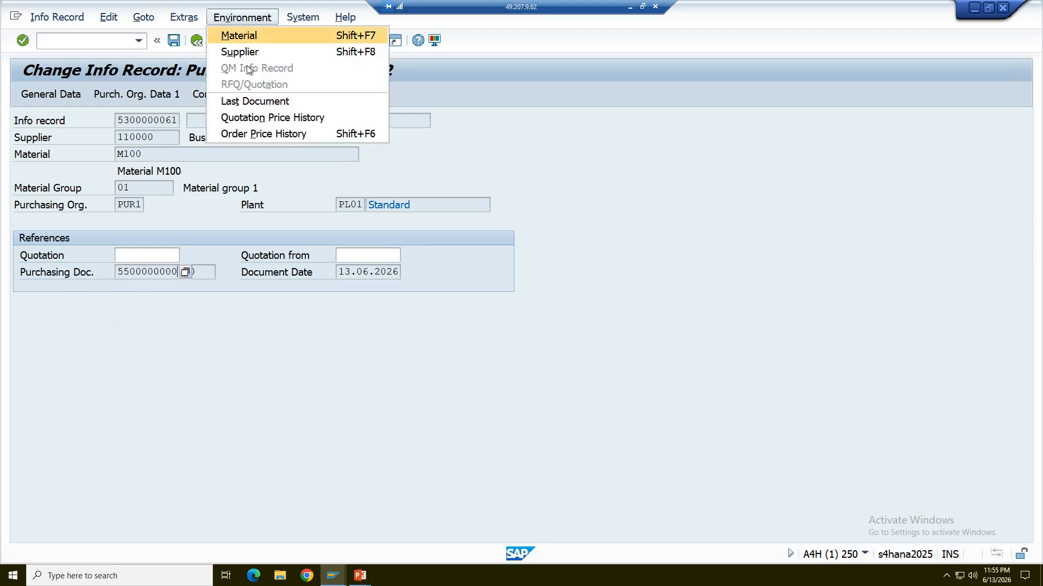
left_click(259, 132)
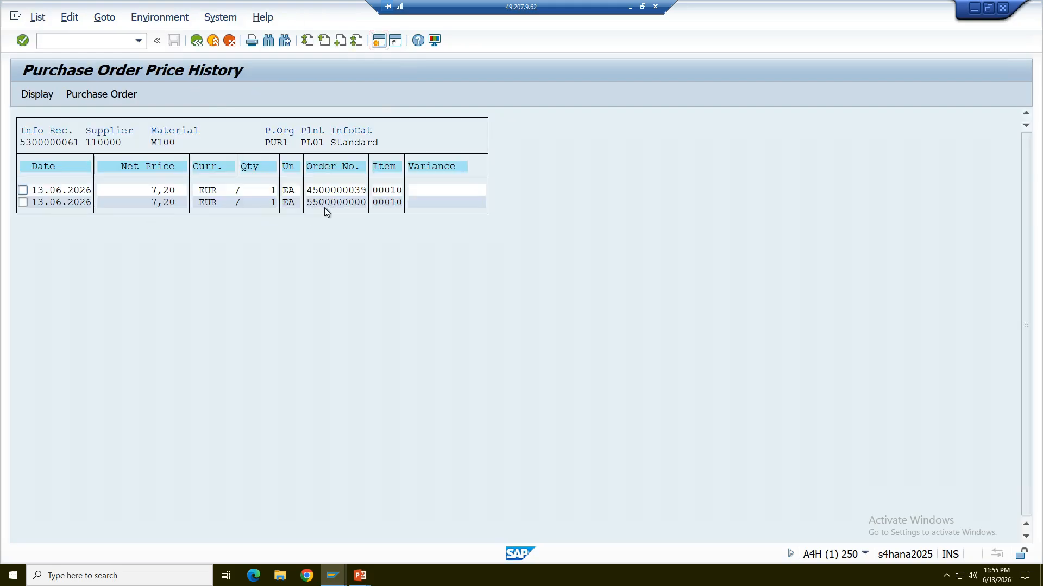
Switch to the PowerPoint slide show on the Info Update Indicator and end the show to return to slide editing.
mouse_move(360, 574)
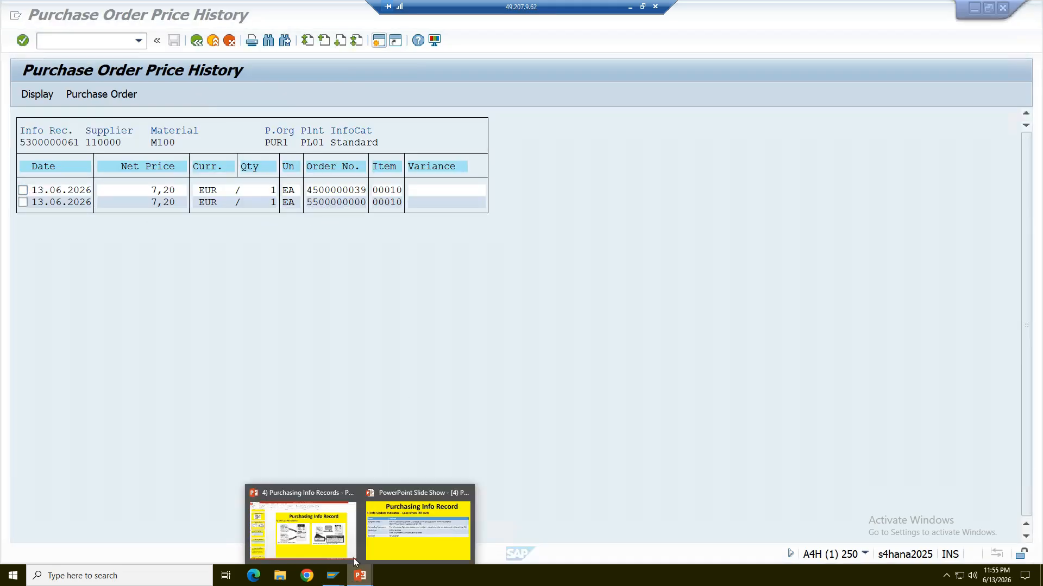
left_click(380, 529)
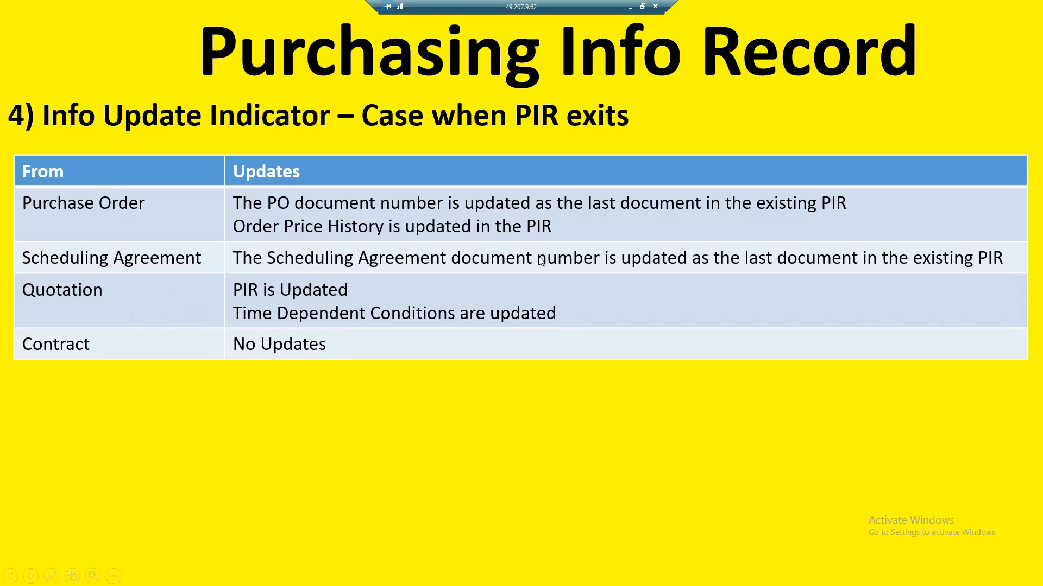
right_click(373, 267)
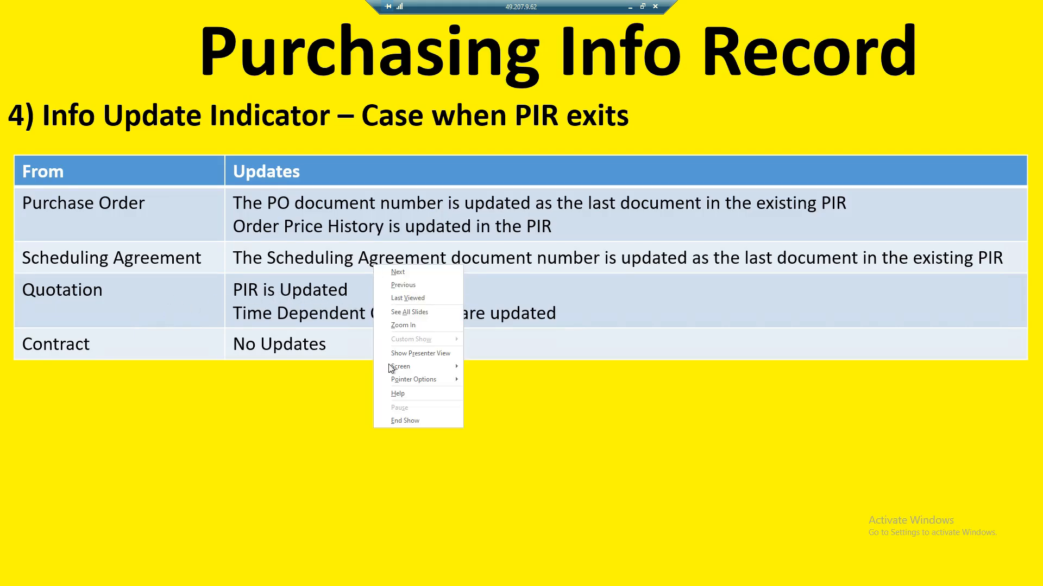
left_click(397, 422)
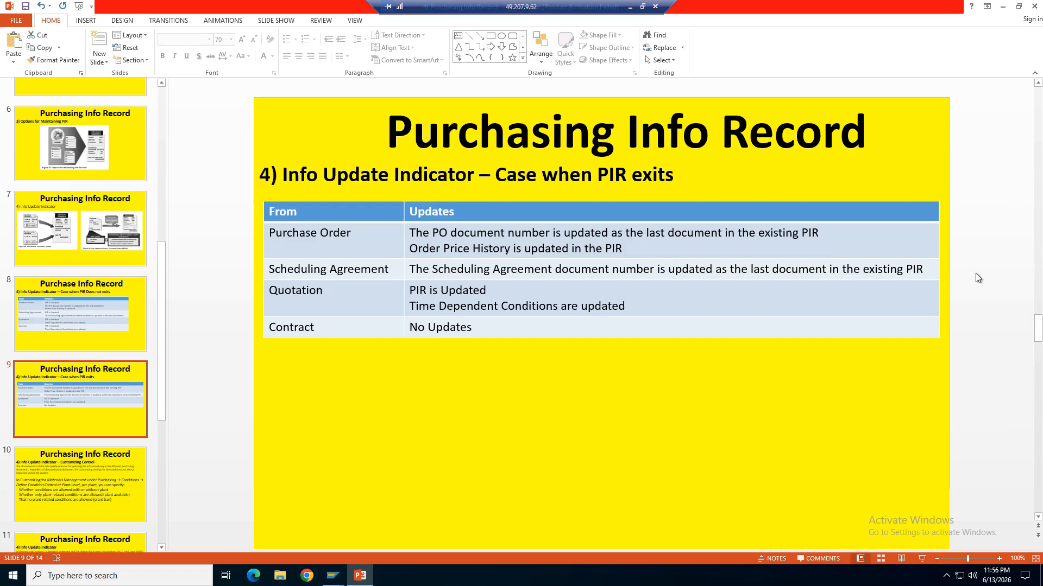
Add a second line starting with "Order Pric" to the Updates cell of the Scheduling Agreement row.
left_click(924, 270)
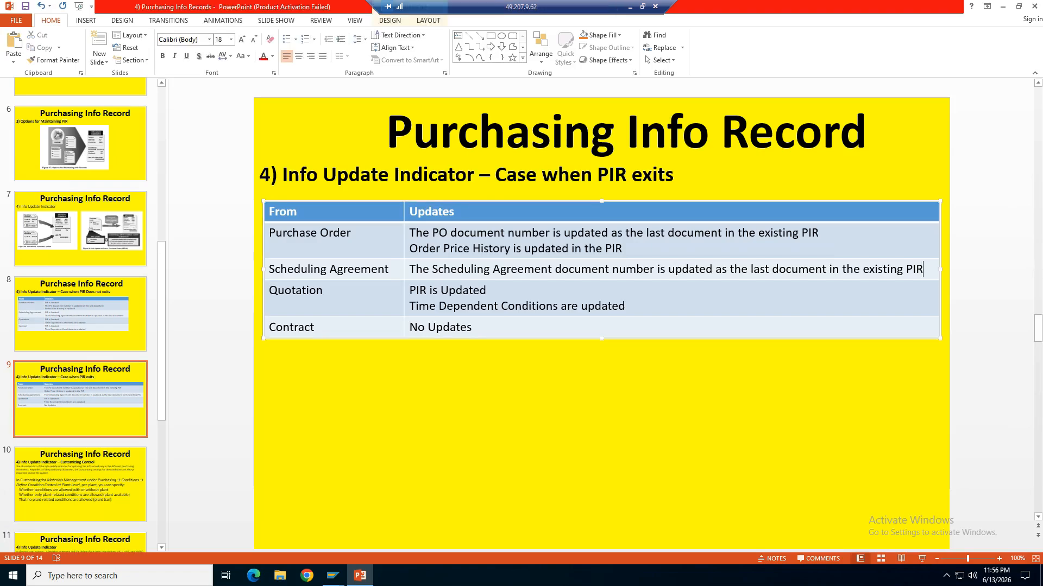
key("Return")
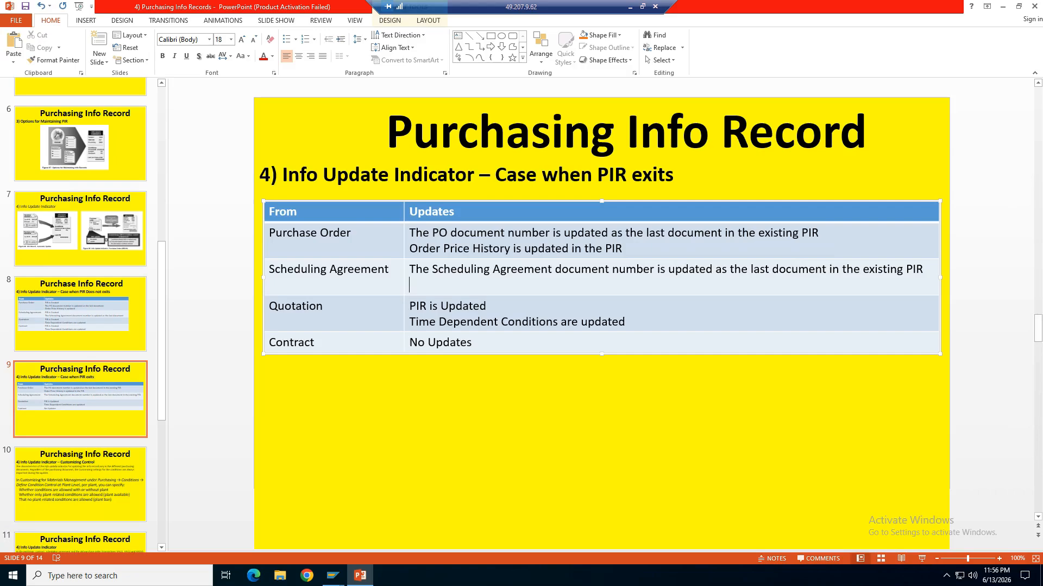
type("Order Pric")
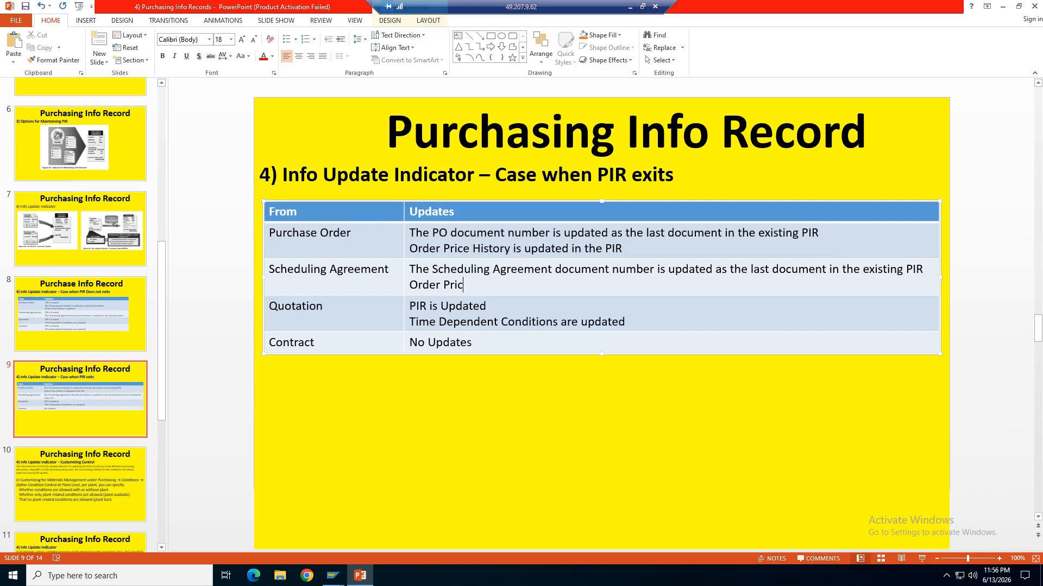